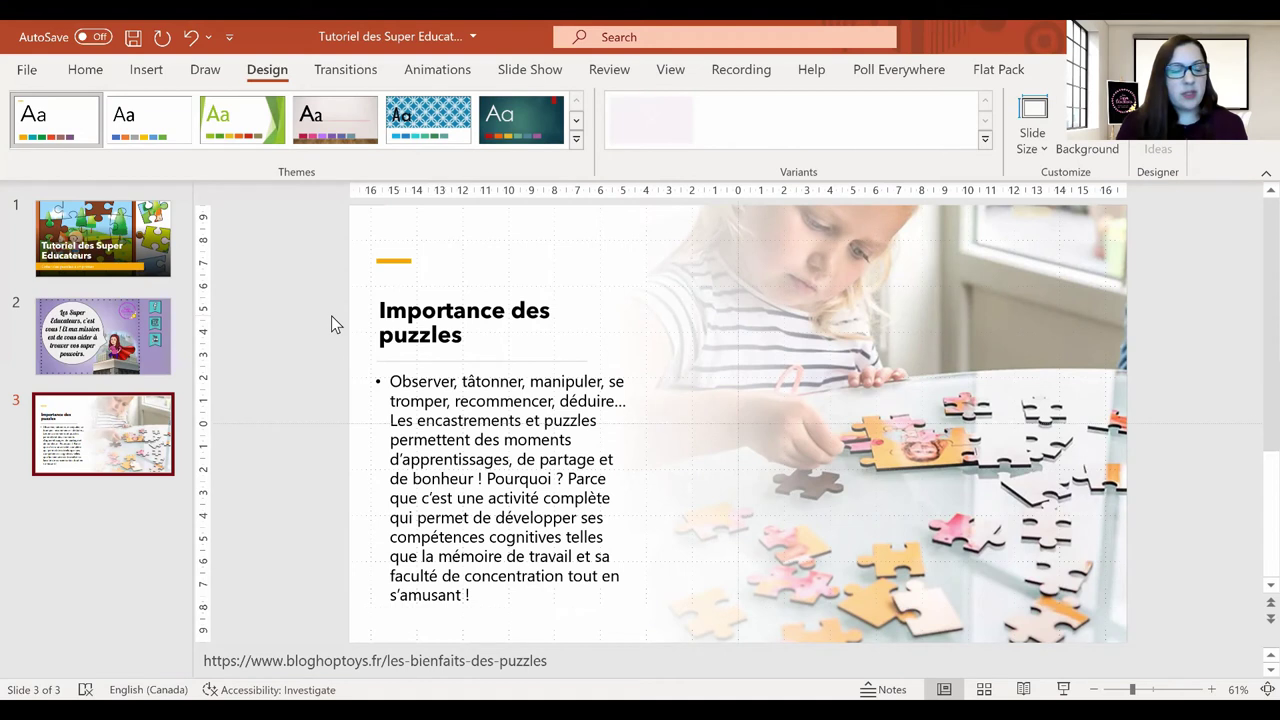
Step: Insert a new Blank-layout slide as slide 4, after the puzzle slide
left_click(99, 79)
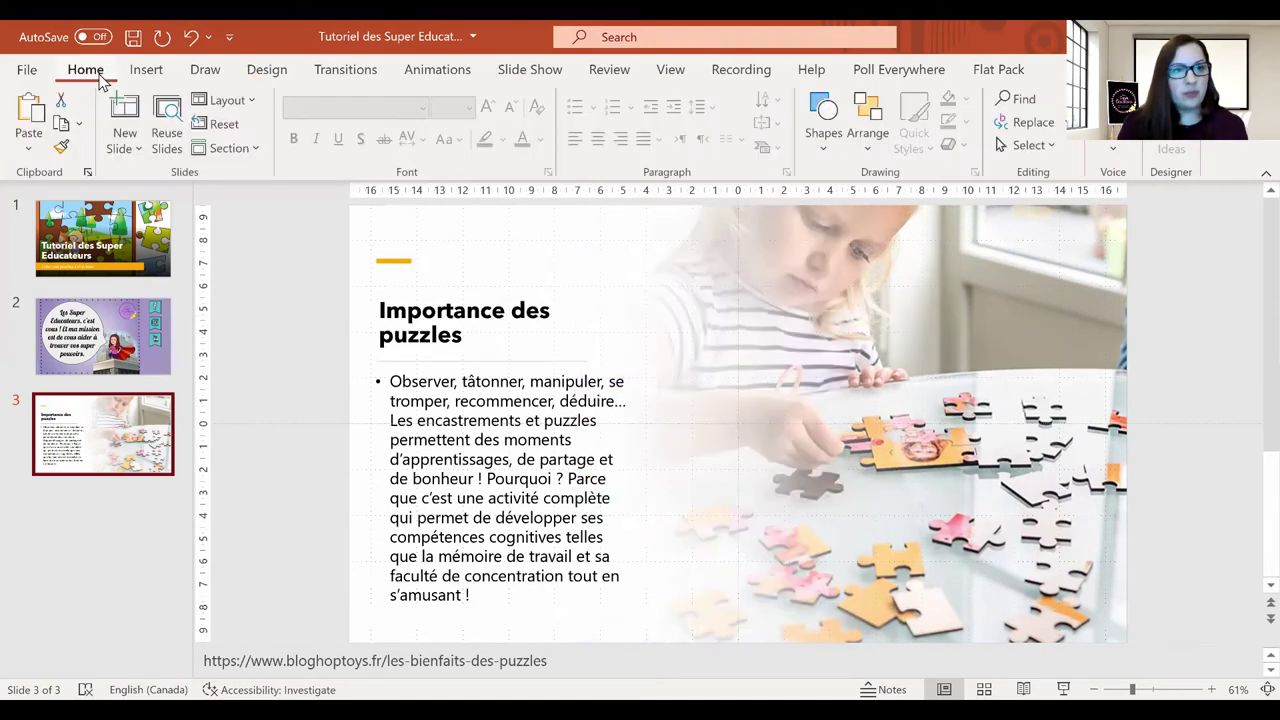
left_click(140, 150)
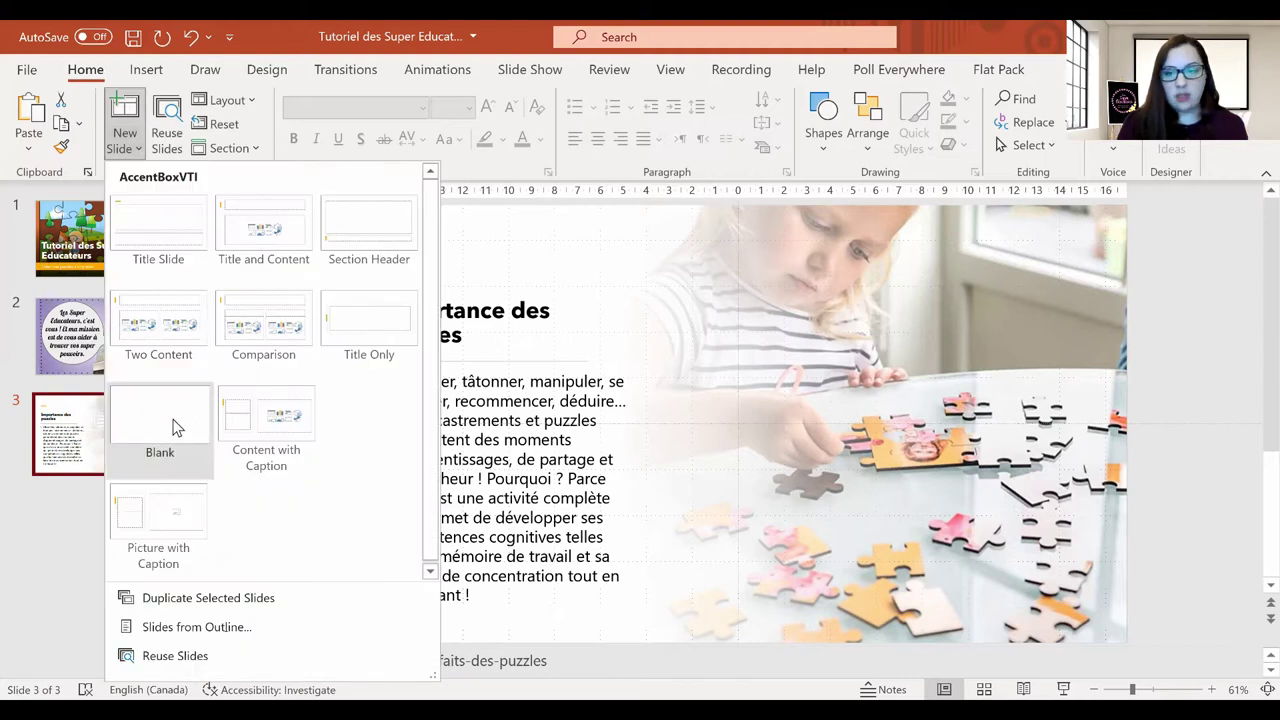
left_click(160, 425)
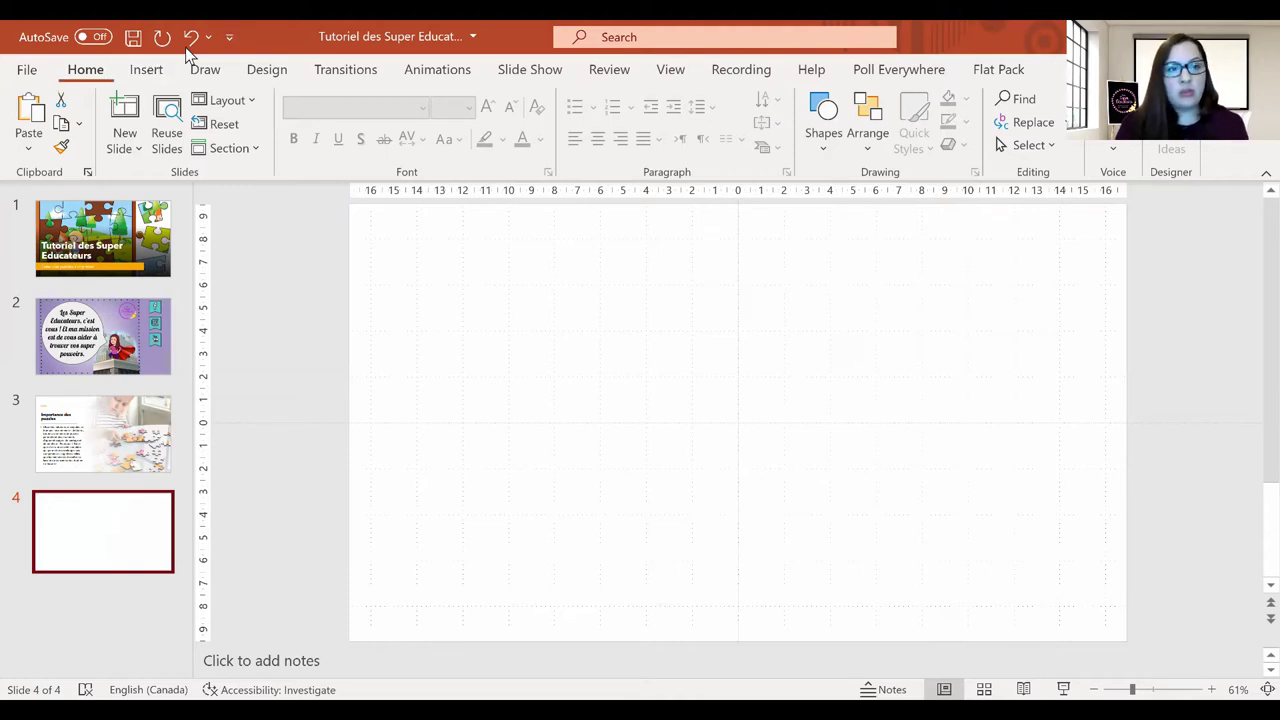
Step: In Custom Slide Size, keep Widescreen at 33.867 × 19.05 cm, landscape, and apply it
left_click(262, 70)
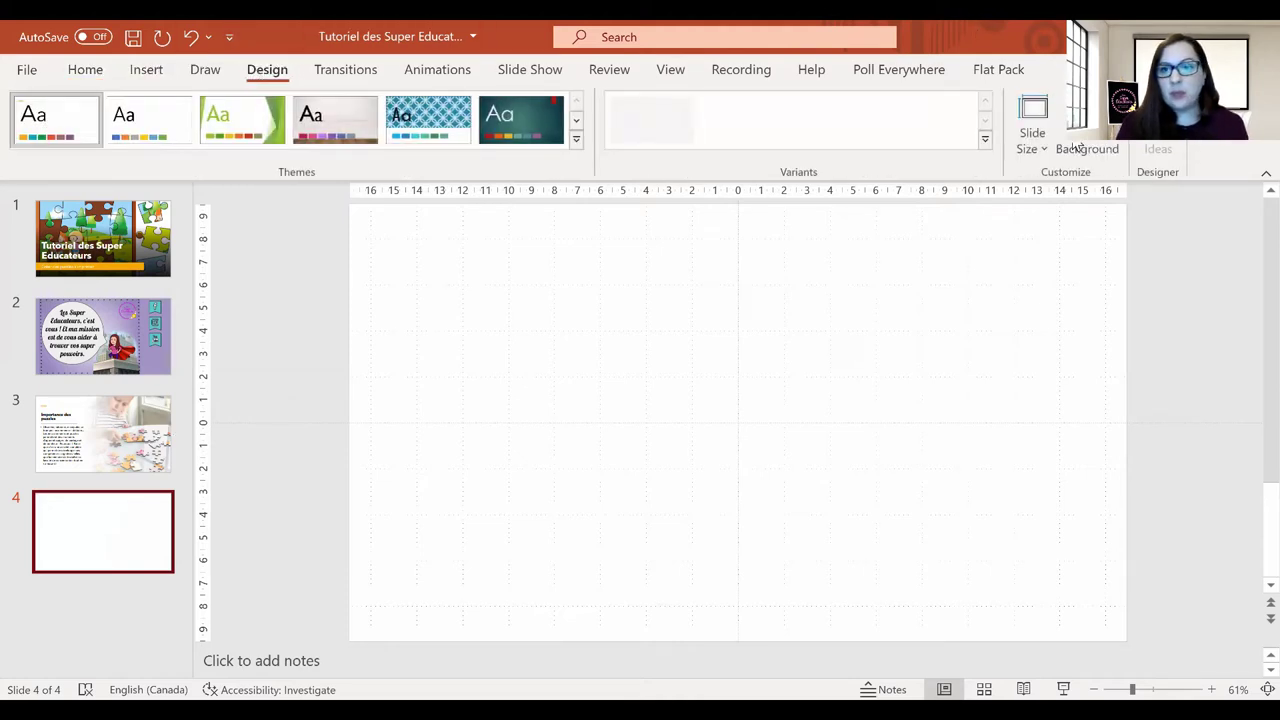
left_click(1040, 148)
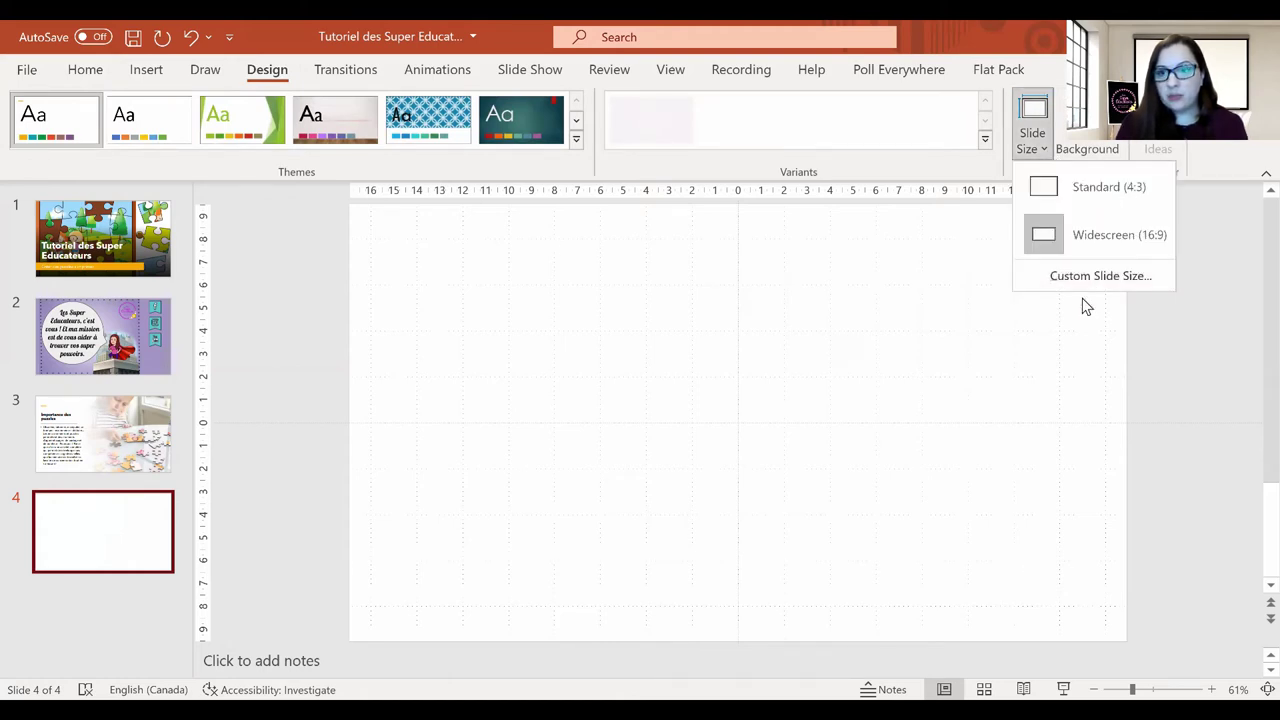
left_click(1078, 277)
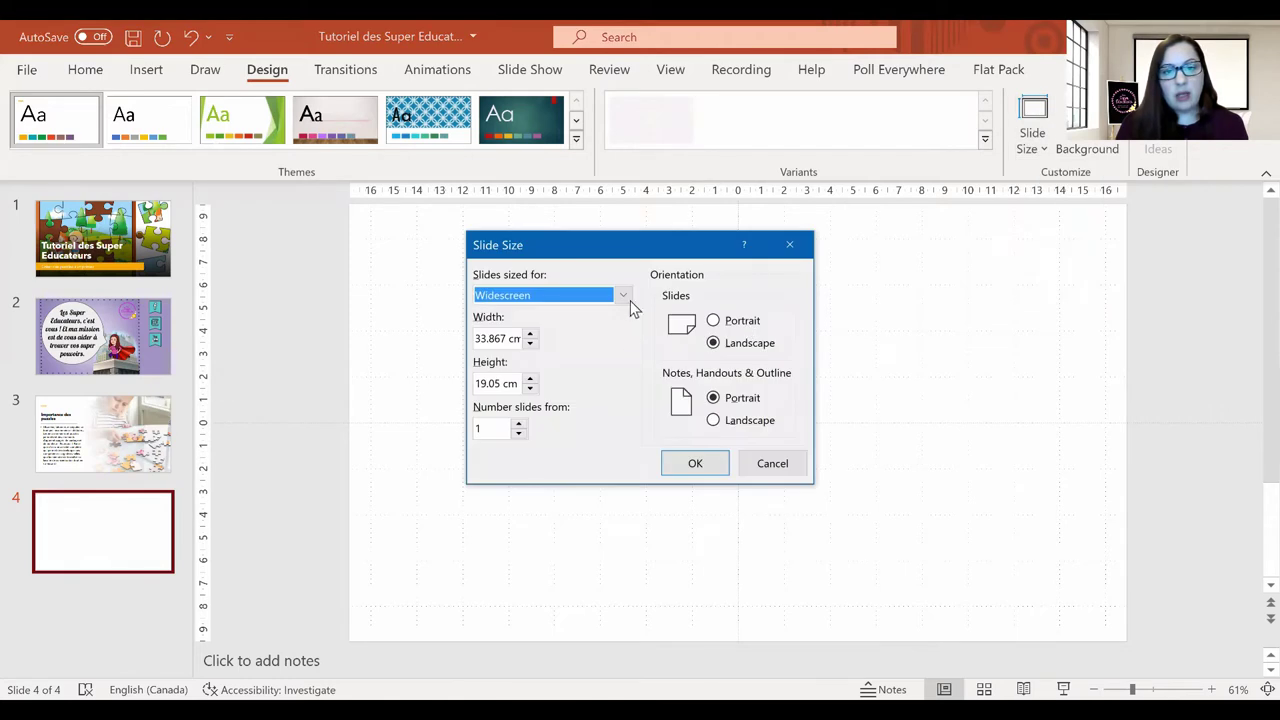
left_click(623, 297)
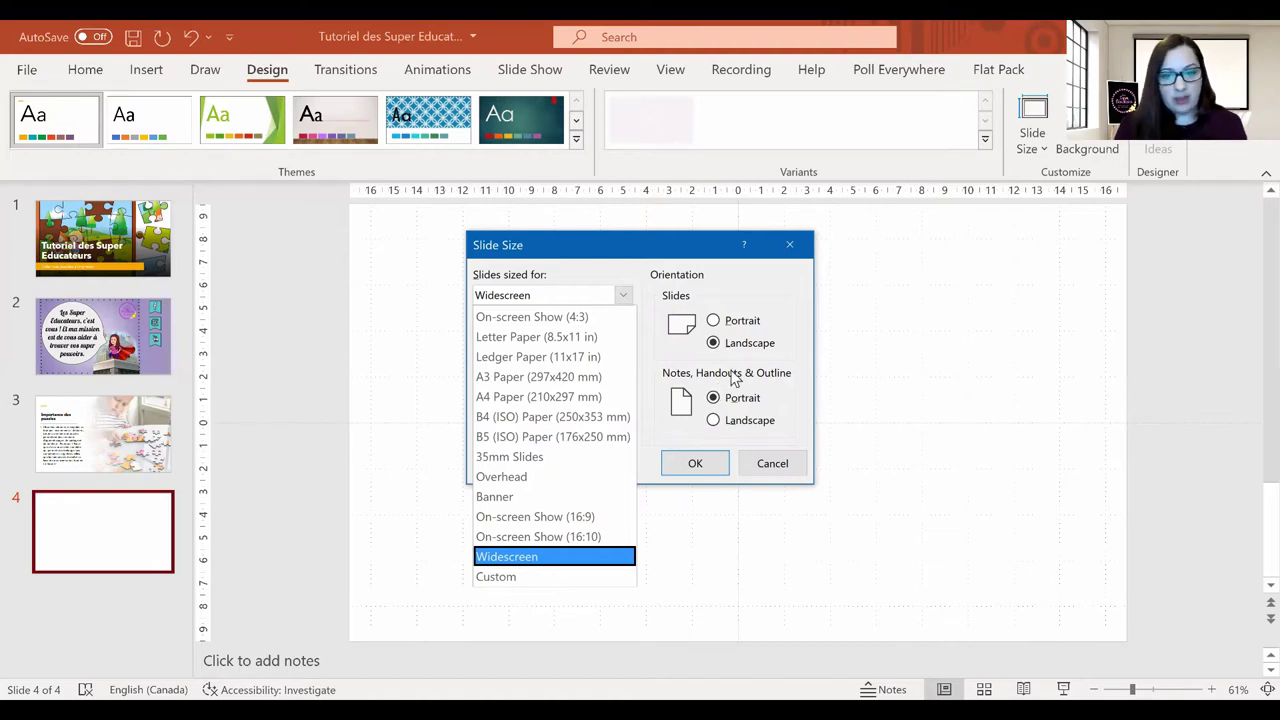
left_click(719, 468)
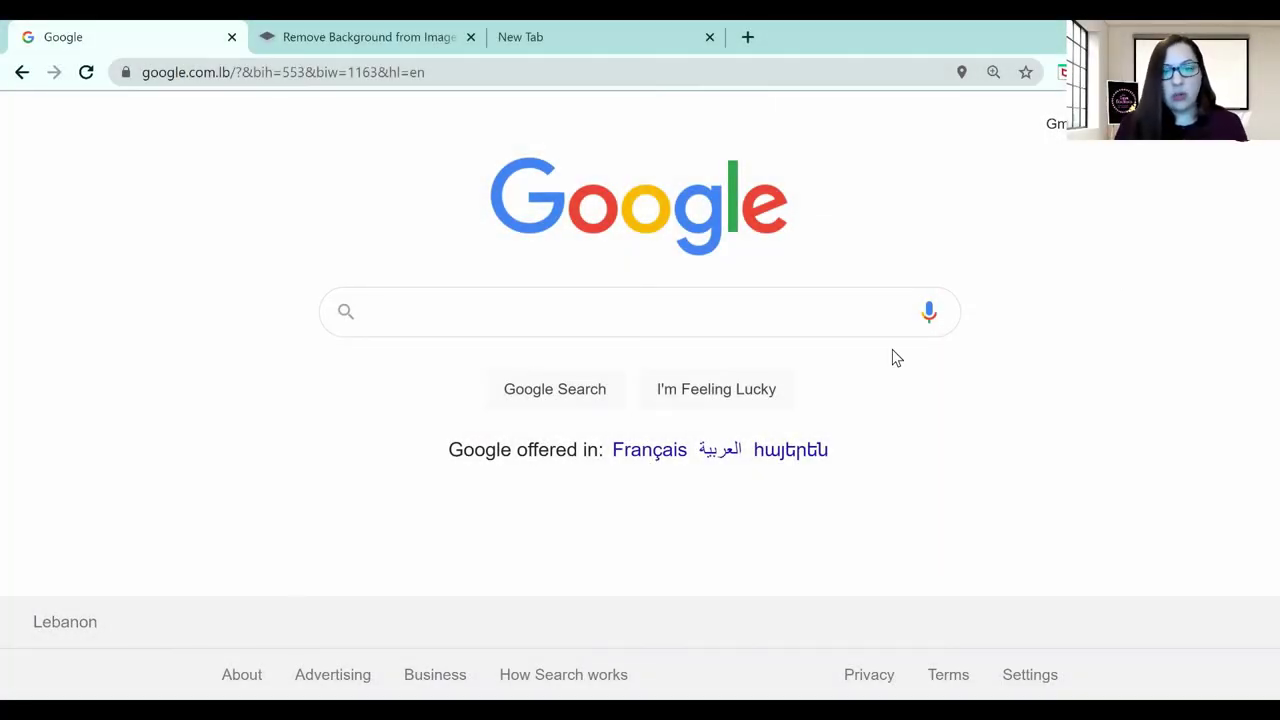
Step: Search Google Images for 'animaux marin' and browse the results
left_click(437, 316)
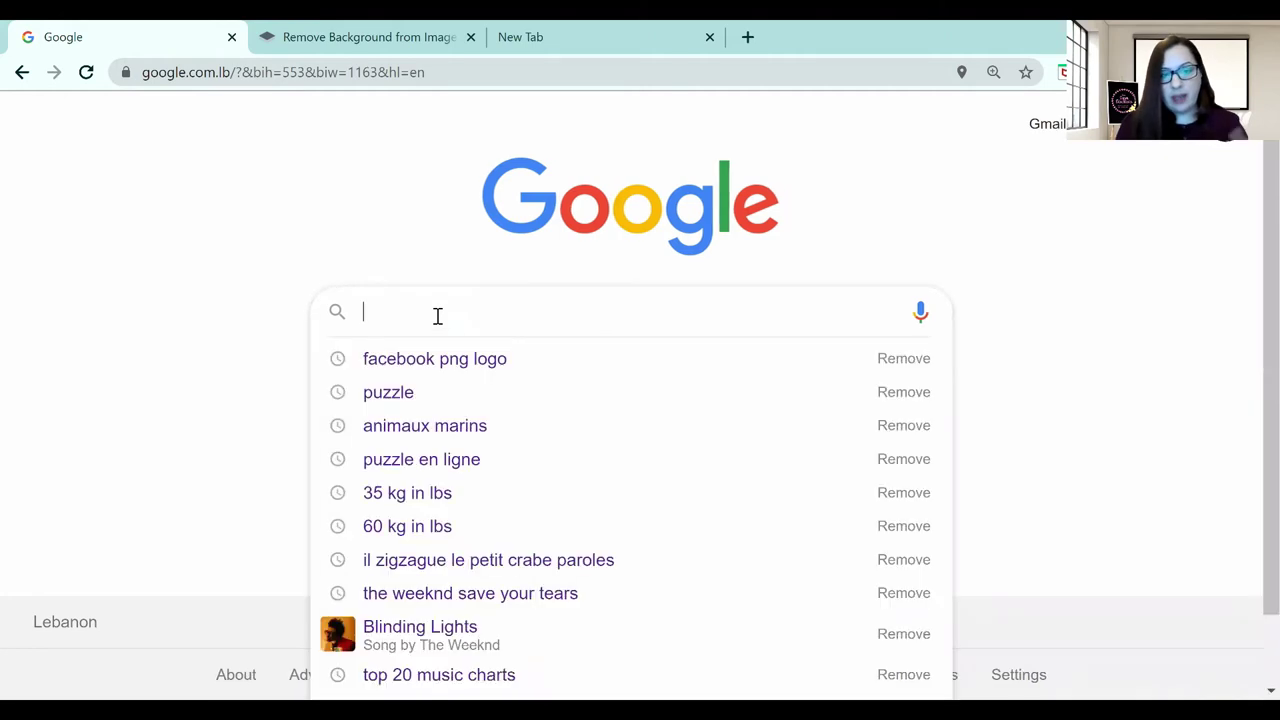
type("animaux marin")
key("Return")
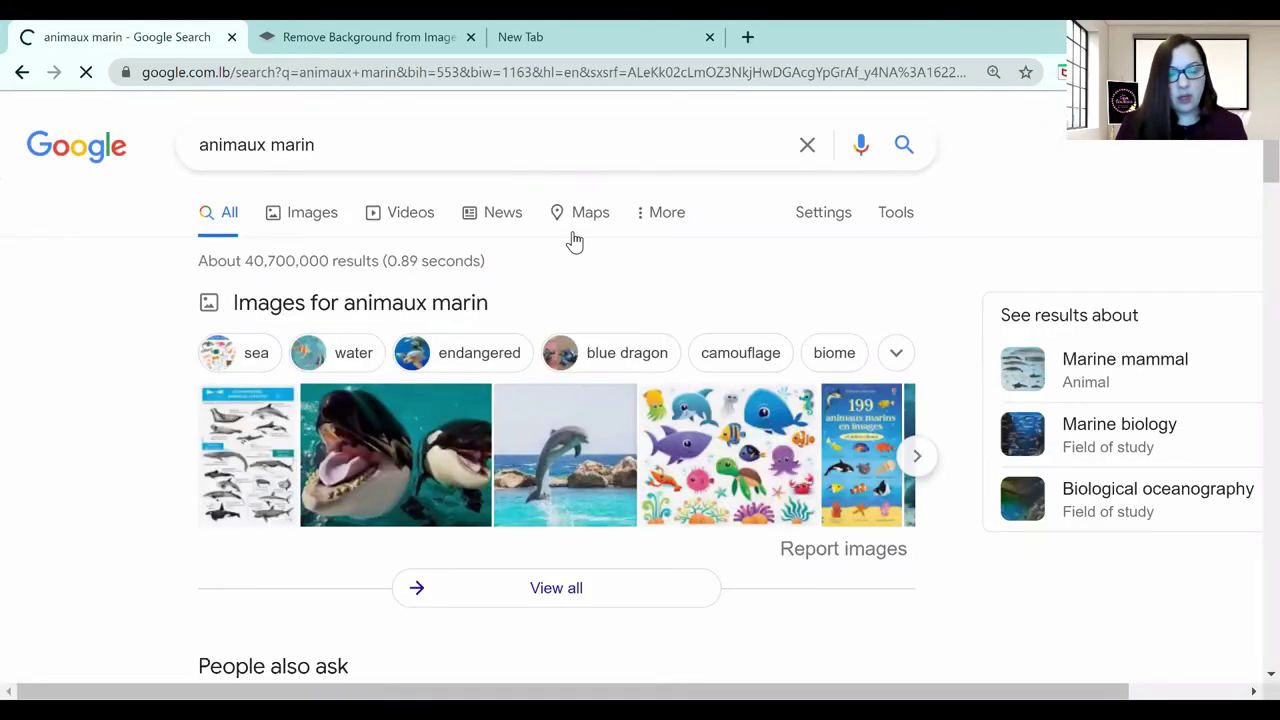
left_click(322, 220)
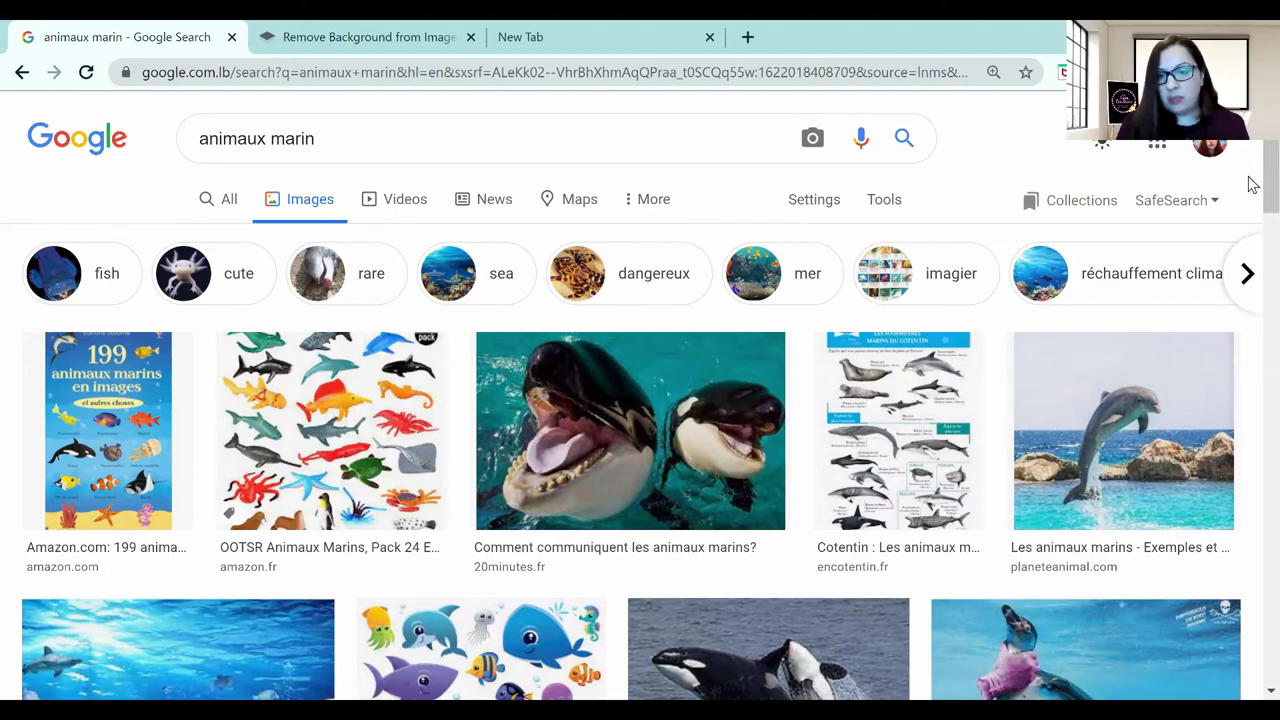
scroll(1253, 200, "down", 1)
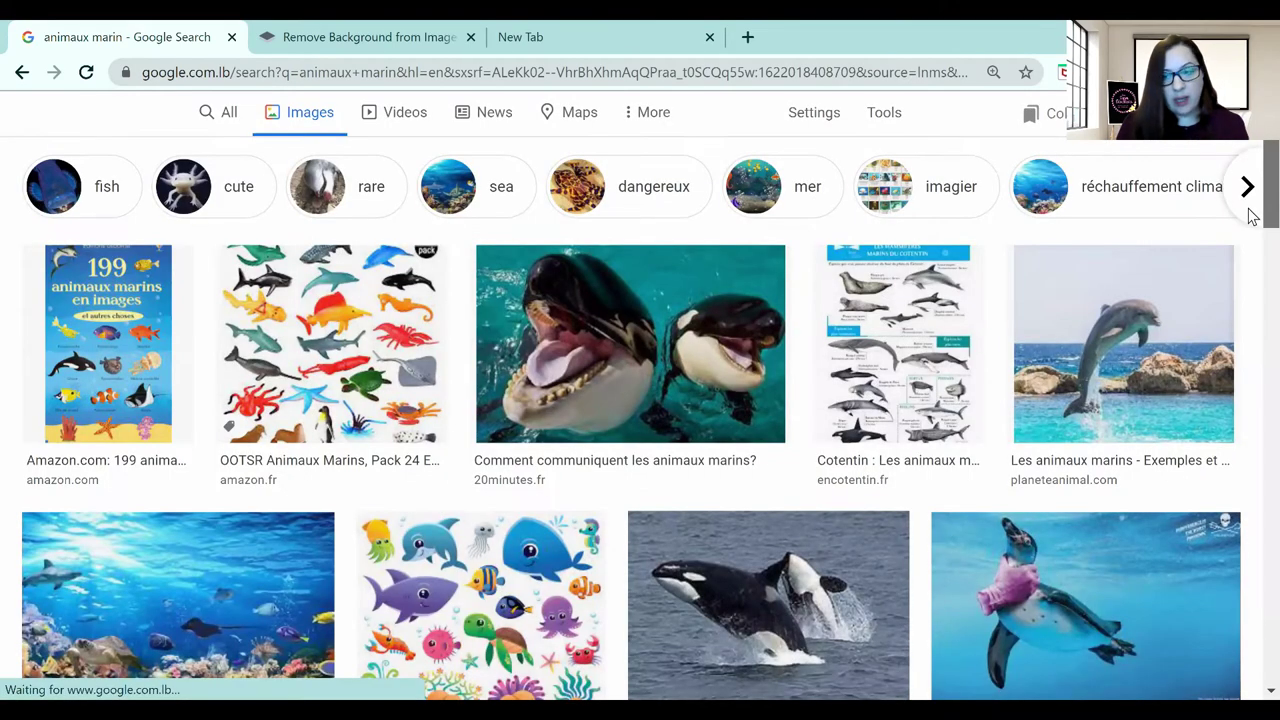
scroll(1253, 215, "down", 2)
scroll(1253, 220, "down", 2)
scroll(1253, 222, "up", 2)
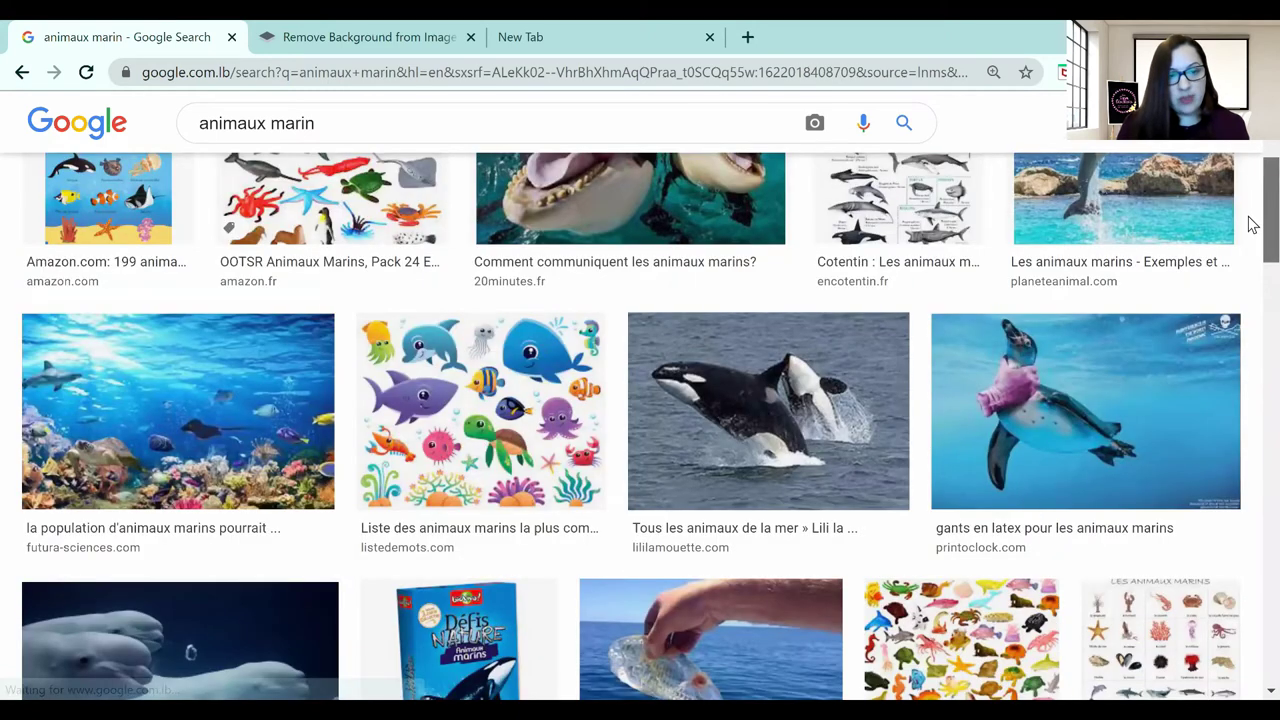
scroll(1253, 215, "up", 1)
scroll(1253, 200, "up", 1)
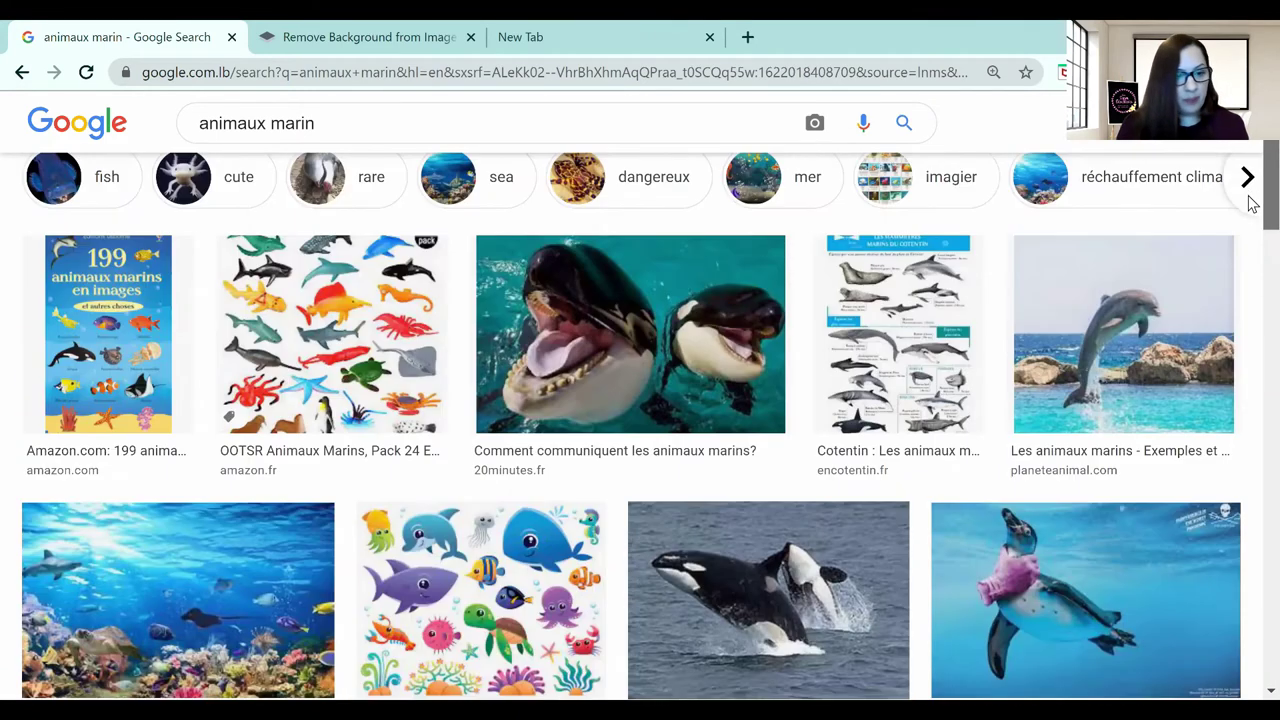
scroll(1253, 200, "down", 1)
scroll(1250, 188, "up", 2)
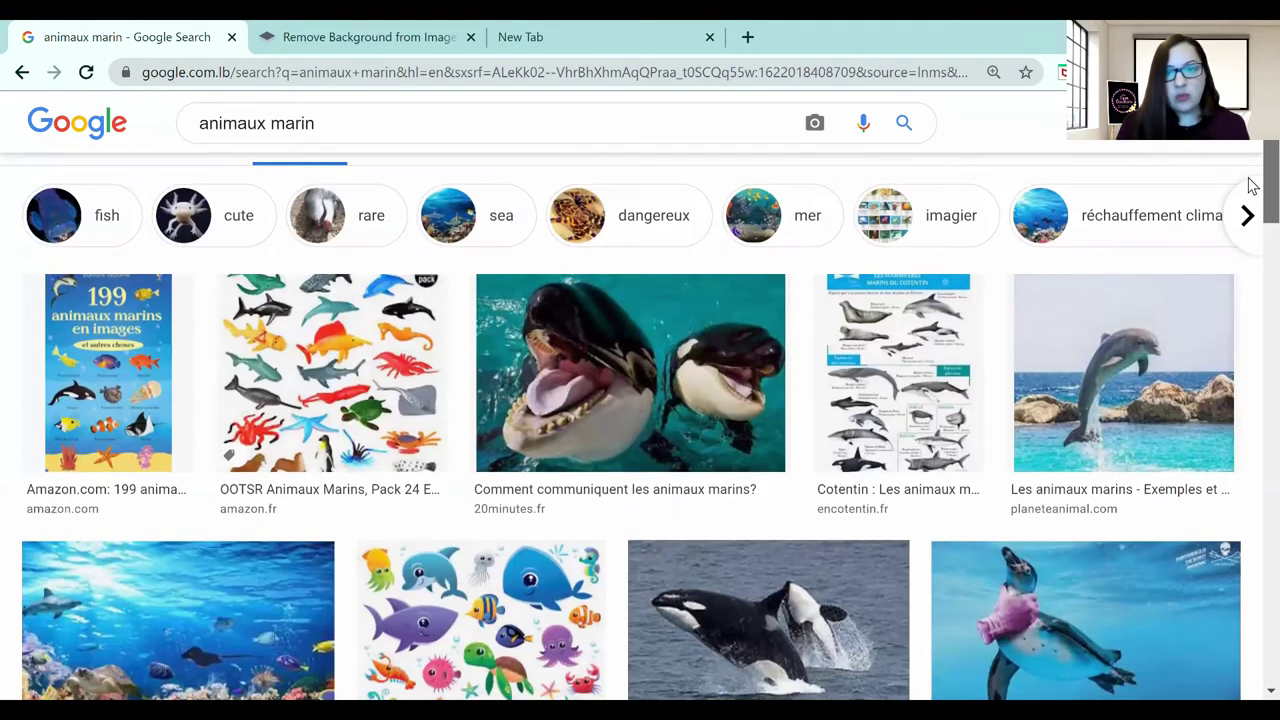
scroll(1250, 175, "up", 1)
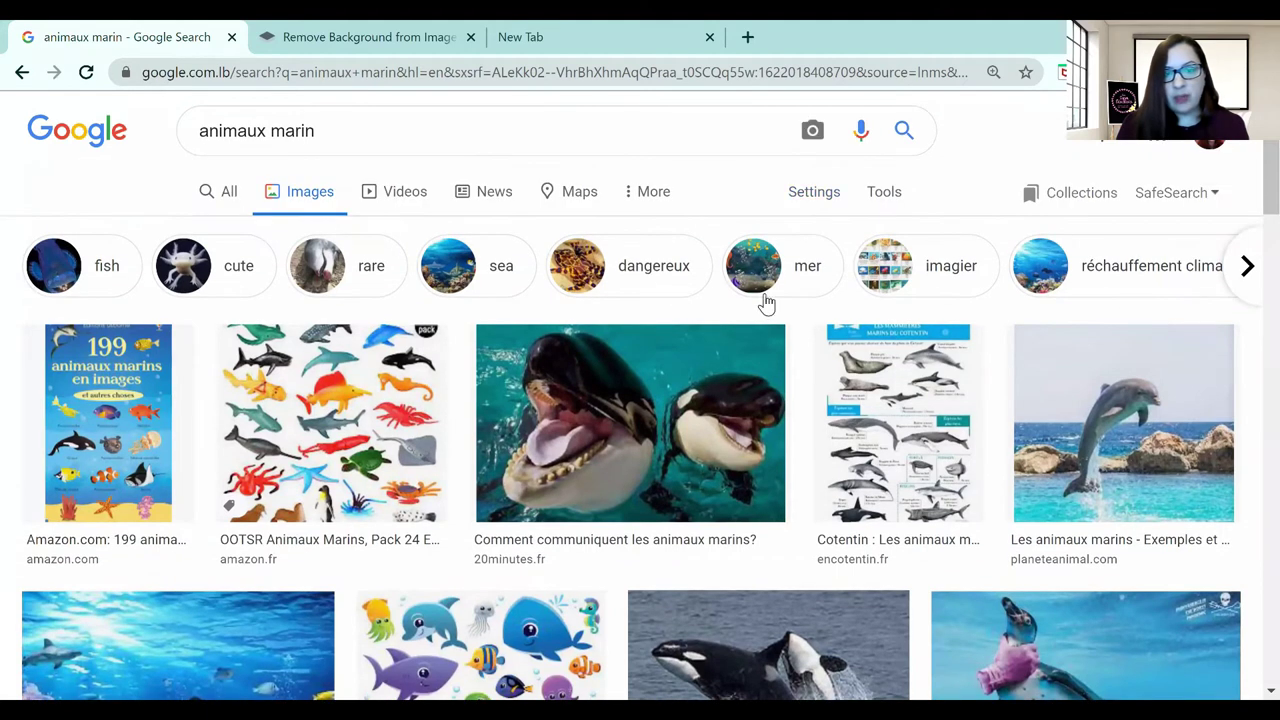
Step: Narrow the image results to the 'mer' refinement and scroll through them
left_click(803, 272)
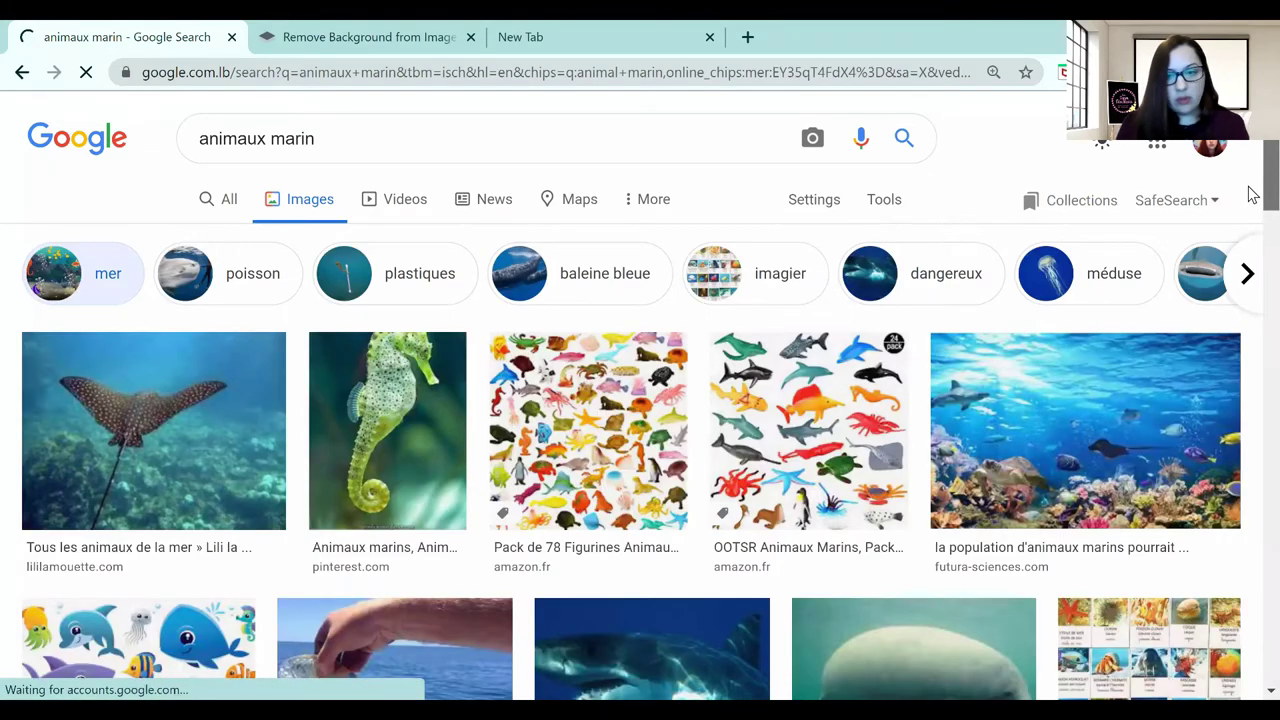
scroll(1252, 193, "down", 1)
scroll(1252, 256, "down", 5)
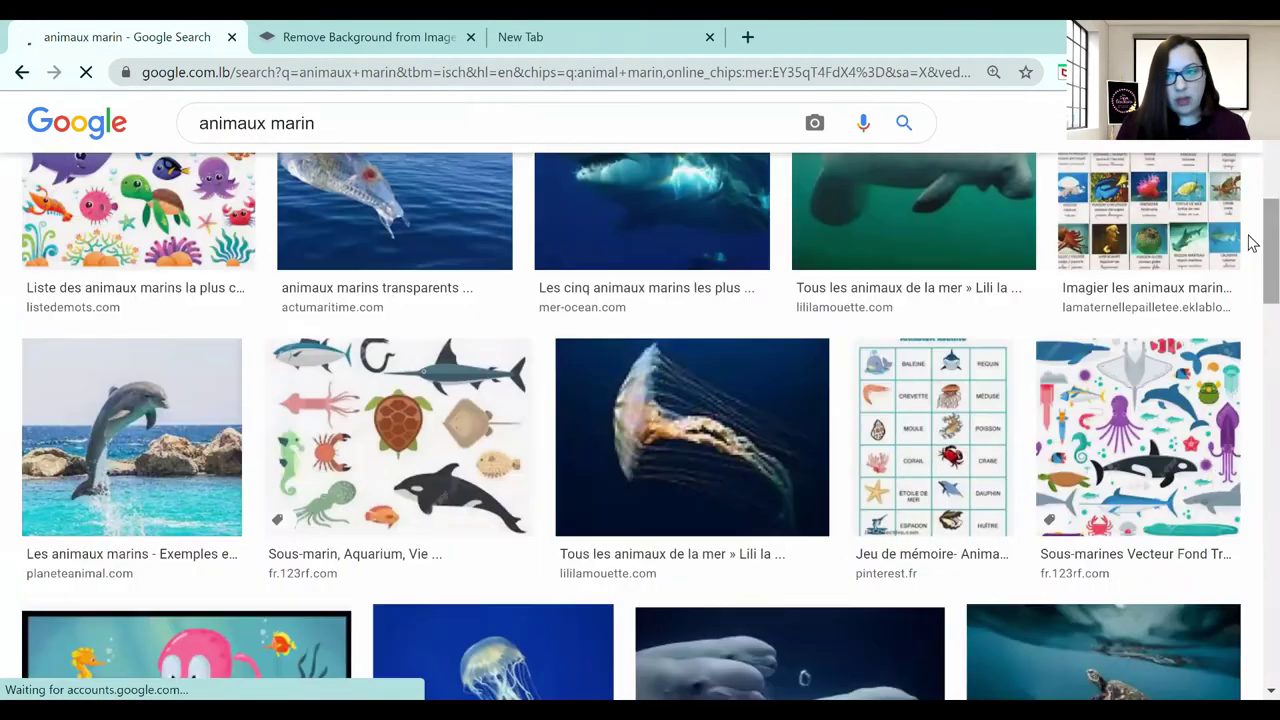
scroll(1248, 268, "down", 2)
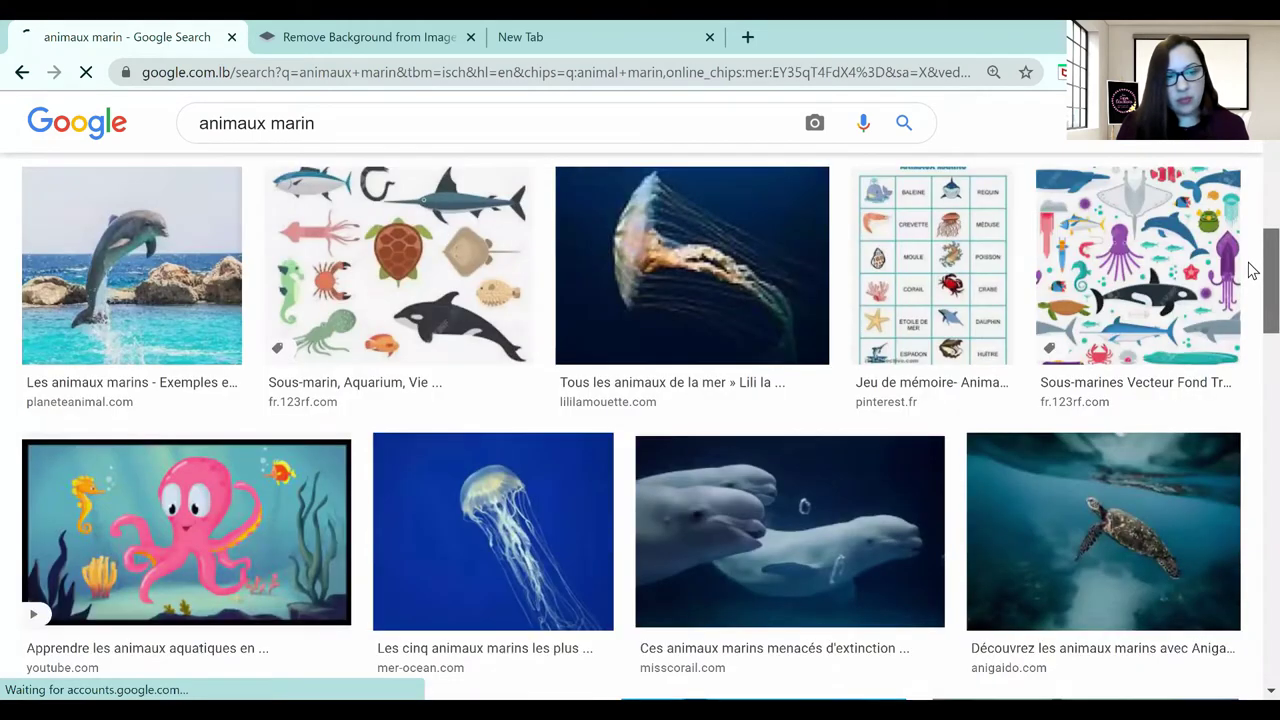
scroll(1248, 290, "down", 2)
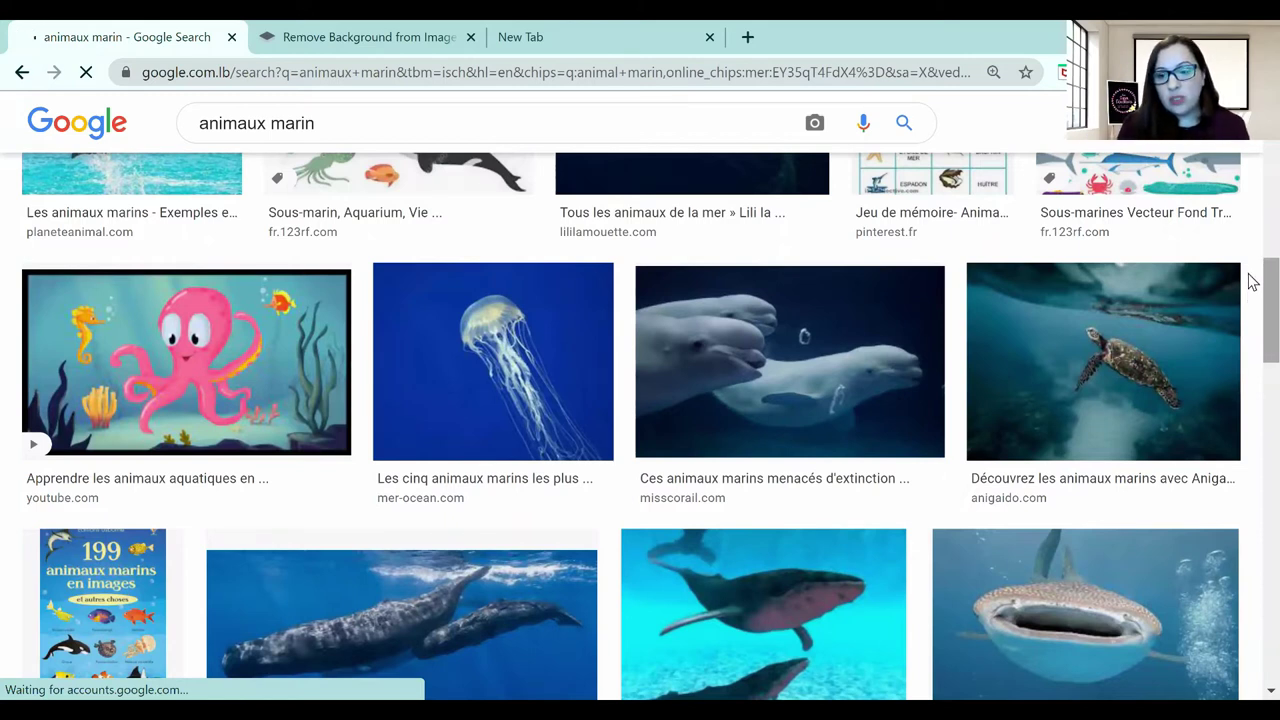
scroll(1252, 290, "down", 1)
scroll(1255, 295, "down", 1)
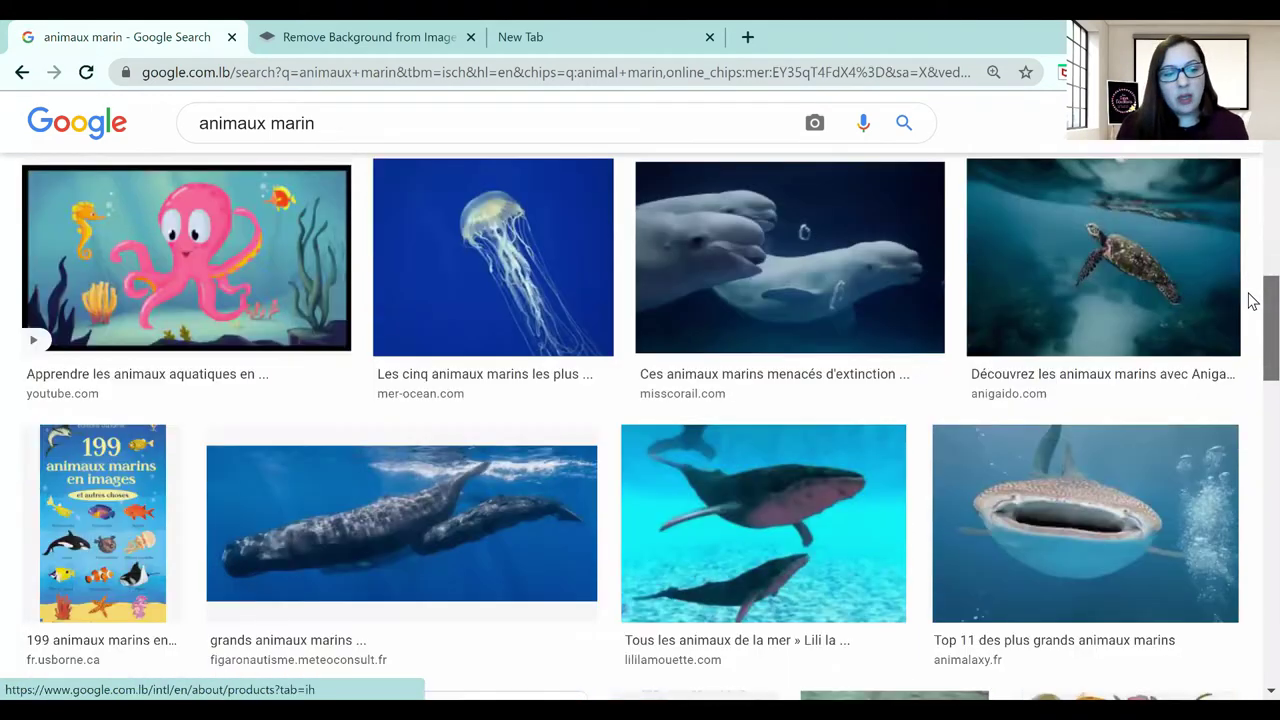
scroll(1250, 340, "down", 1)
scroll(1252, 355, "down", 2)
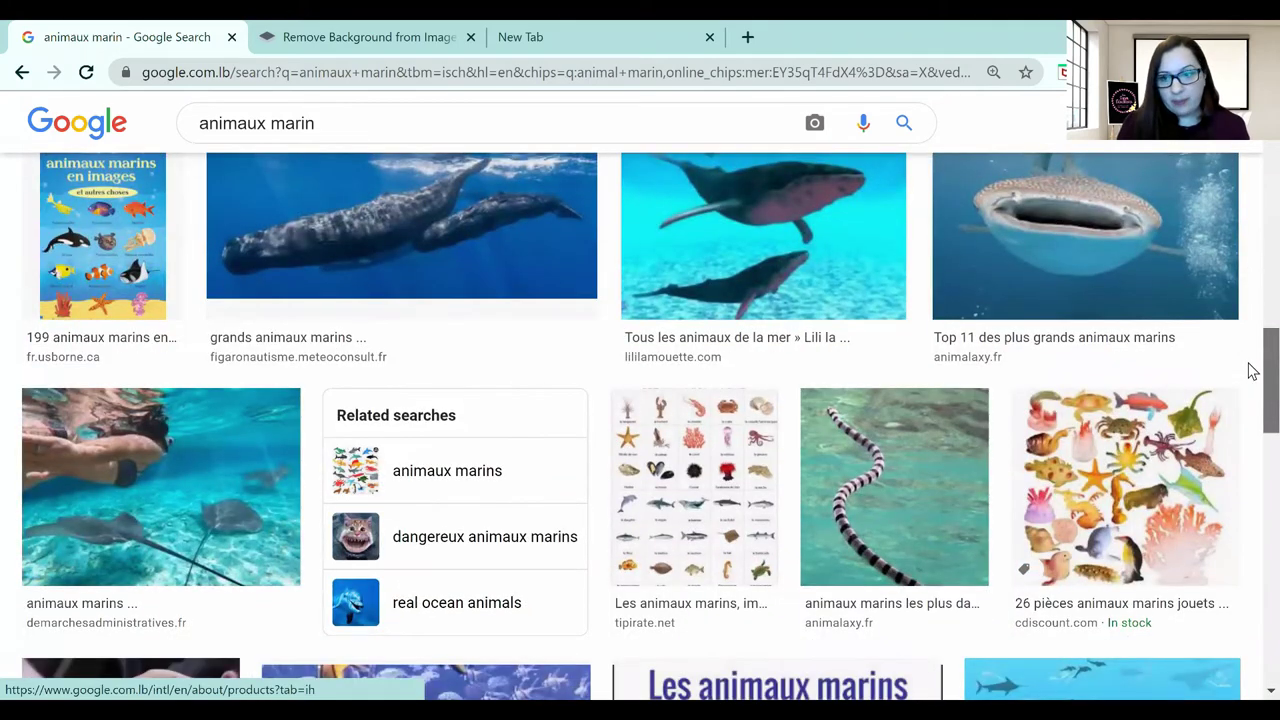
scroll(1252, 363, "down", 1)
scroll(1252, 390, "down", 1)
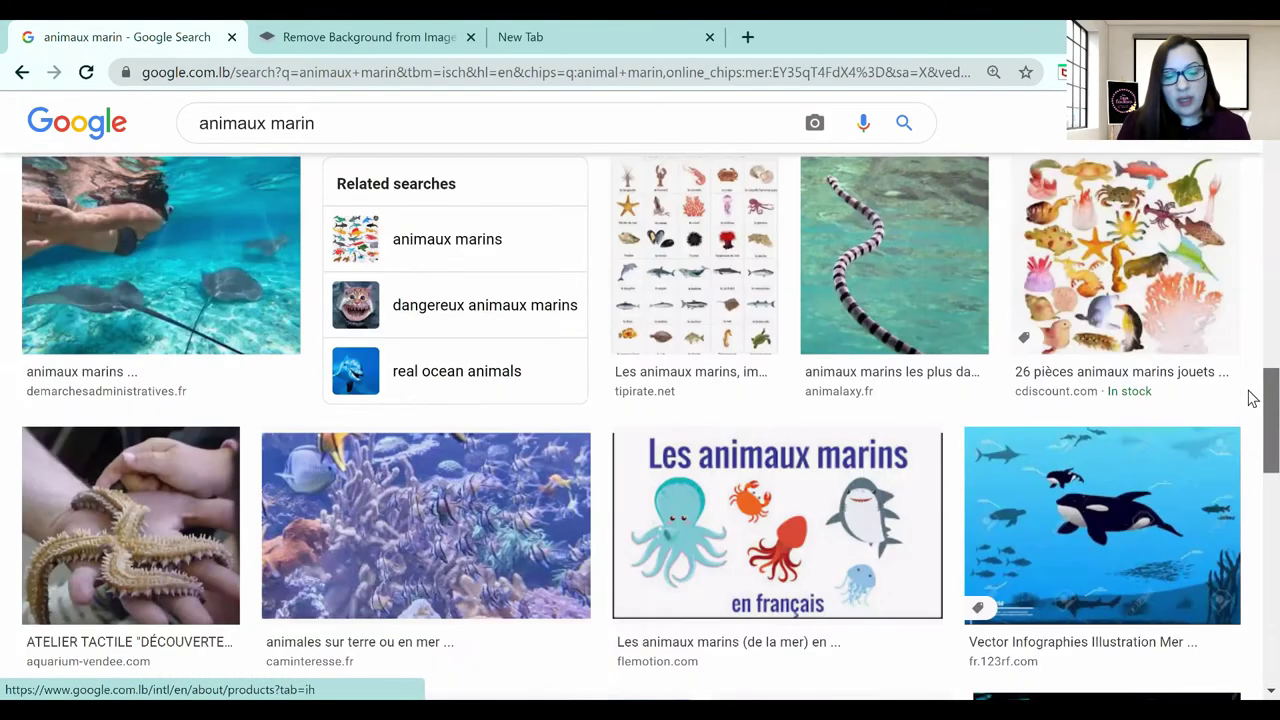
scroll(1252, 405, "down", 1)
scroll(1252, 412, "down", 1)
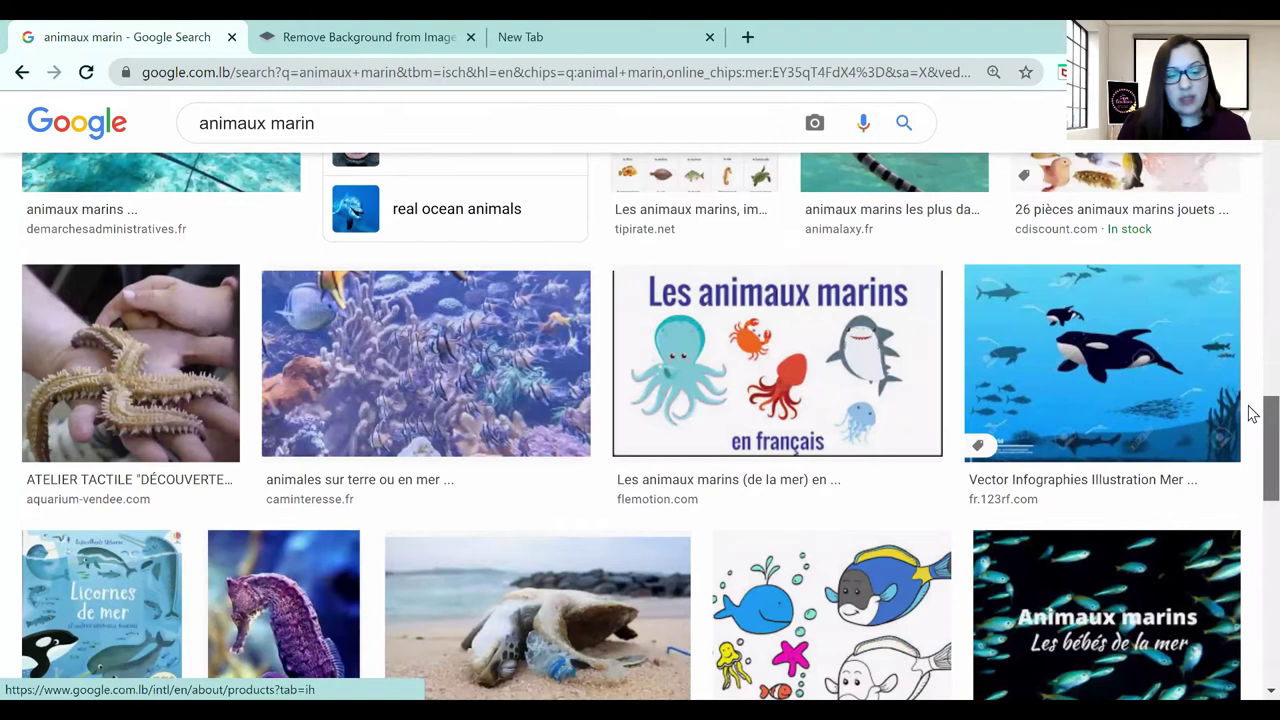
scroll(1252, 230, "up", 1)
scroll(1252, 150, "up", 10)
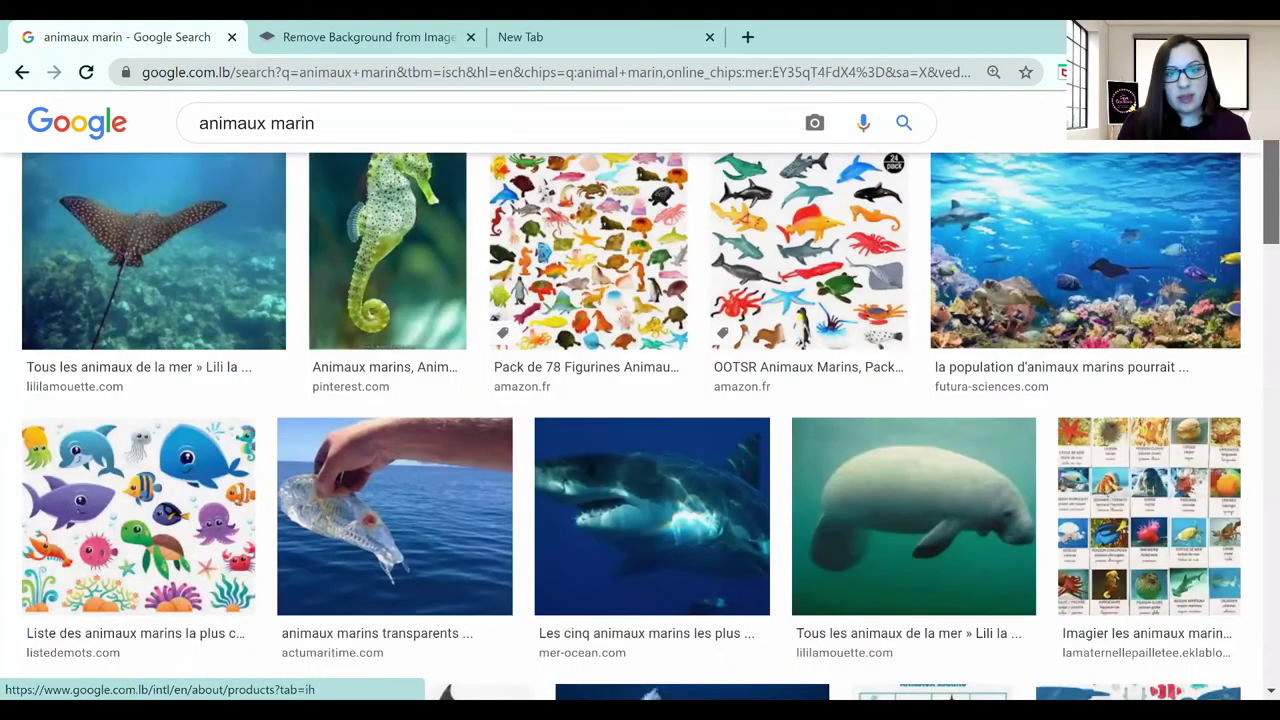
Step: Search for 'animaux marins clipart' and filter the results to 'dessin' drawings
left_click(318, 138)
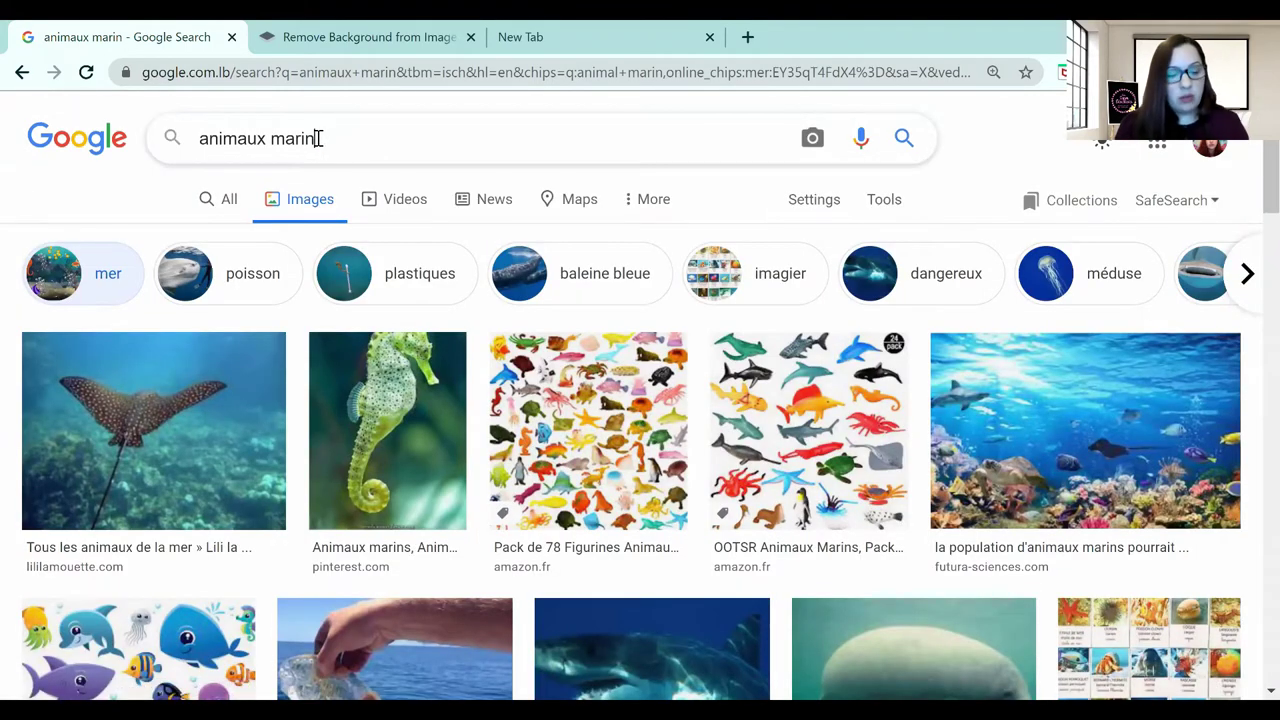
type("s cl")
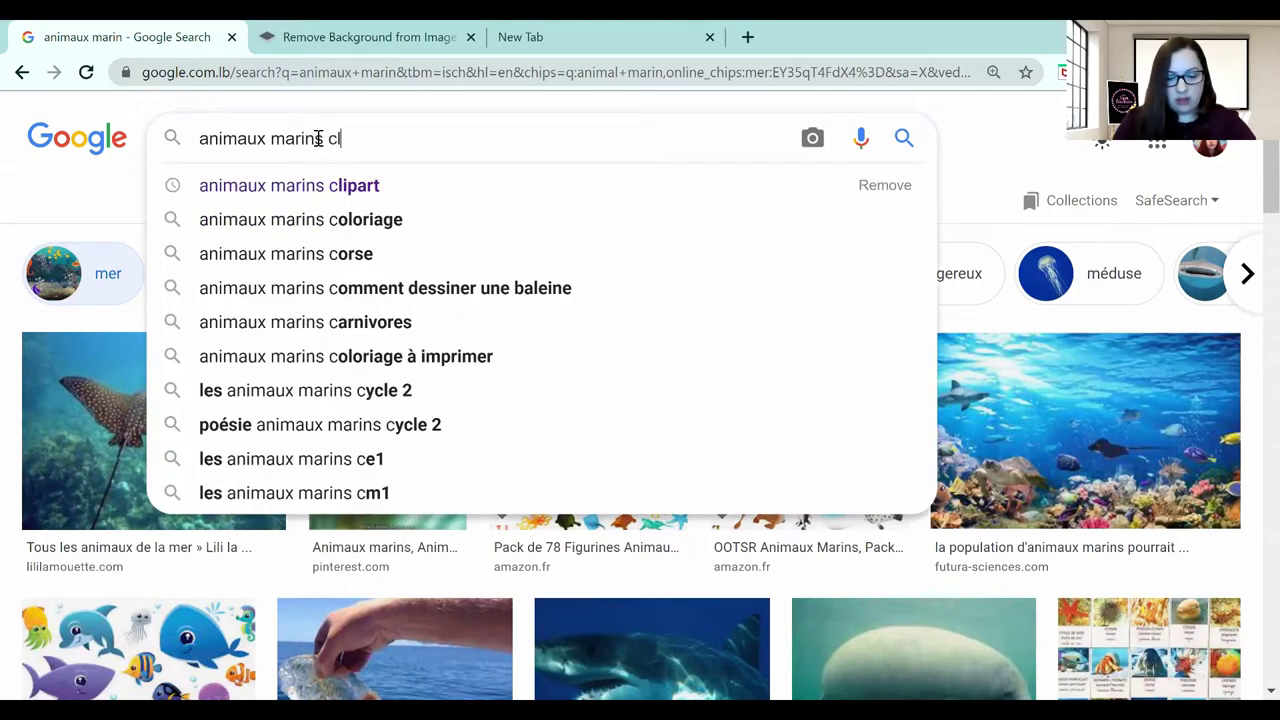
type("ipart")
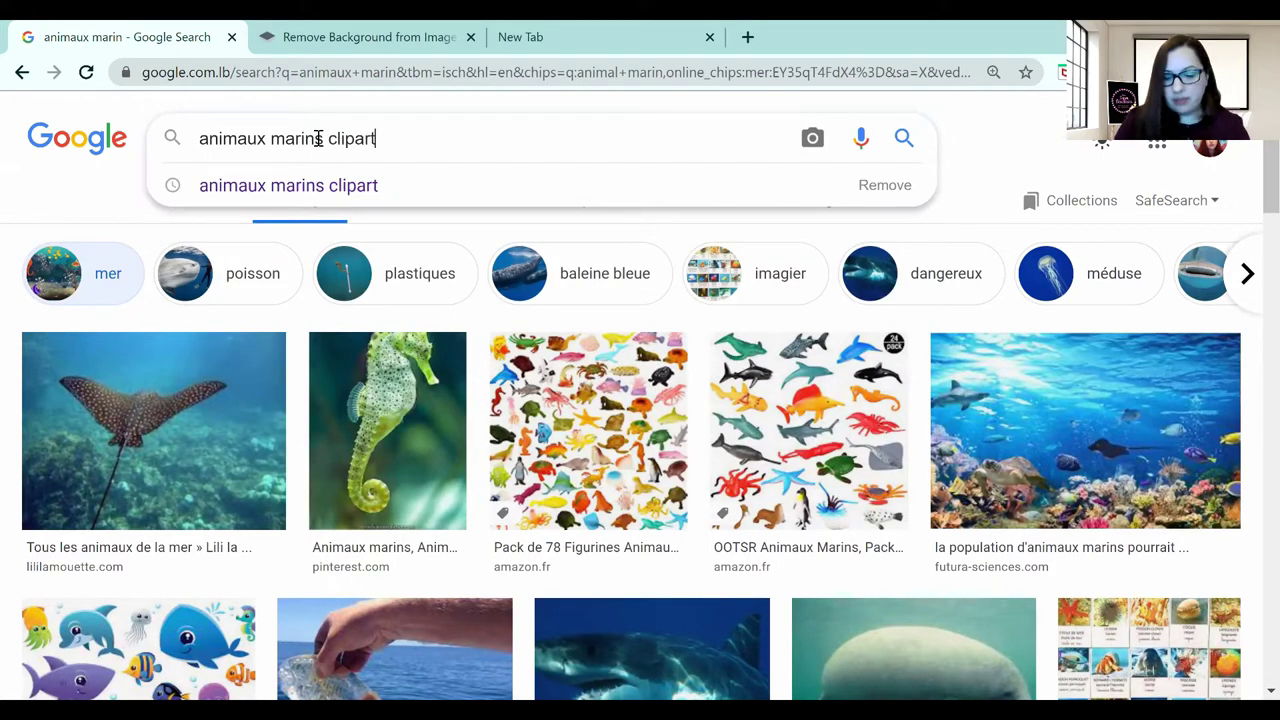
key("Return")
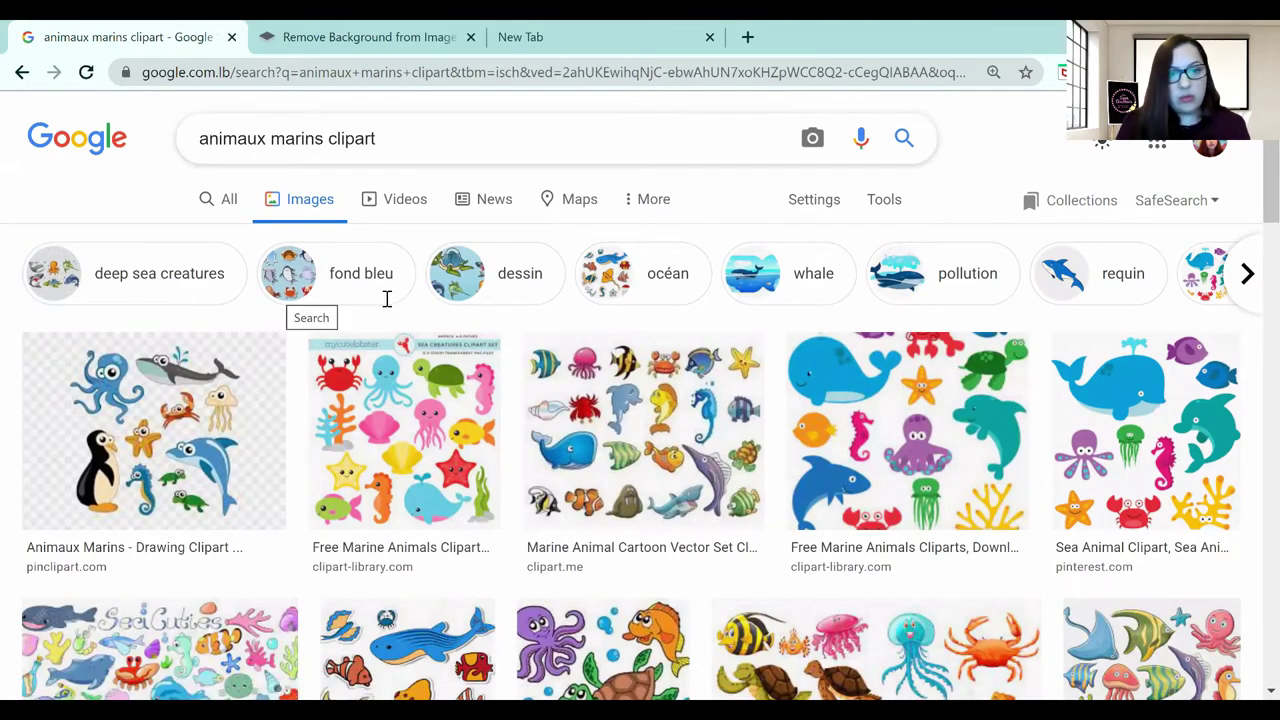
left_click(510, 283)
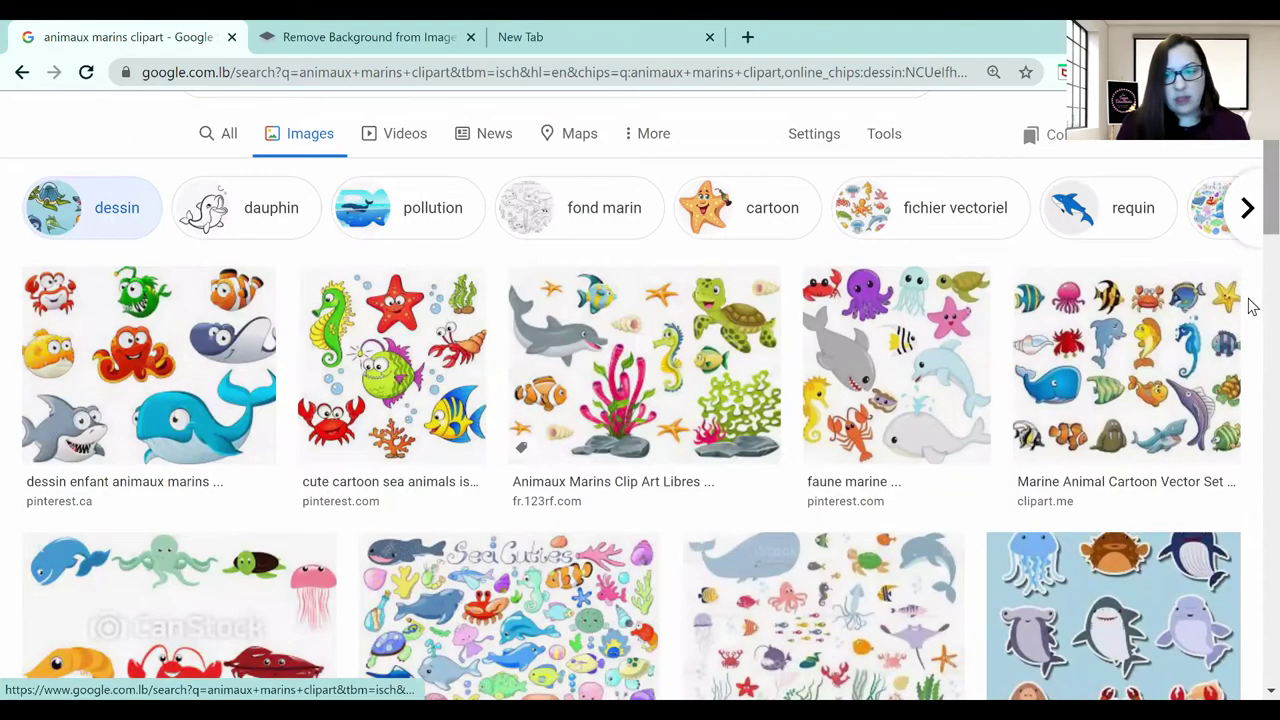
scroll(1252, 307, "down", 5)
scroll(1252, 297, "down", 1)
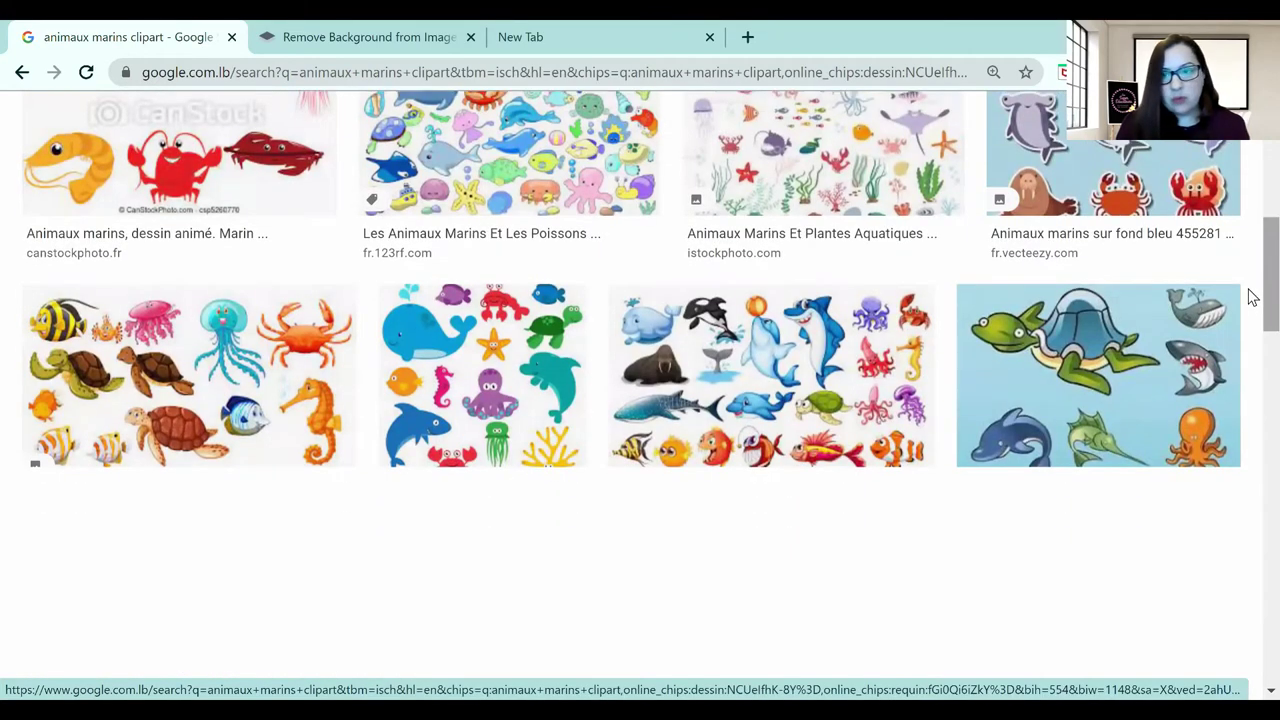
scroll(1252, 297, "down", 1)
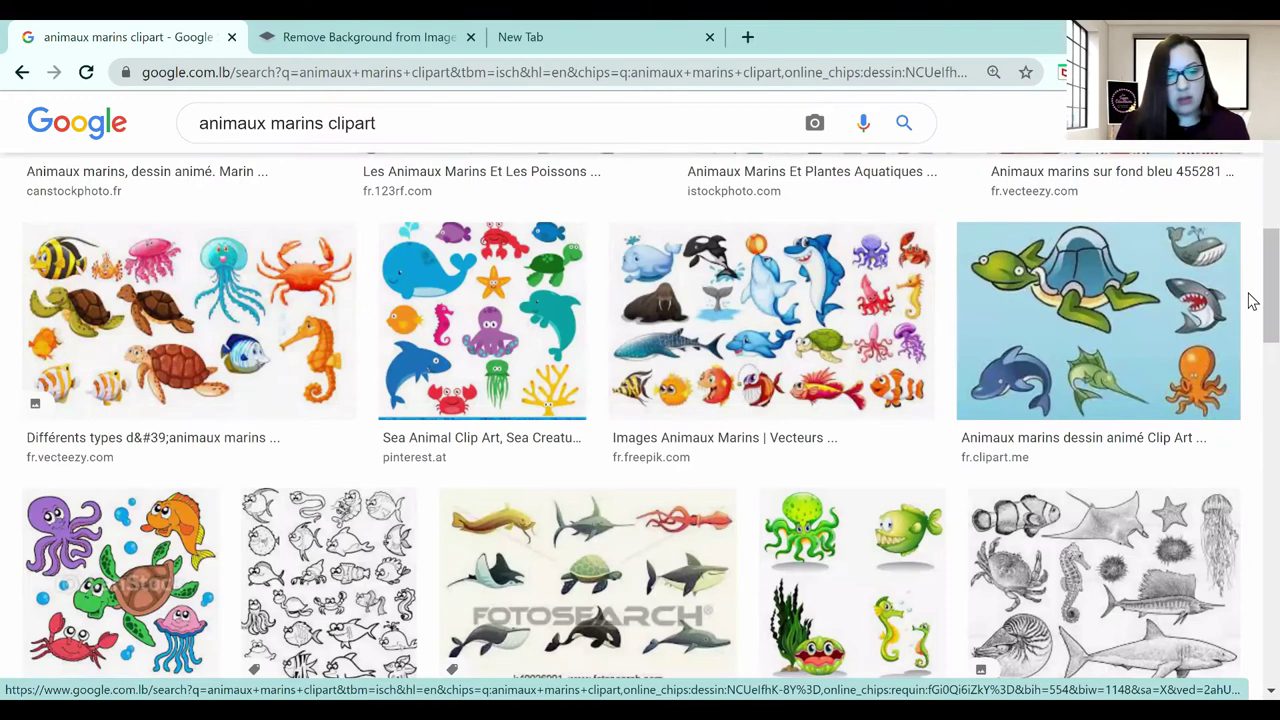
scroll(1252, 334, "down", 2)
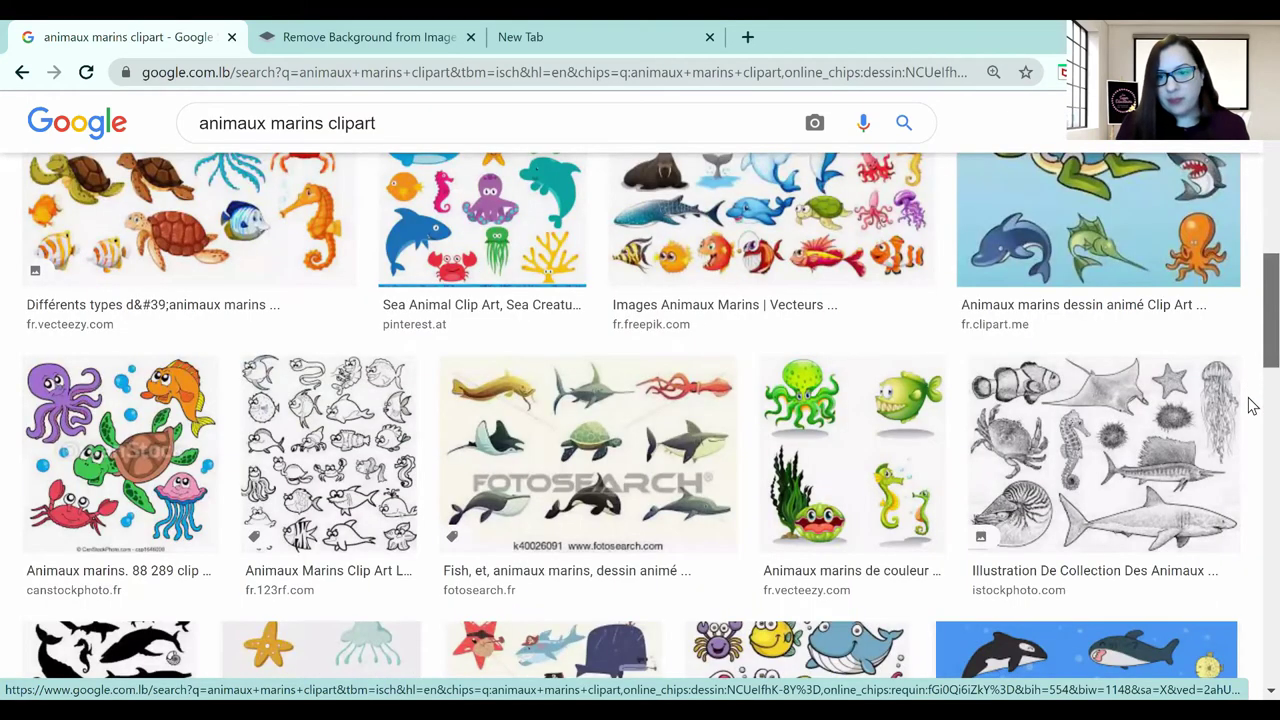
scroll(1252, 400, "down", 2)
scroll(1250, 409, "down", 1)
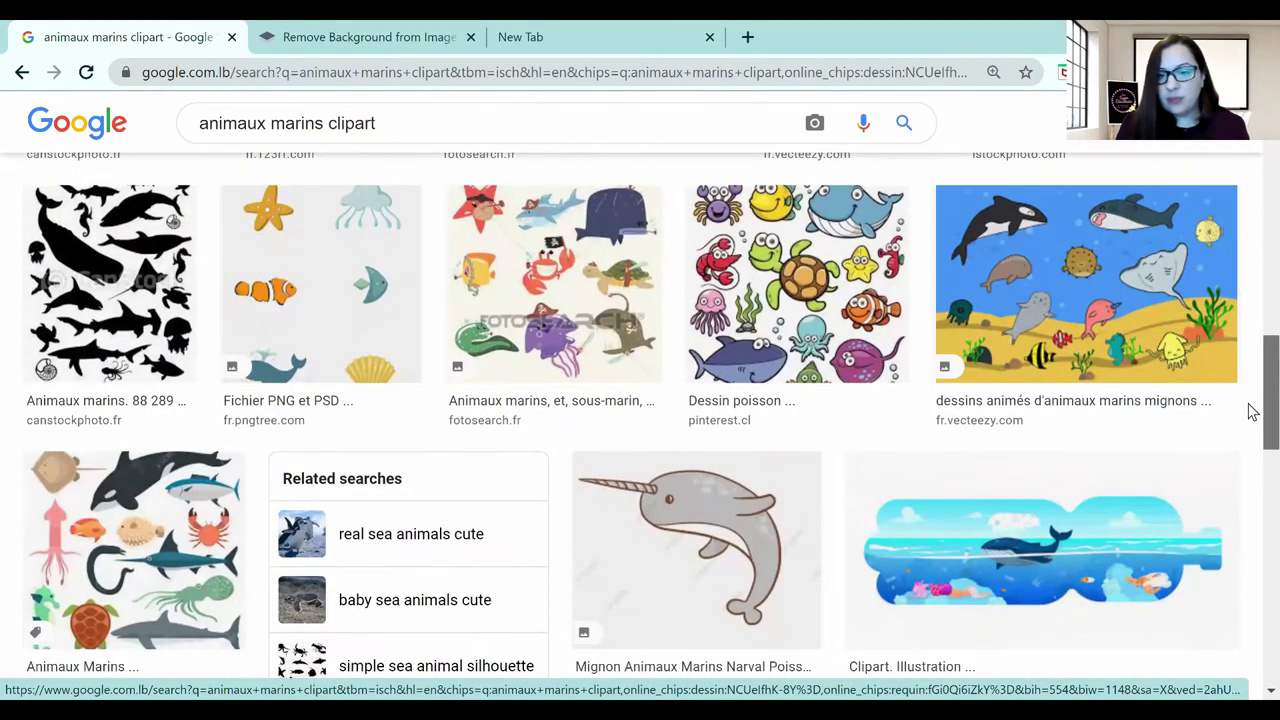
scroll(1250, 429, "down", 1)
scroll(1250, 435, "down", 2)
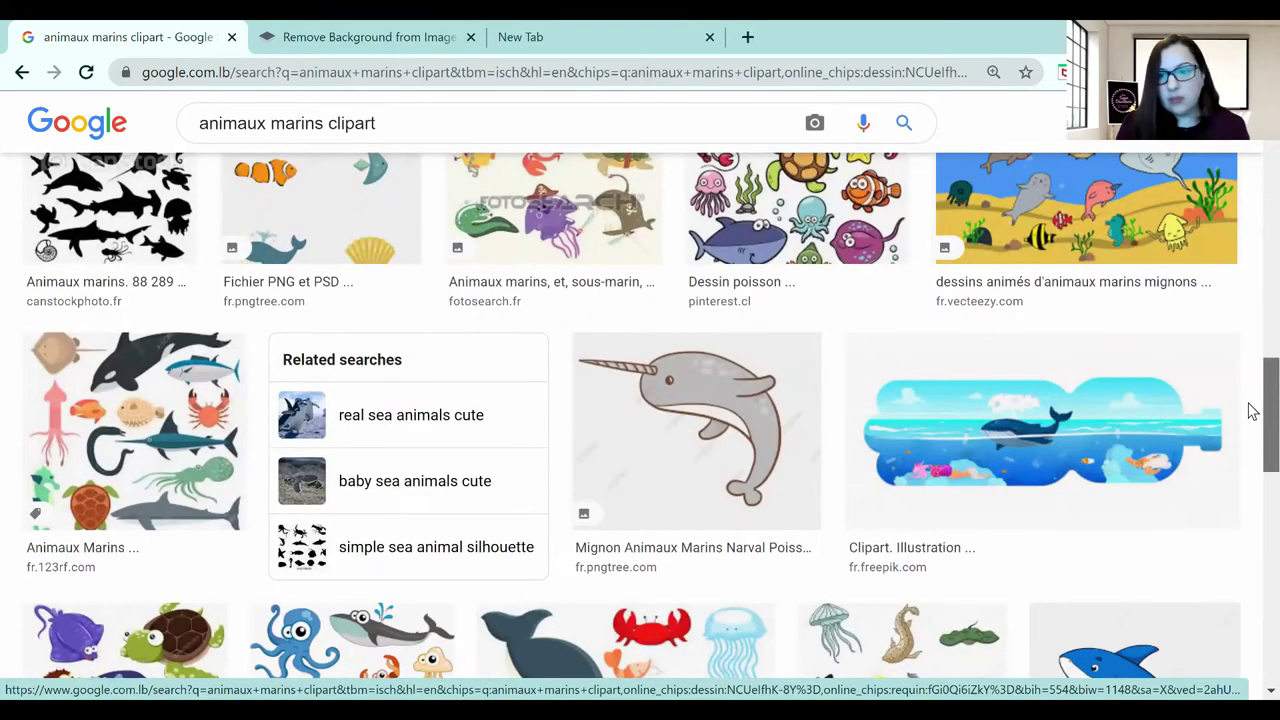
scroll(1250, 410, "down", 1)
scroll(1020, 378, "up", 2)
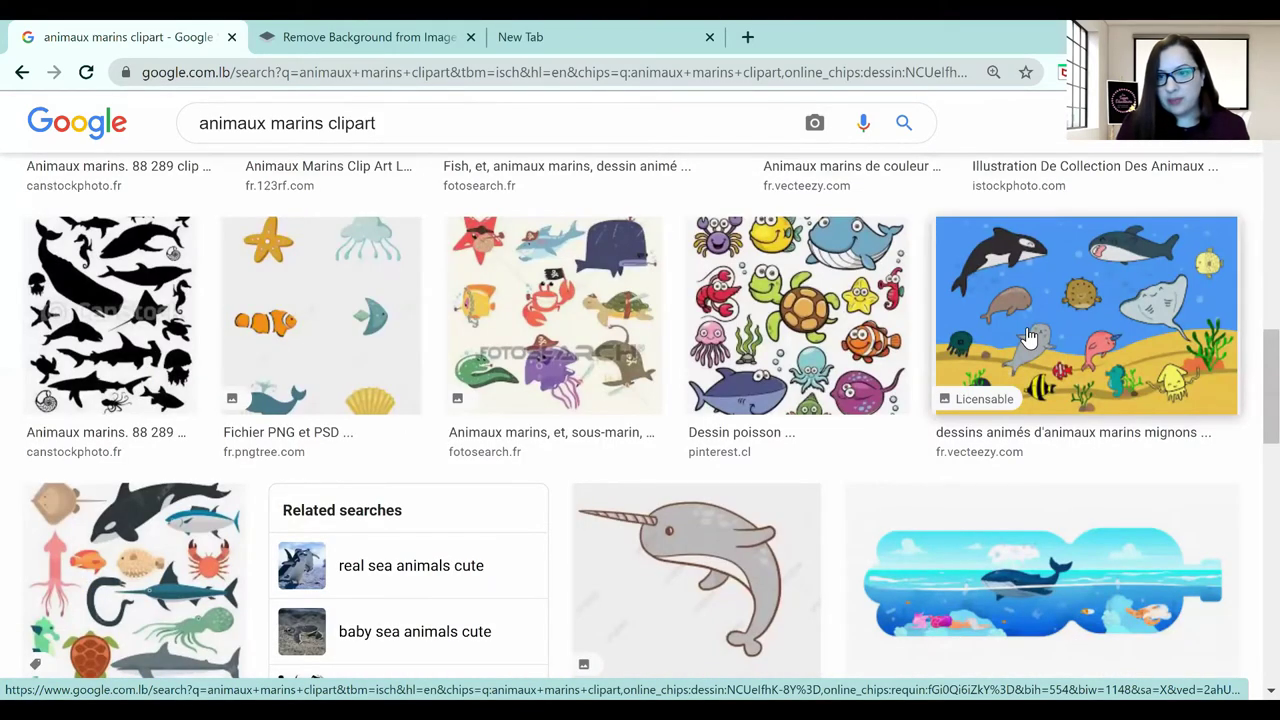
Step: Copy the Vecteezy cartoon underwater-animals image from its preview
left_click(1030, 338)
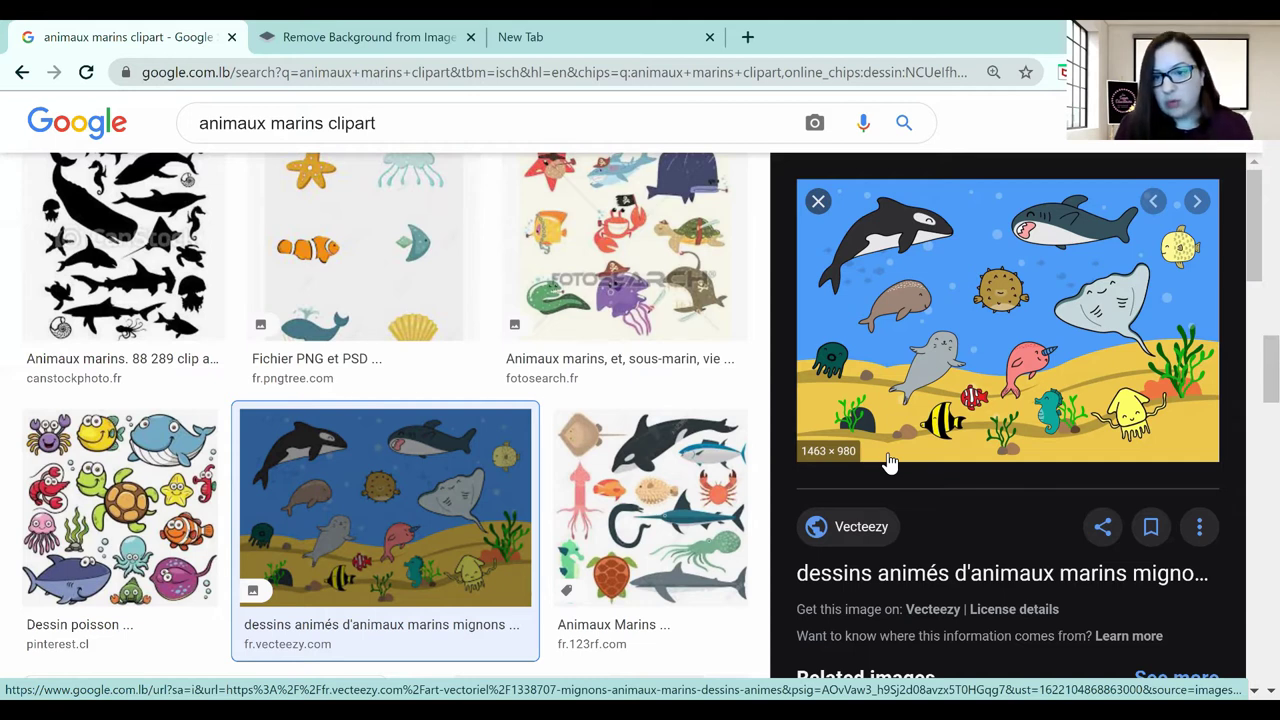
right_click(914, 329)
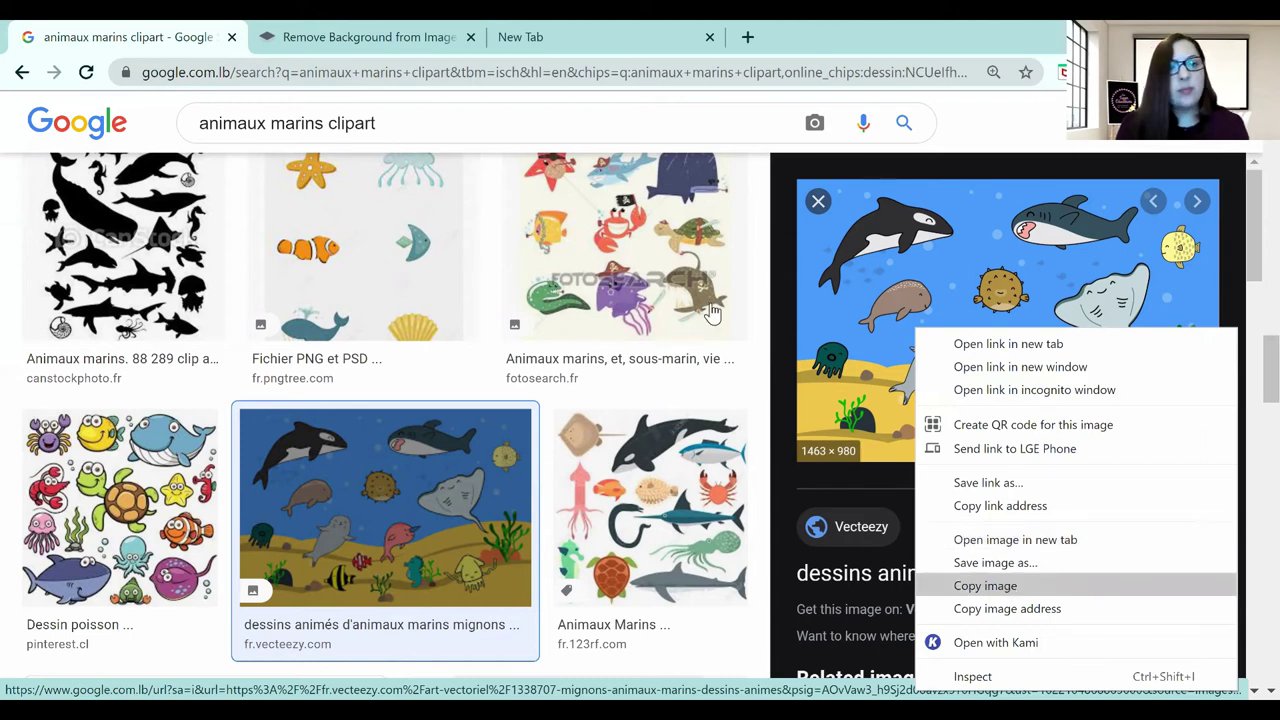
left_click(677, 553)
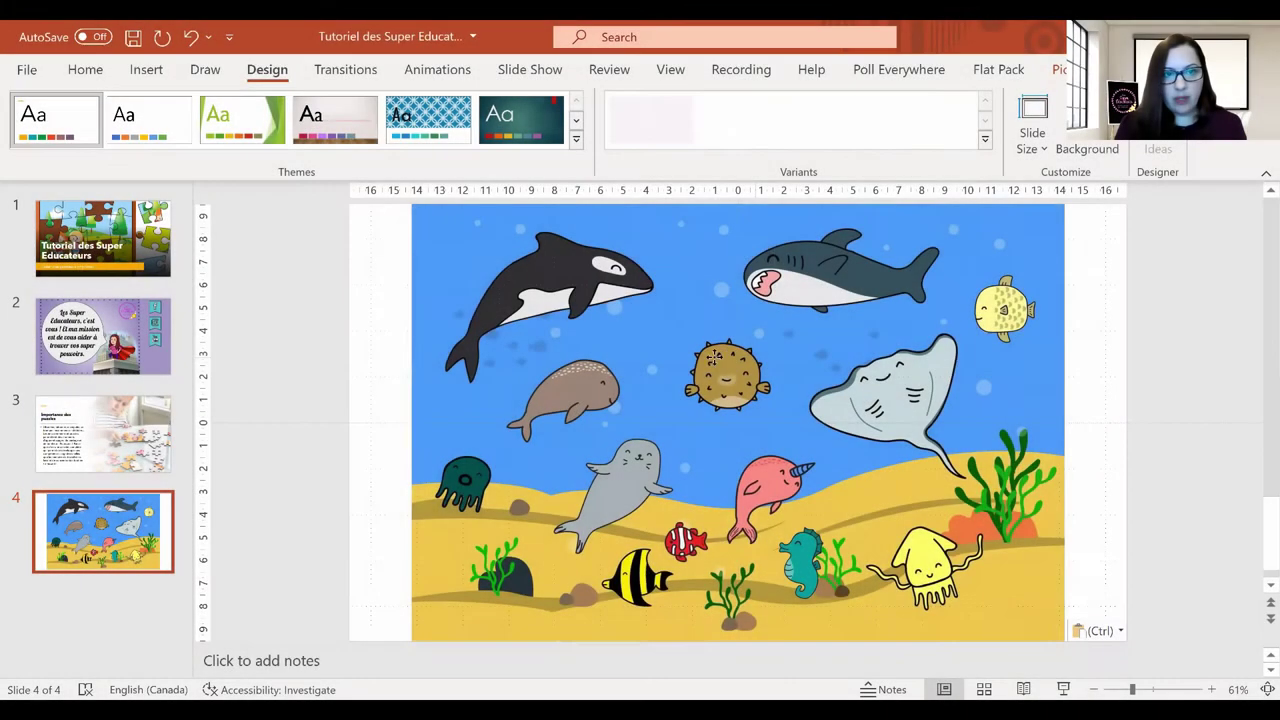
Step: Move the pasted cartoon sea-animals picture slightly to the left on slide 4
left_click_drag(755, 356, 706, 364)
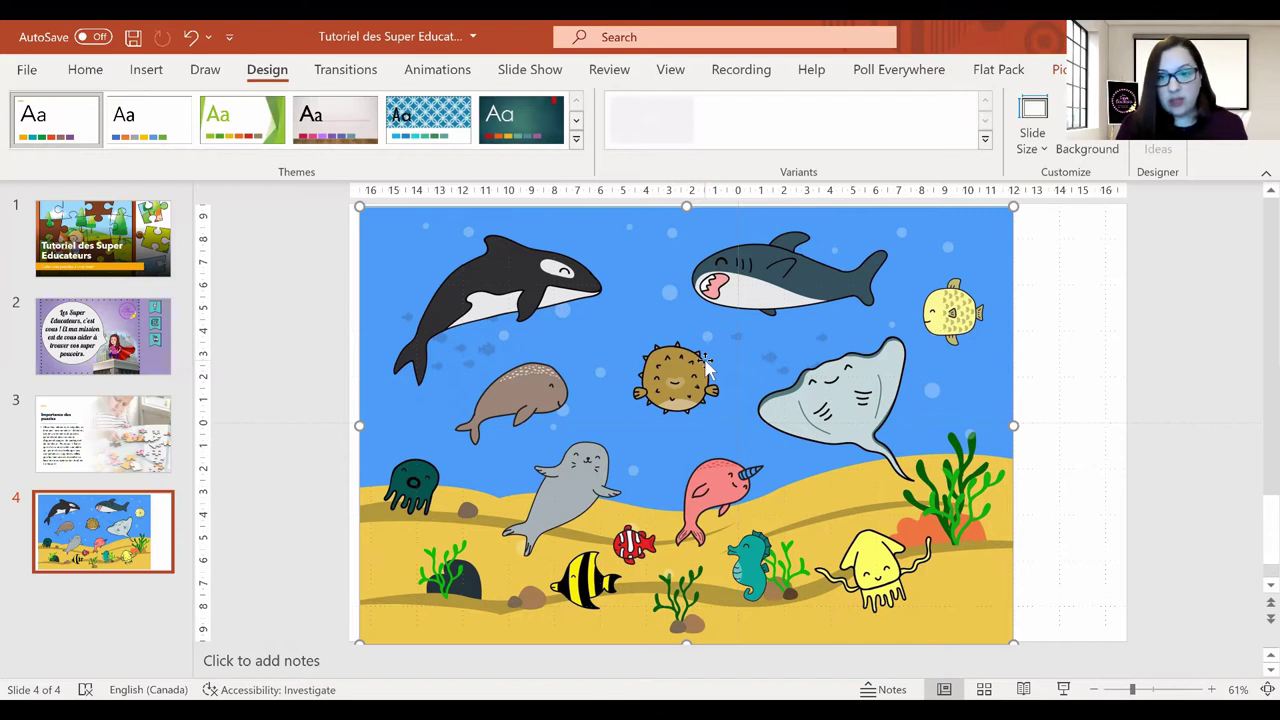
Step: Stretch and reposition the cartoon sea-animals picture until it covers all of slide 4
left_click_drag(794, 370, 796, 370)
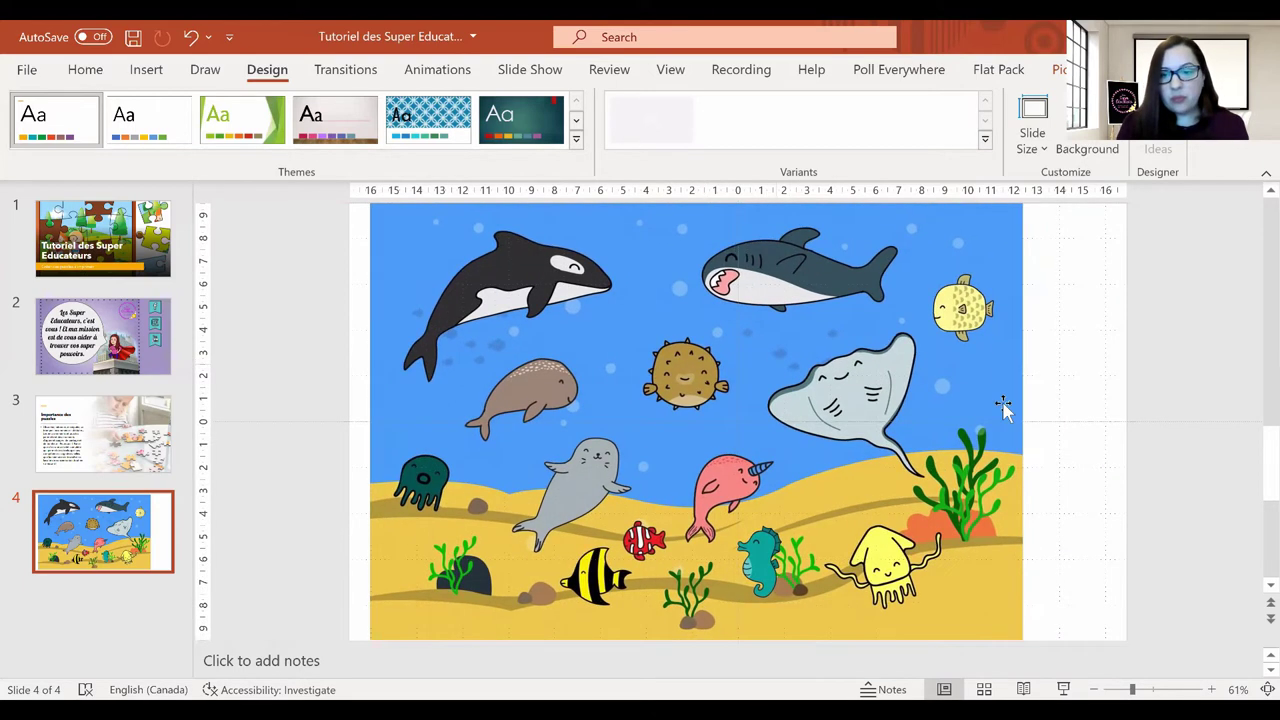
left_click_drag(1020, 423, 1018, 423)
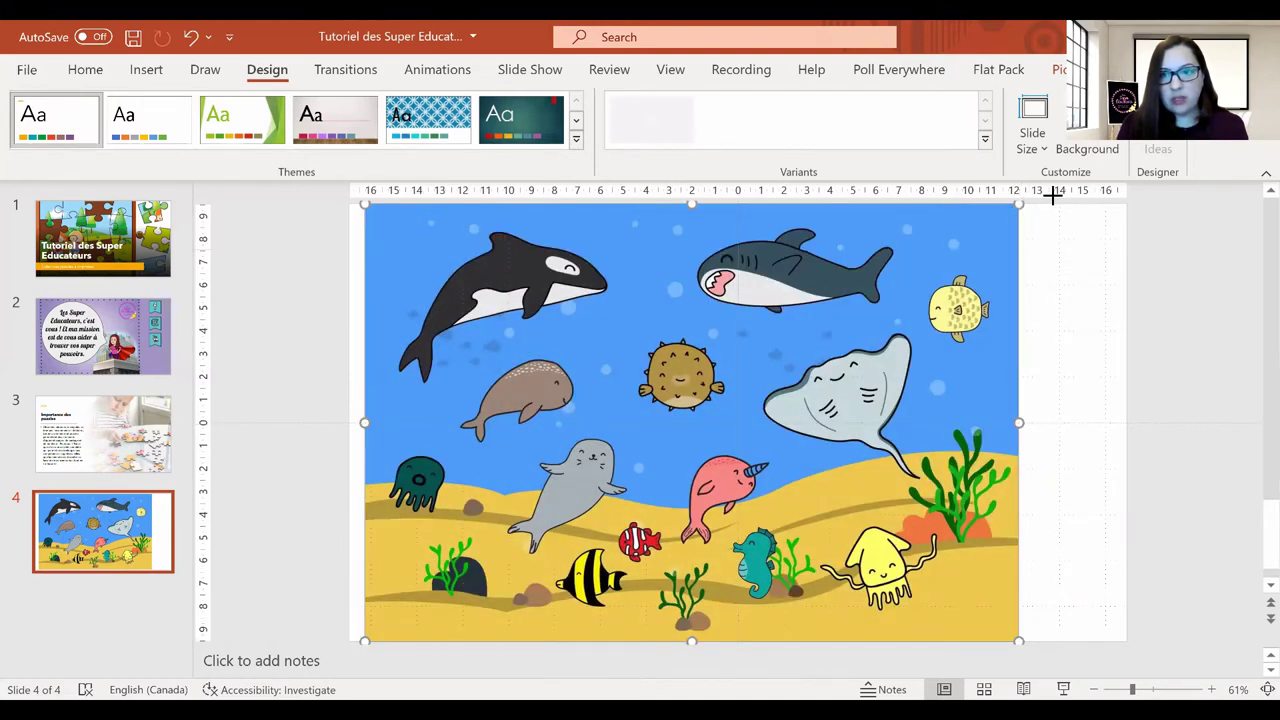
left_click_drag(1053, 197, 1103, 177)
left_click_drag(887, 338, 882, 397)
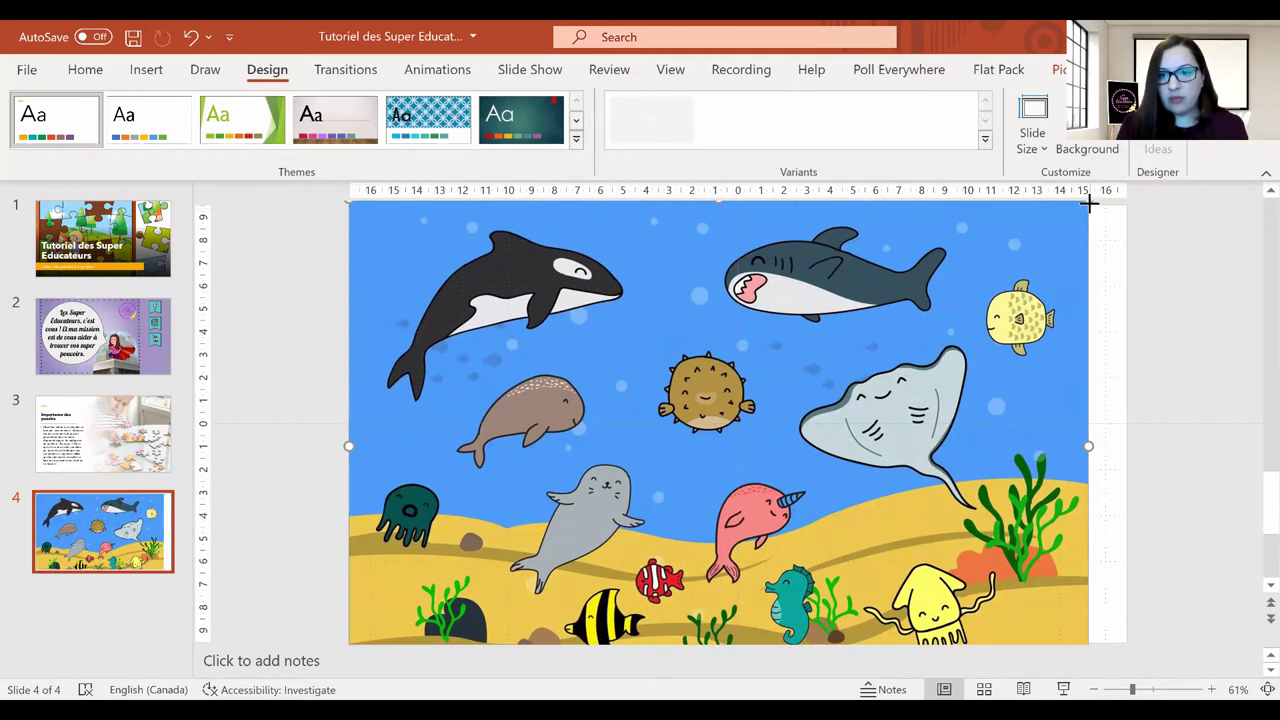
left_click_drag(1088, 203, 1122, 191)
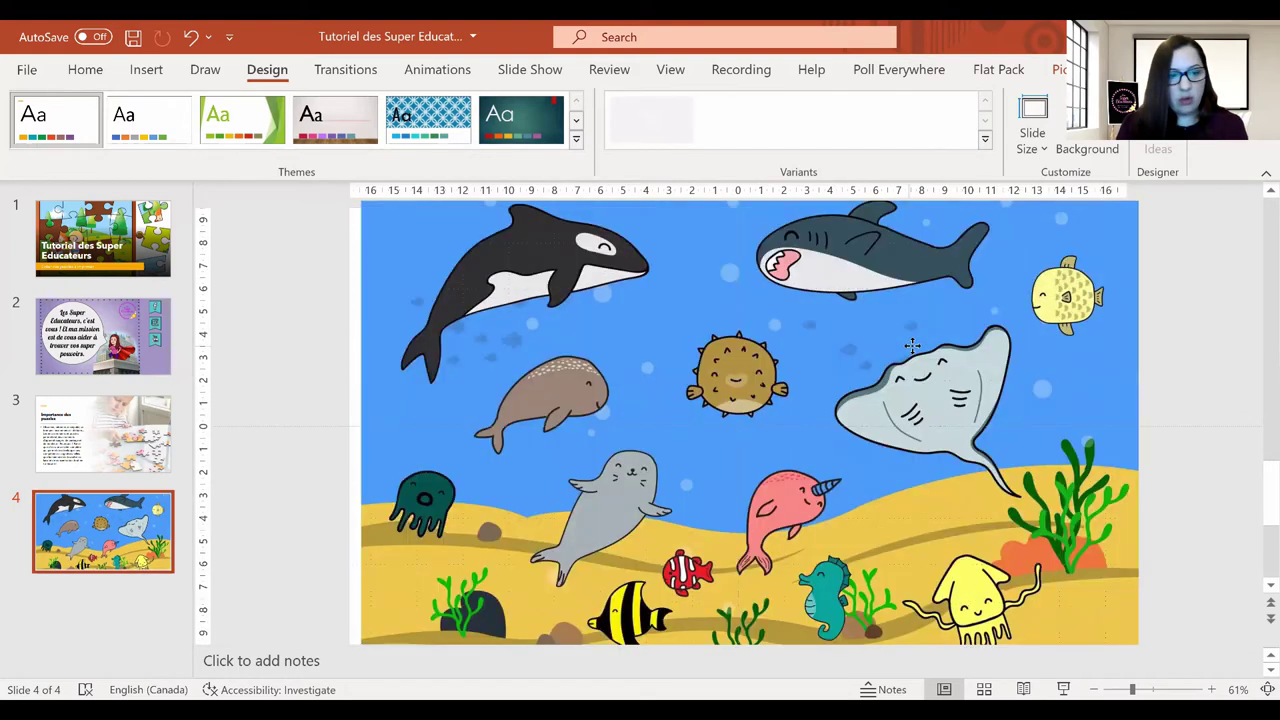
left_click_drag(897, 350, 898, 348)
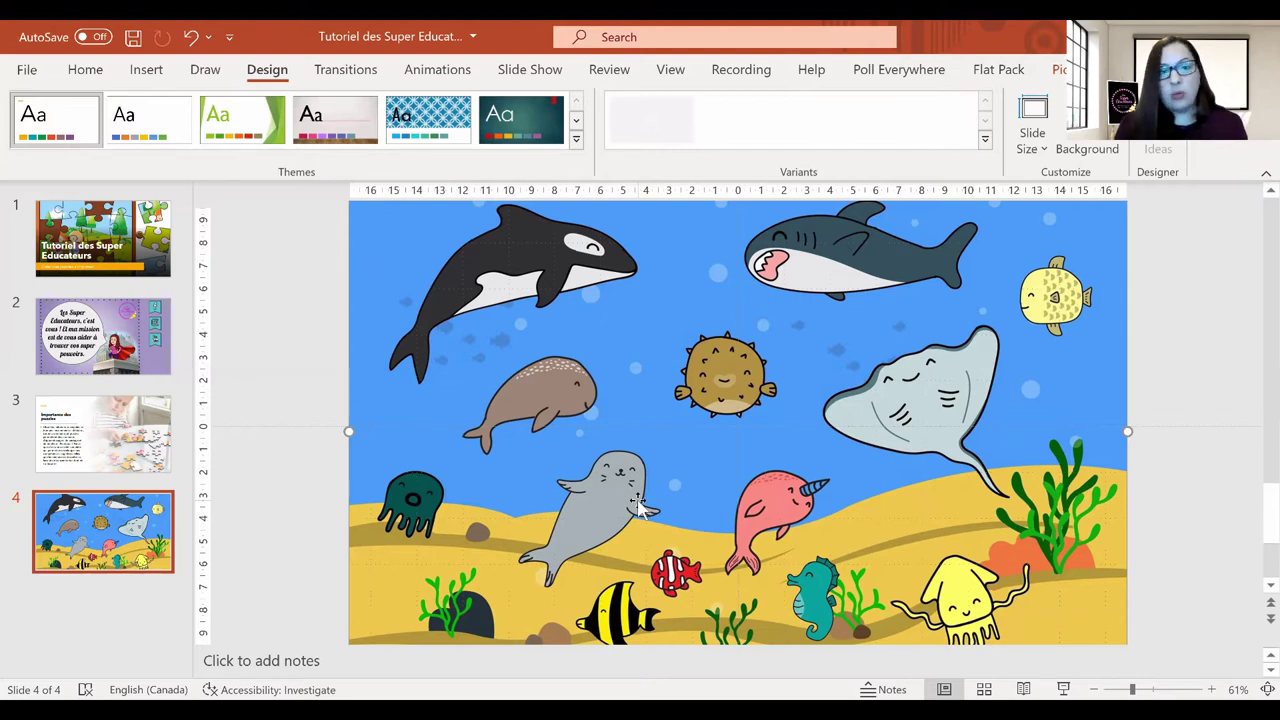
Step: Insert a 5-column by 4-row table on the slide
left_click(146, 70)
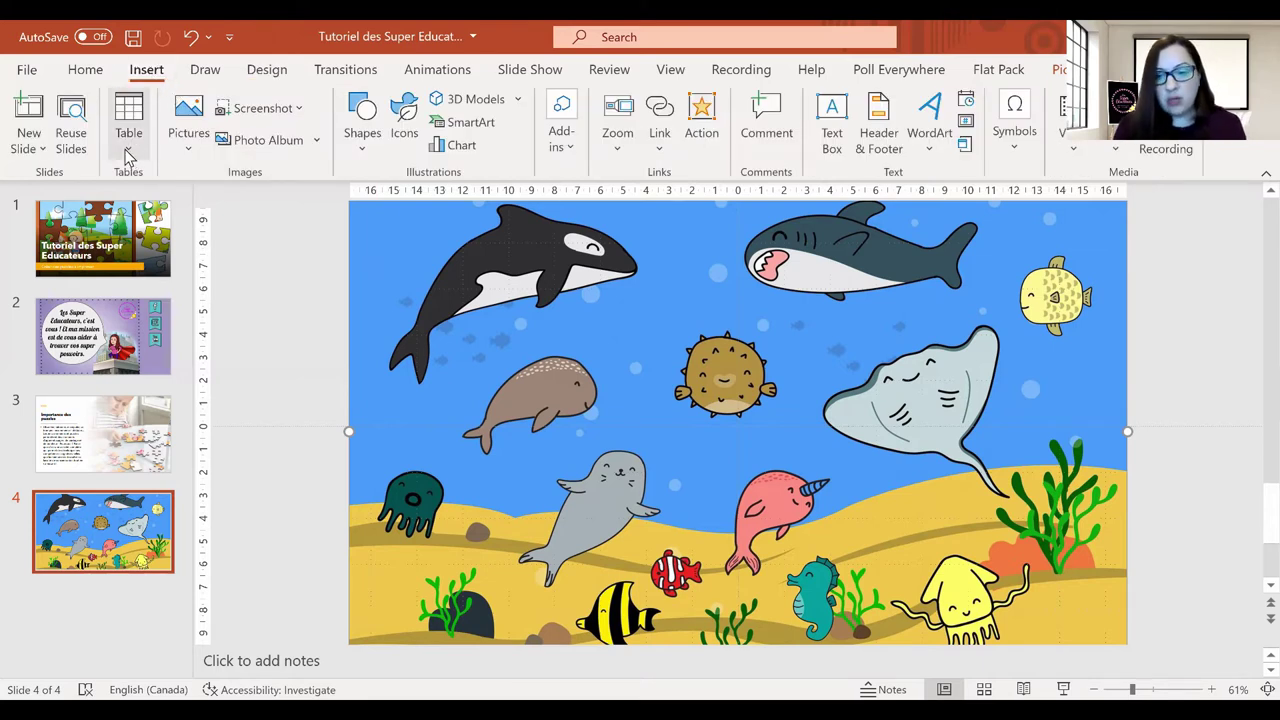
left_click(127, 154)
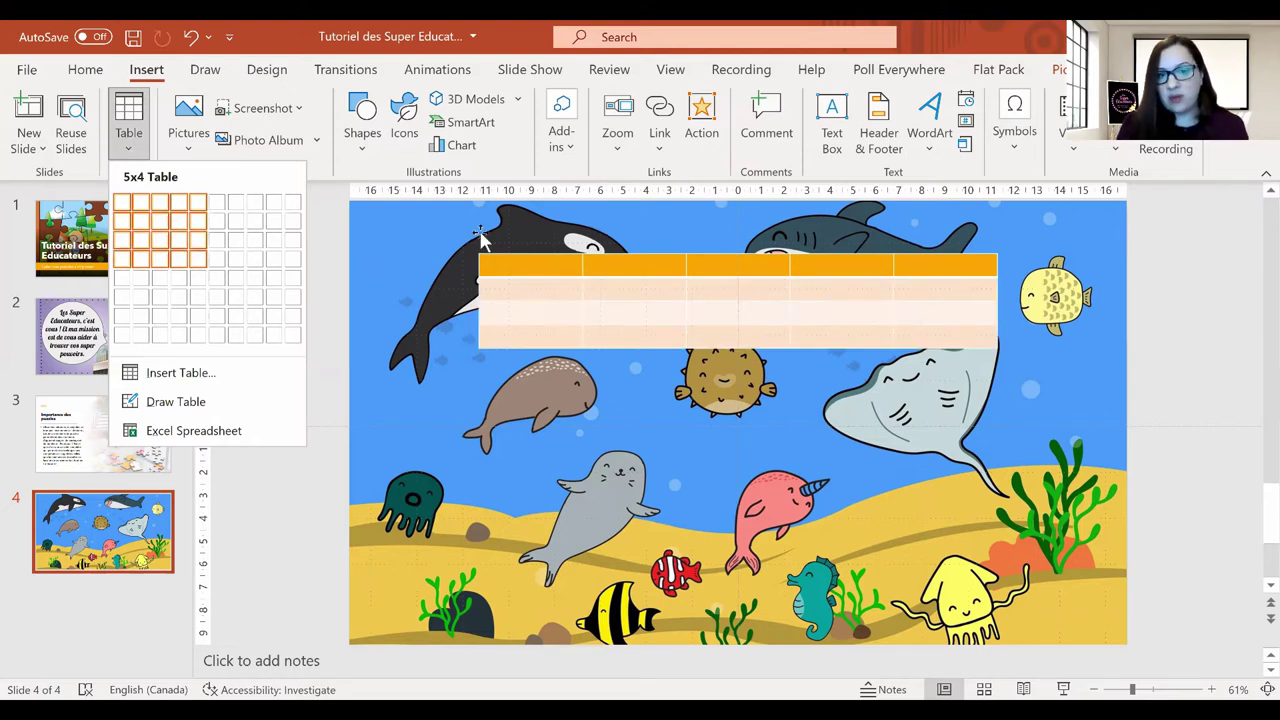
left_click(199, 263)
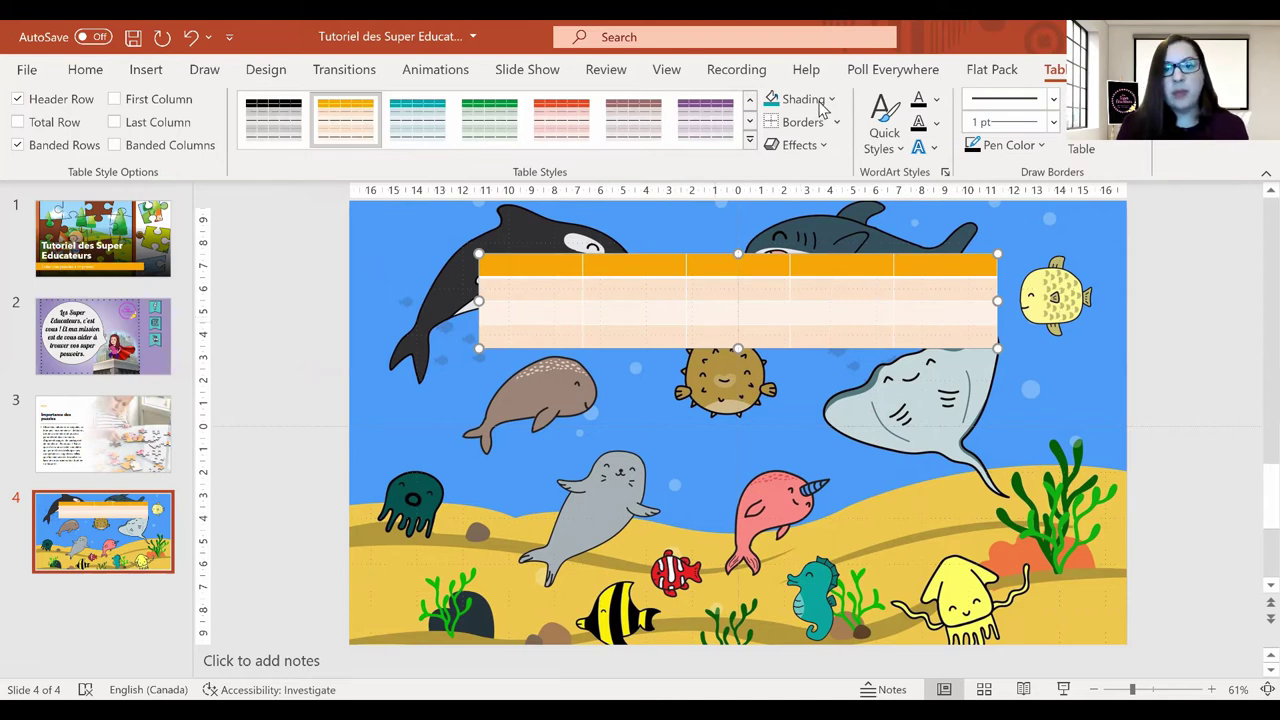
Step: Apply the plain transparent Table Grid style to the table
left_click(750, 105)
left_click(750, 105)
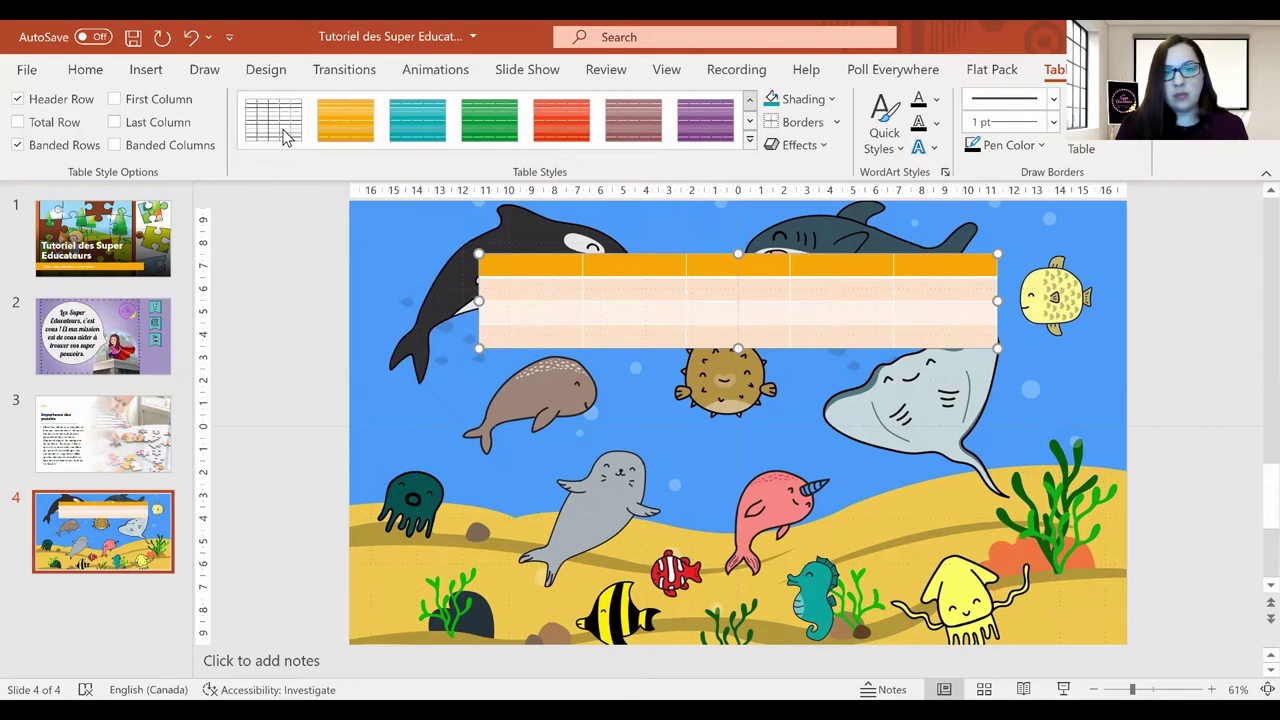
left_click(290, 140)
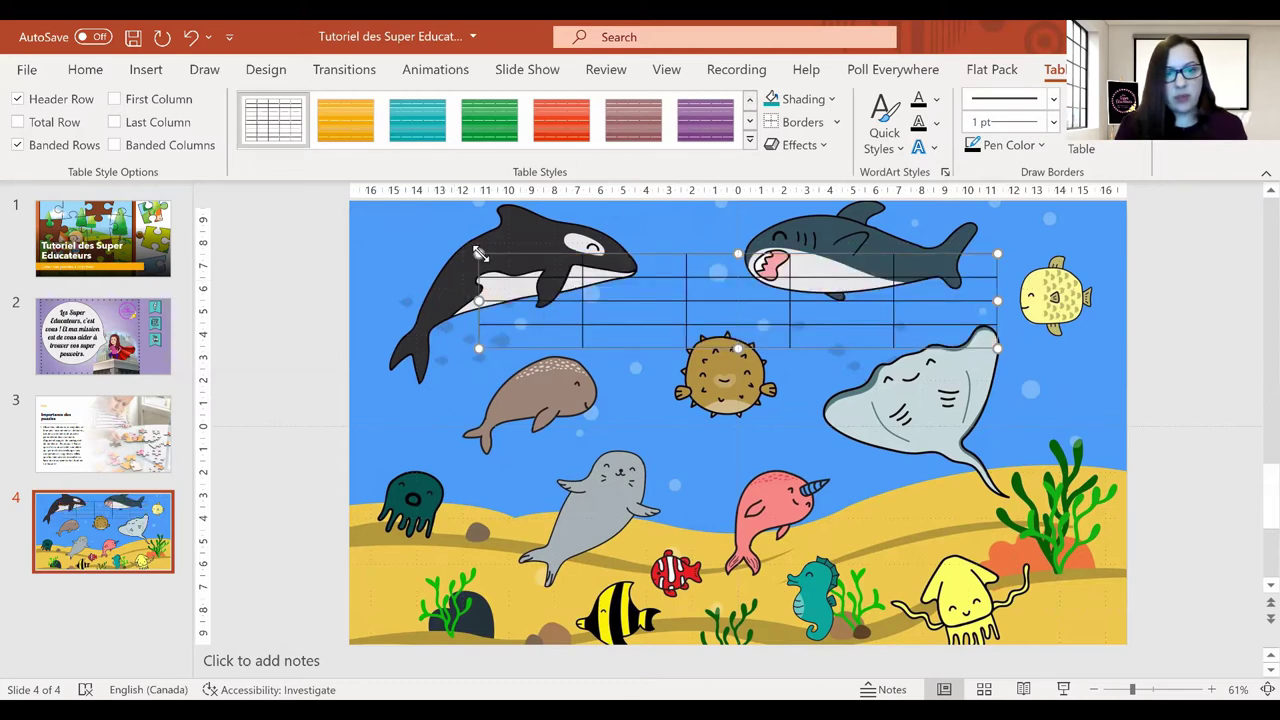
Step: Drag the table's corners to the slide's top-left and bottom-right corners
key("ctrl+a")
left_click_drag(372, 218, 350, 202)
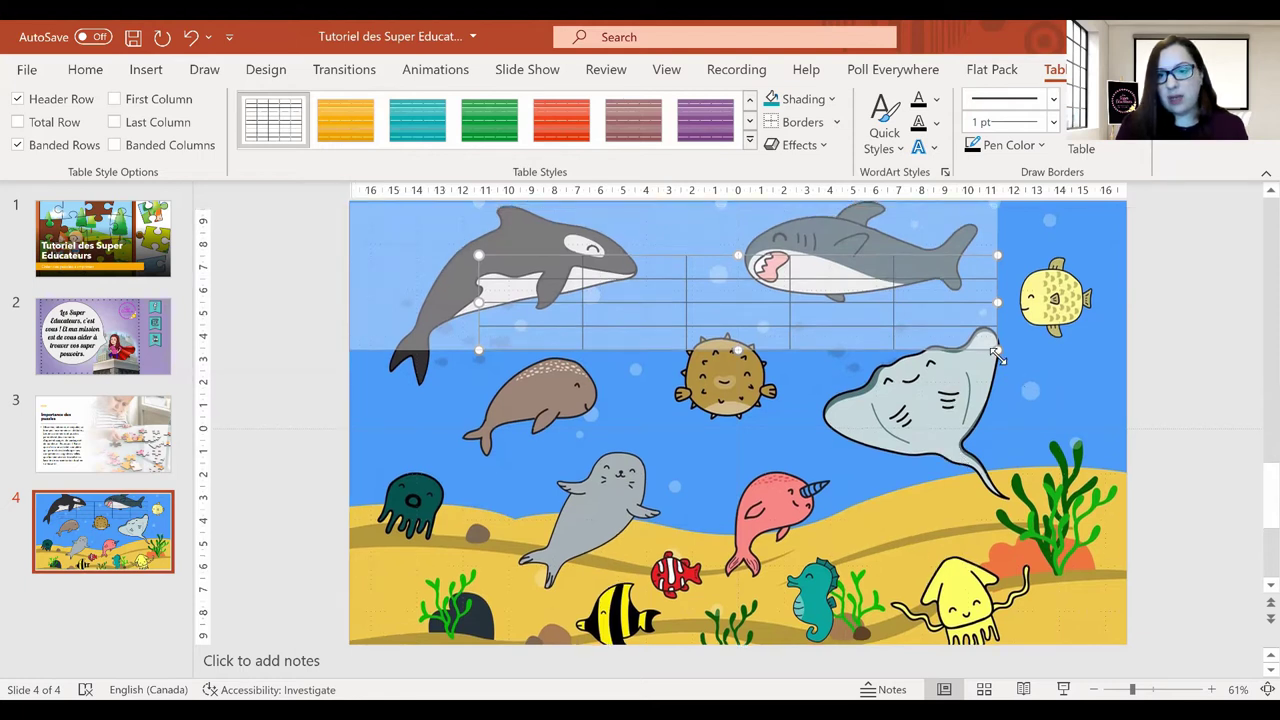
left_click_drag(997, 355, 1042, 470)
left_click_drag(997, 355, 1127, 641)
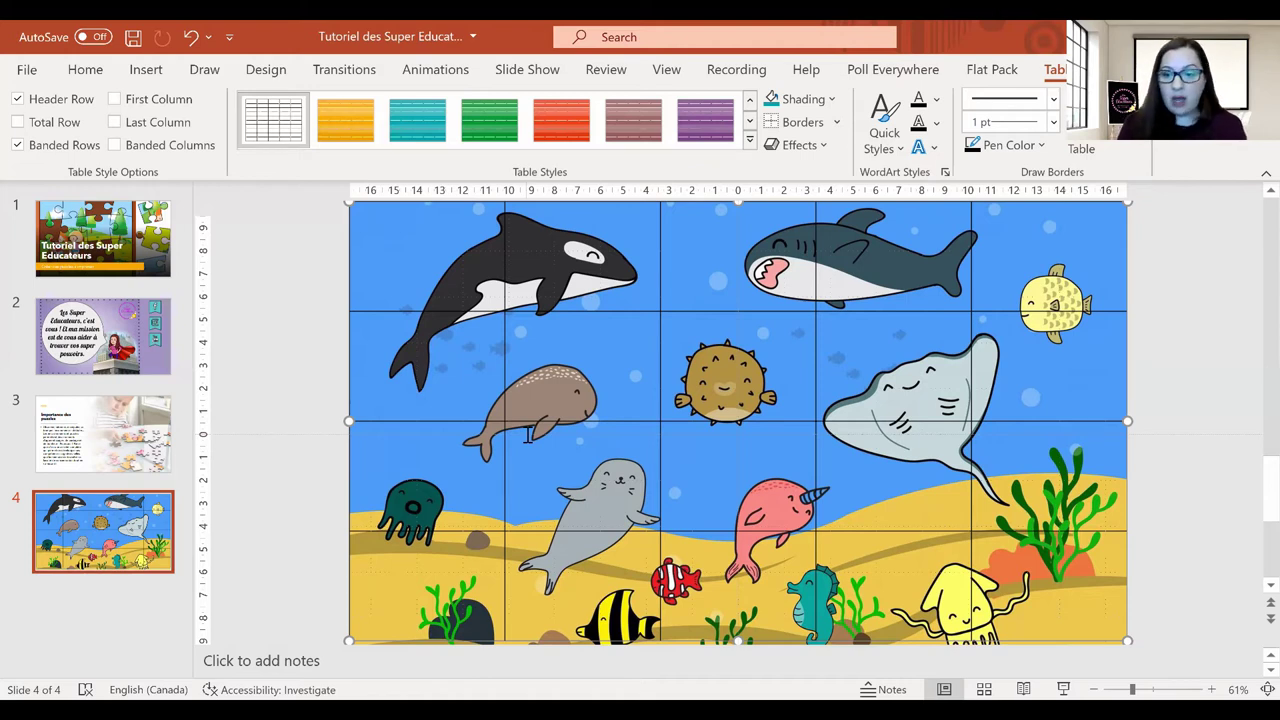
Step: Duplicate the sea-animals slide 4 to create slide 5
left_click(110, 530)
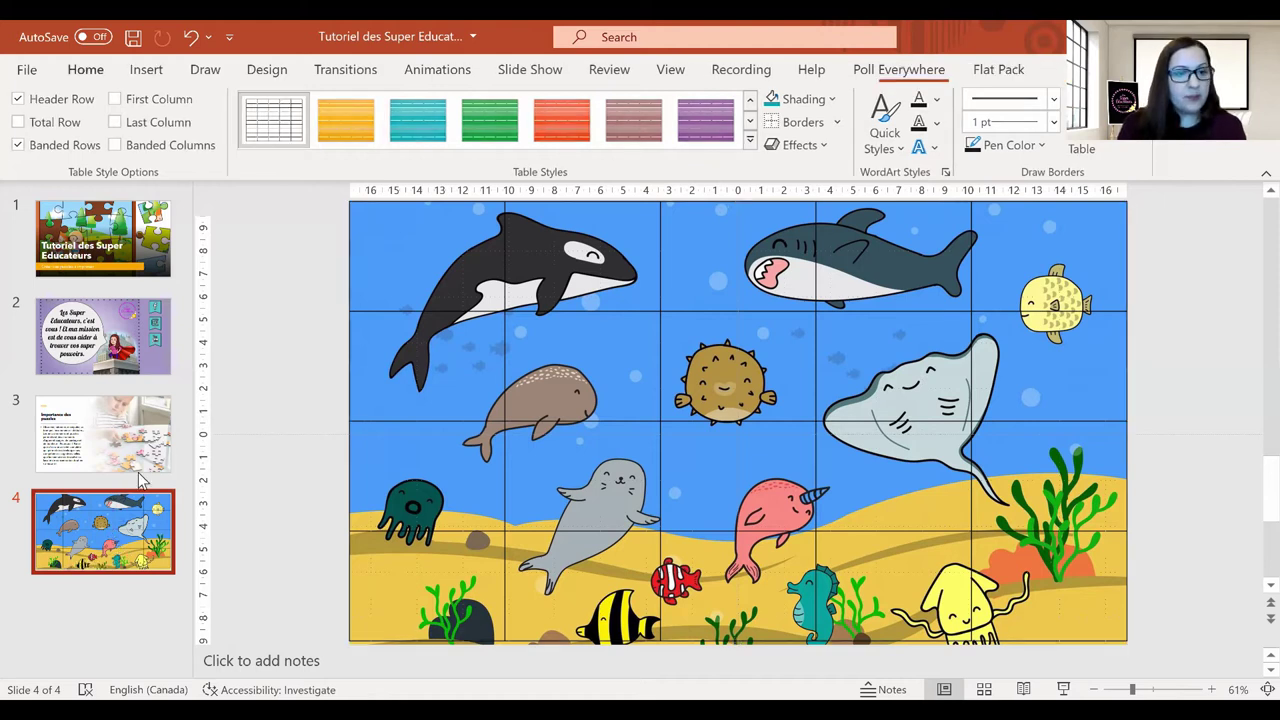
right_click(111, 524)
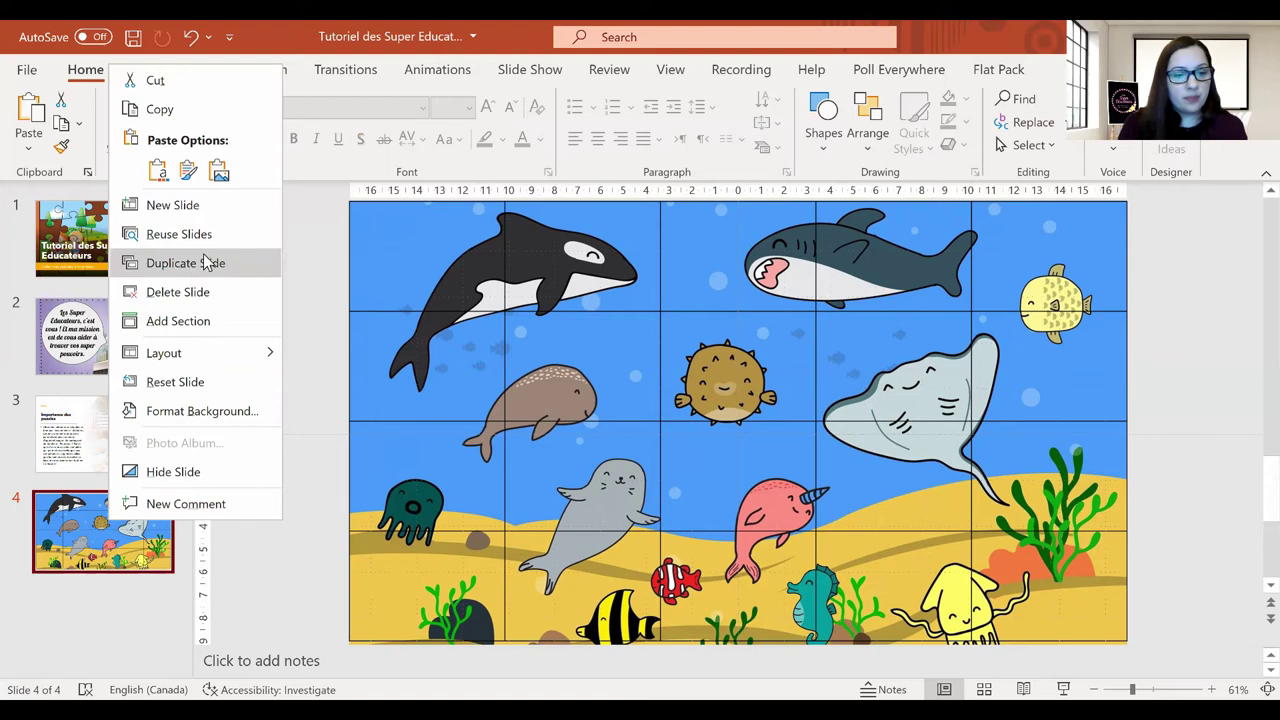
left_click(209, 263)
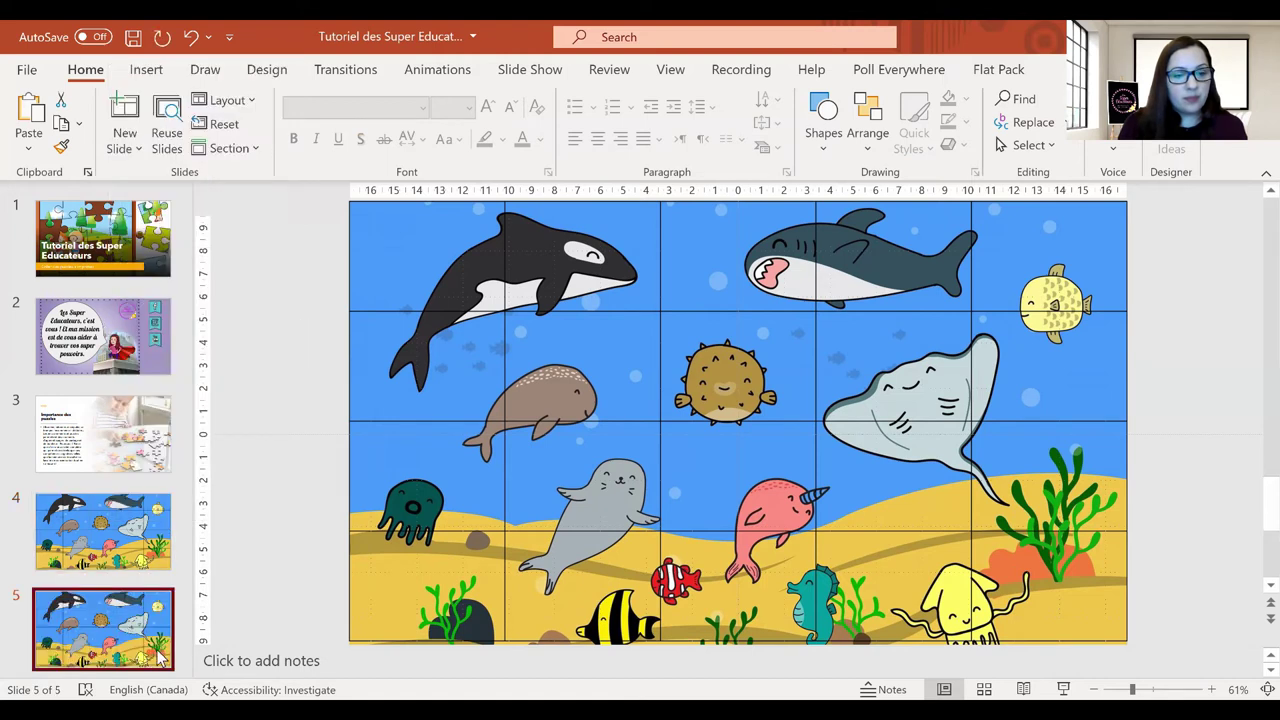
Step: Delete the grid table from slide 5, leaving only the picture
left_click(621, 402)
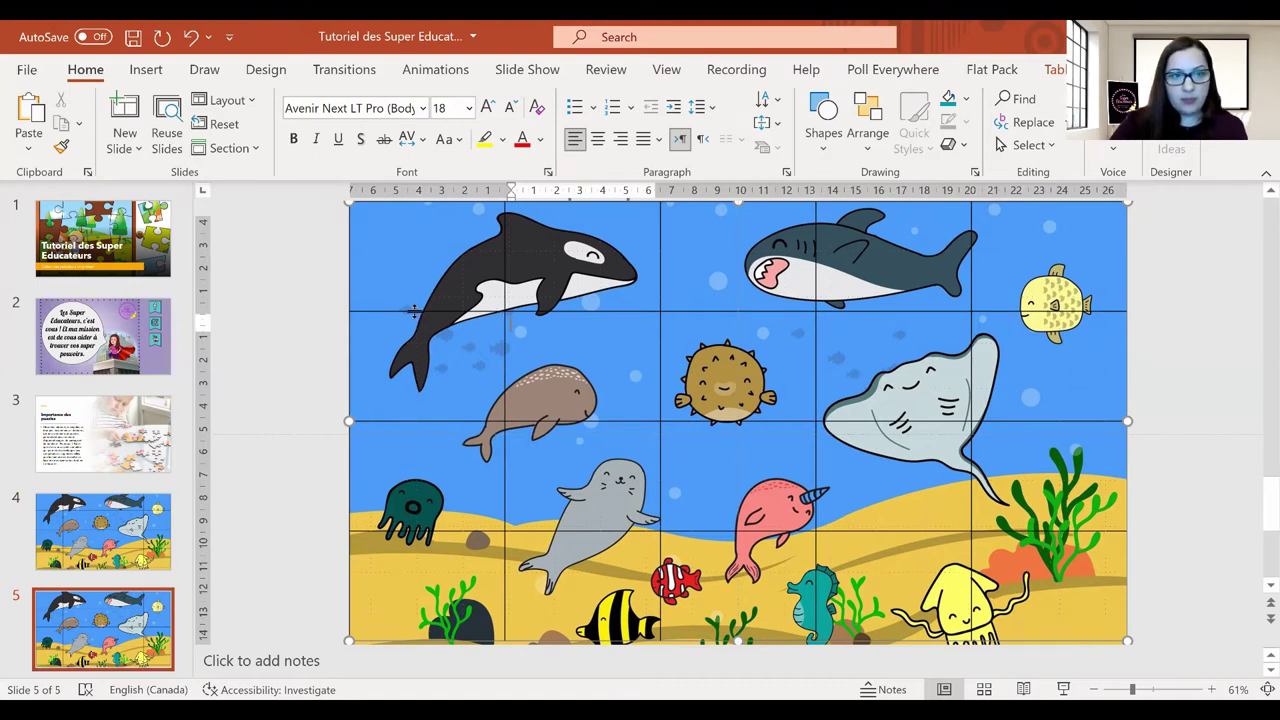
left_click(348, 222)
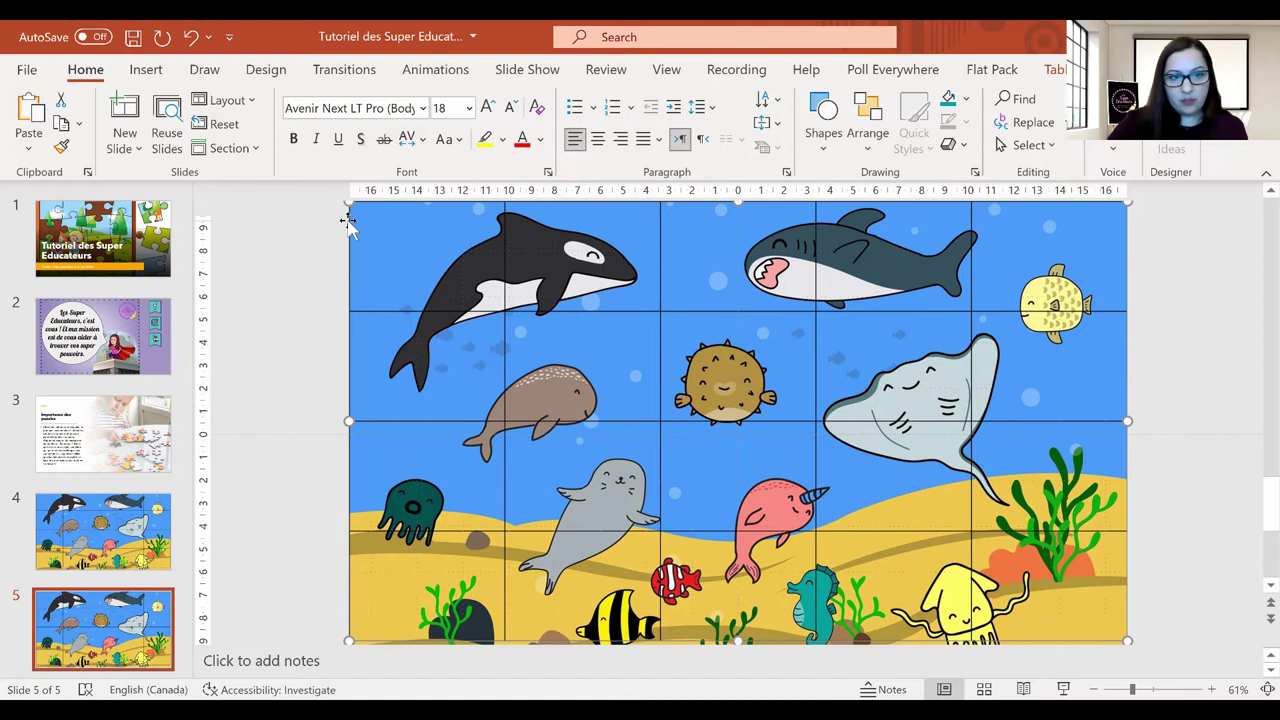
key("Delete")
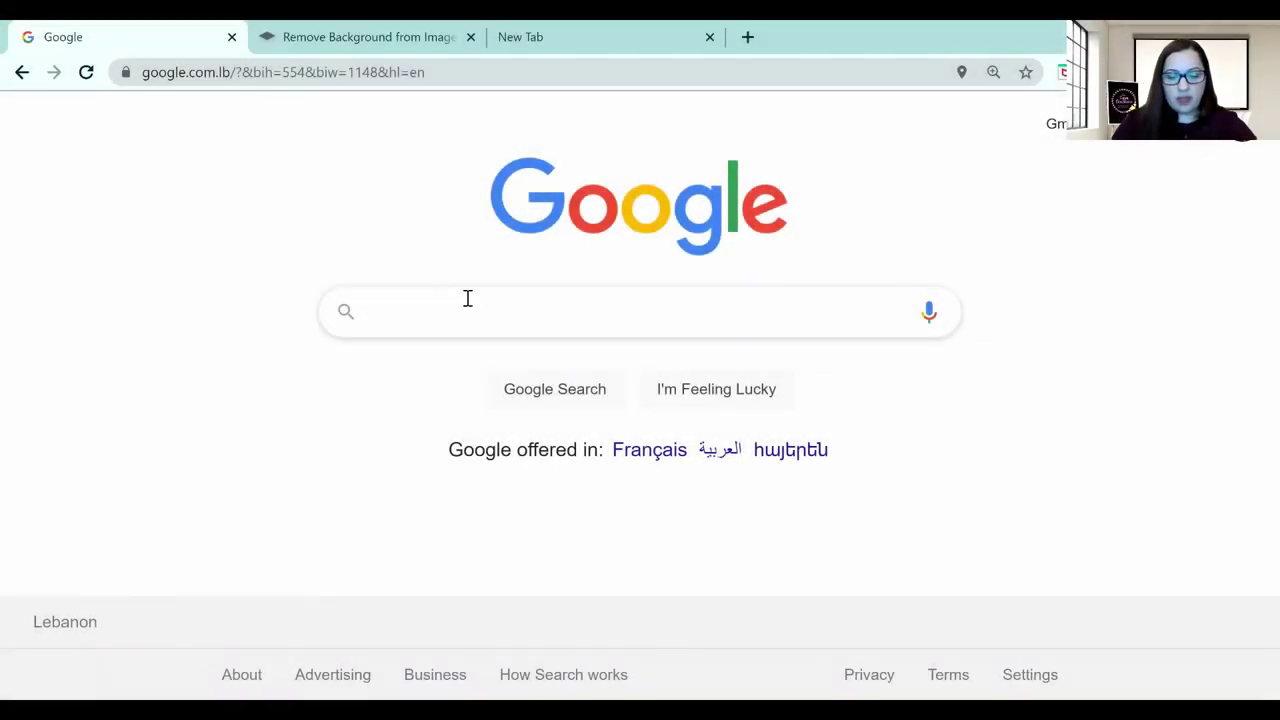
Step: Search Google Images for 'puzzle', narrow to the 'piece' refinement, and browse the outlines
type("puz")
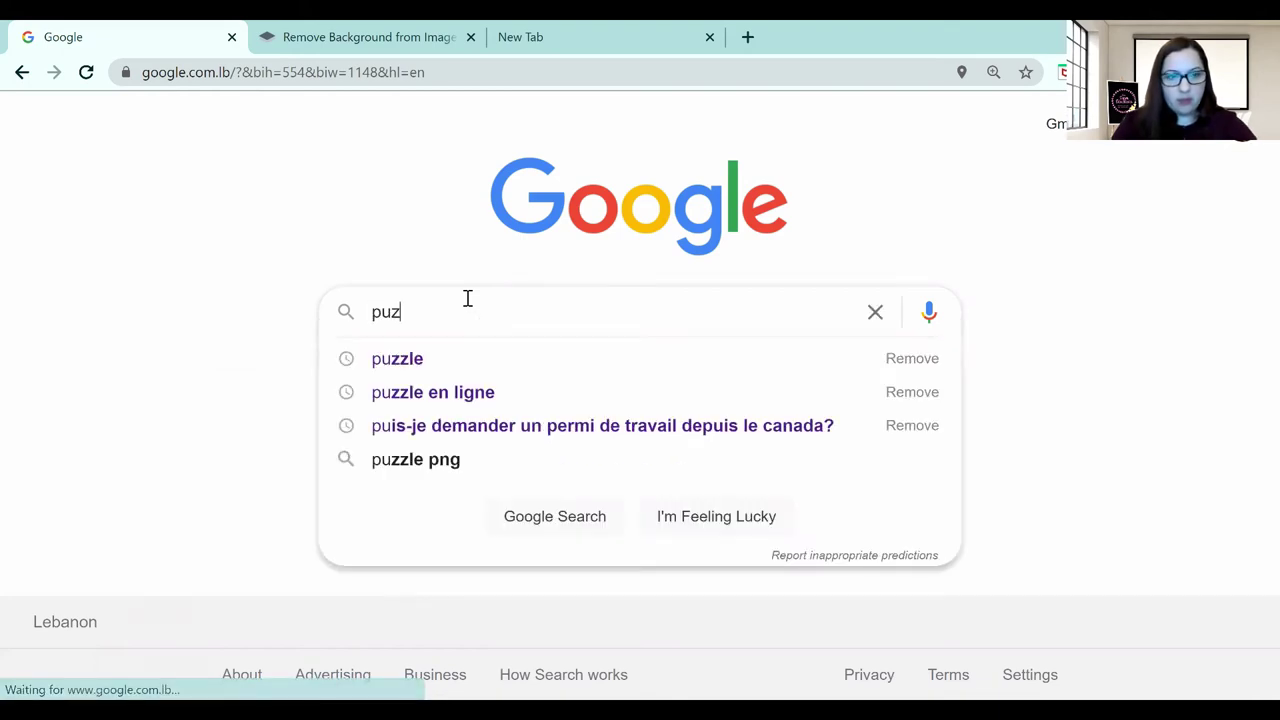
type("zle")
key("Return")
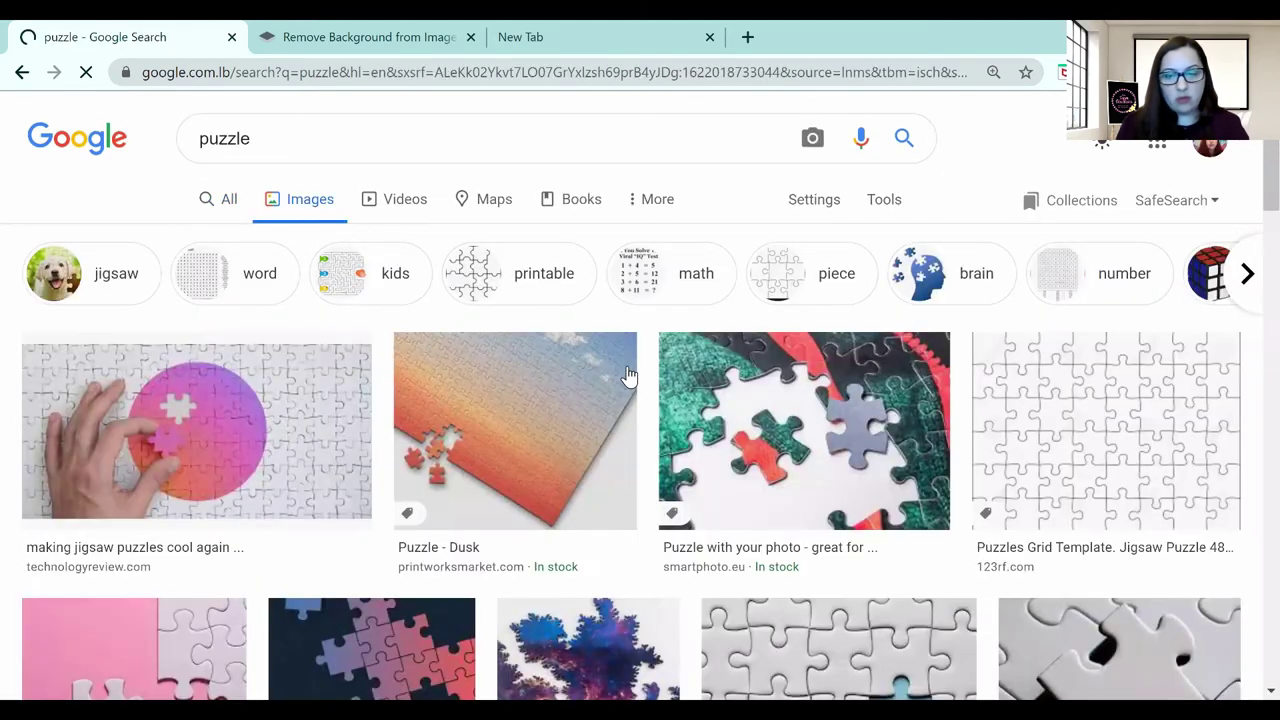
left_click(837, 276)
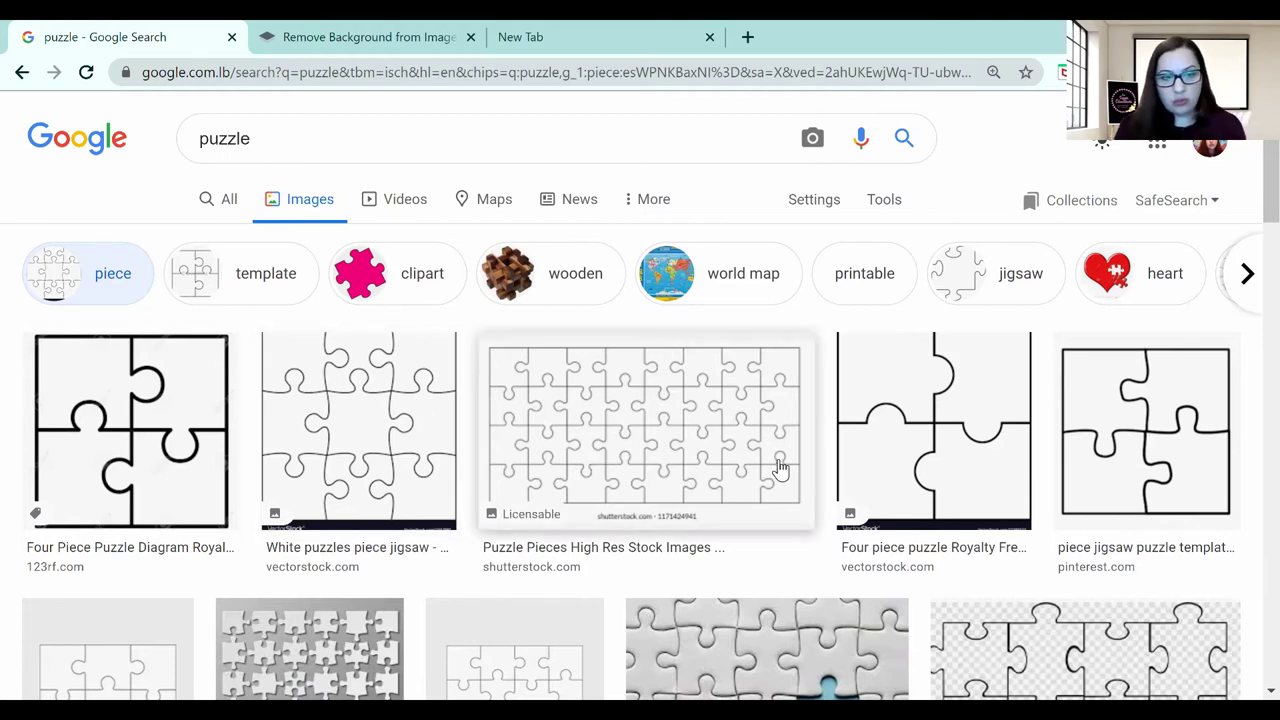
scroll(1250, 222, "down", 1)
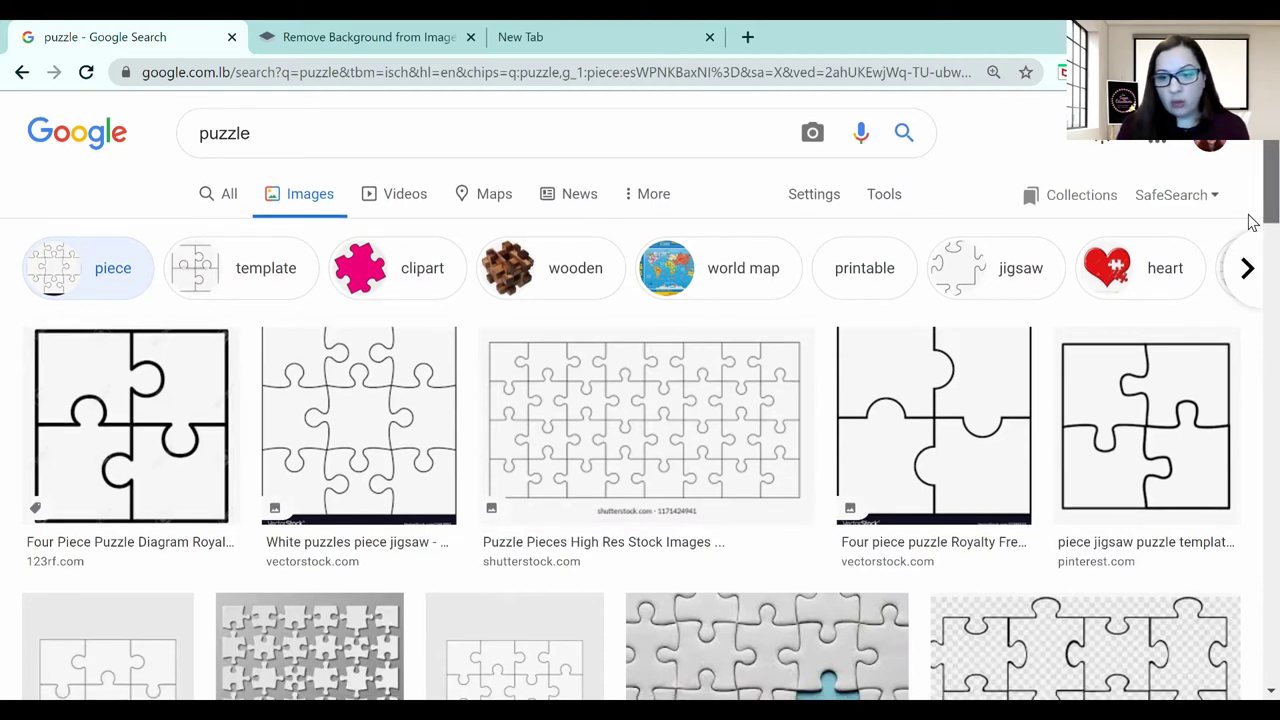
scroll(1250, 245, "down", 3)
mouse_move(1250, 270)
left_mouse_down()
mouse_move(1250, 295)
mouse_move(1252, 283)
left_mouse_up()
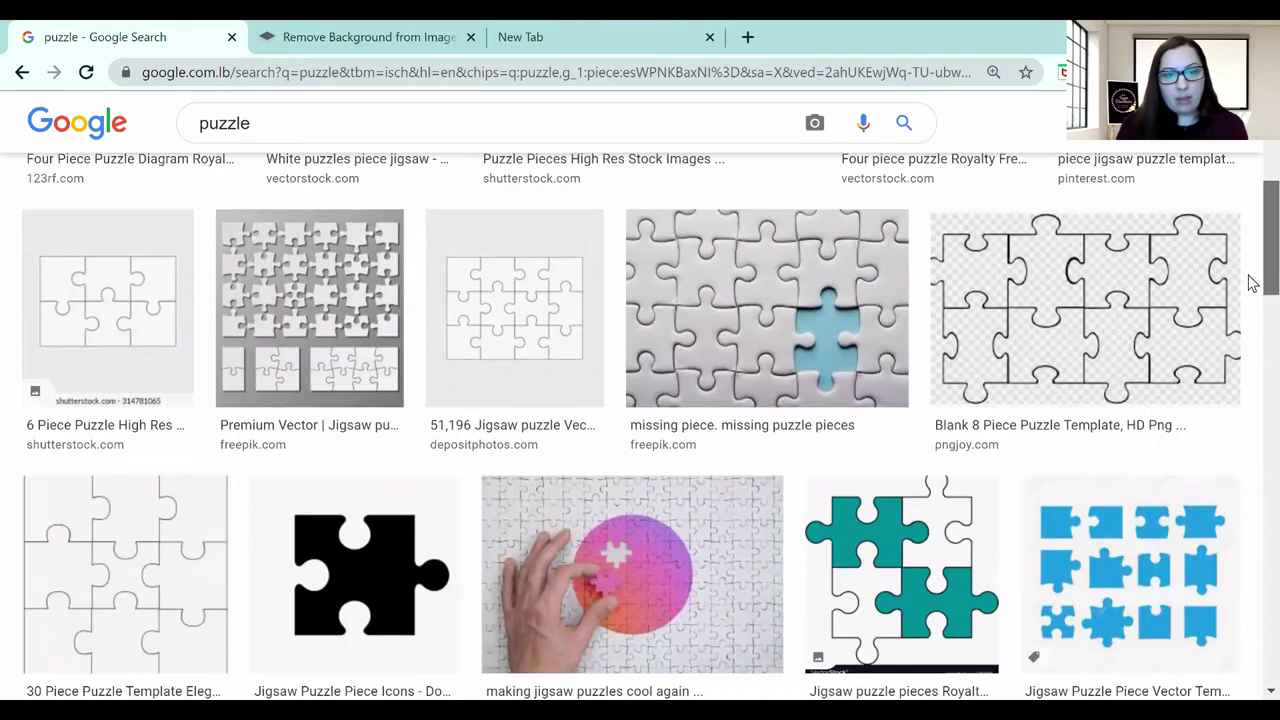
scroll(557, 363, "up", 1)
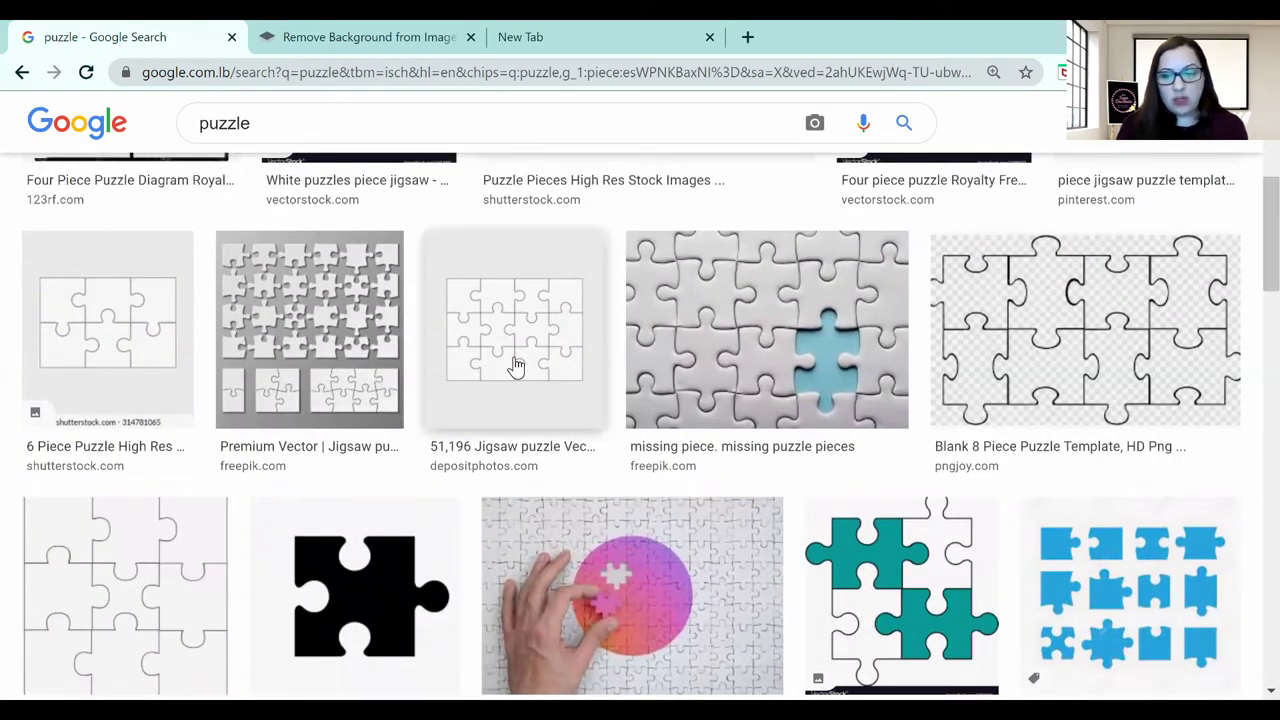
Step: Remove the trial white-backed puzzle paste from slide 5 and preview the blank jigsaw template
left_click(515, 366)
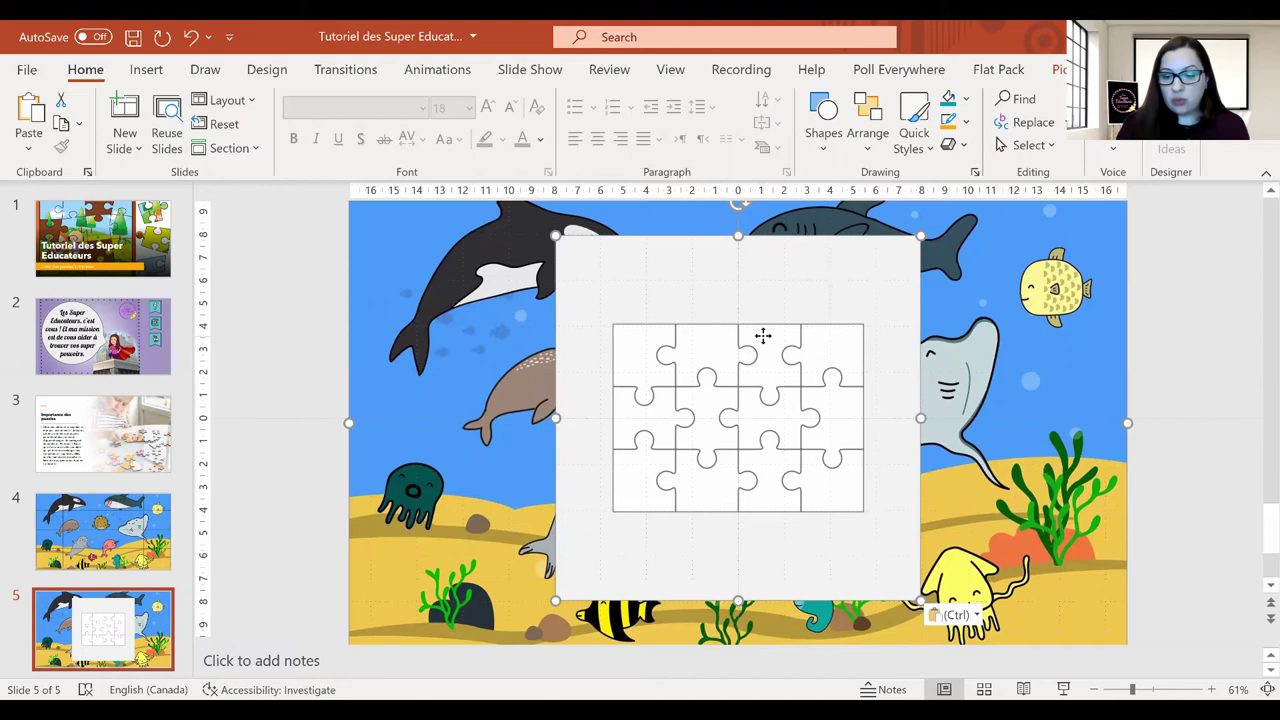
key("Delete")
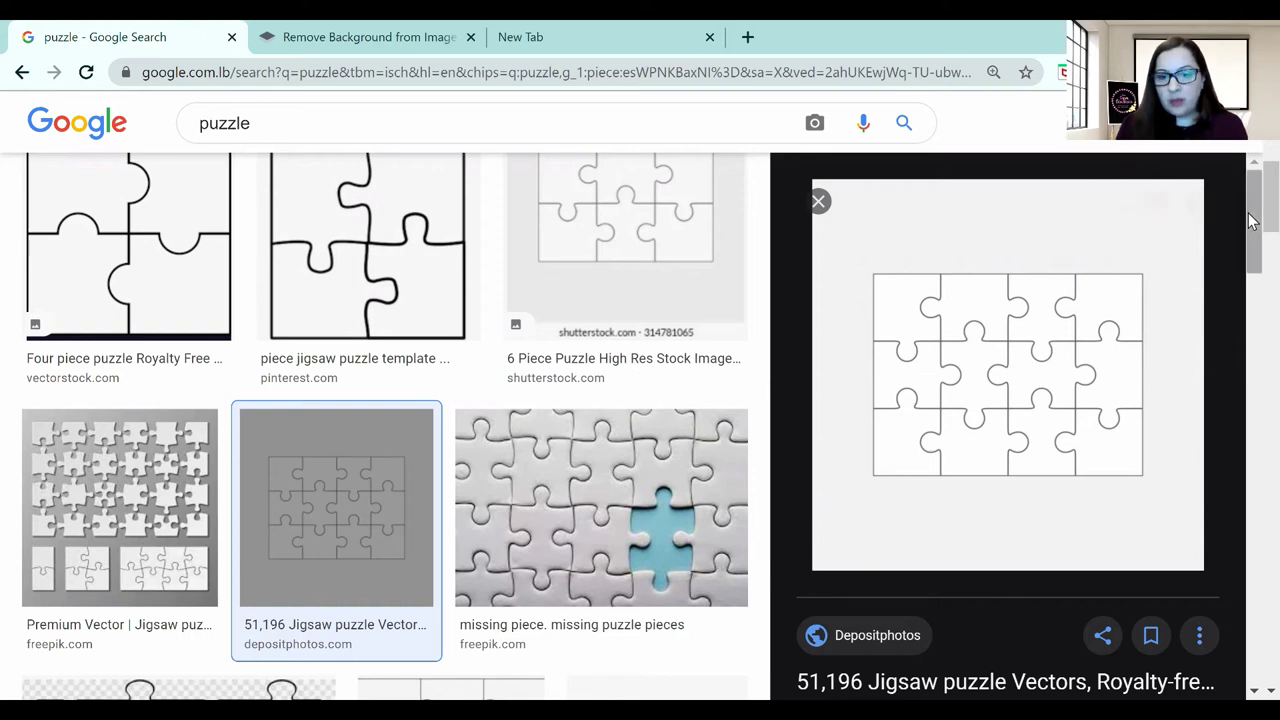
Step: Copy the blank jigsaw template's image address from Google Images and switch to remove.bg
left_click_drag(1250, 210, 1250, 248)
scroll(1248, 248, "up", 1)
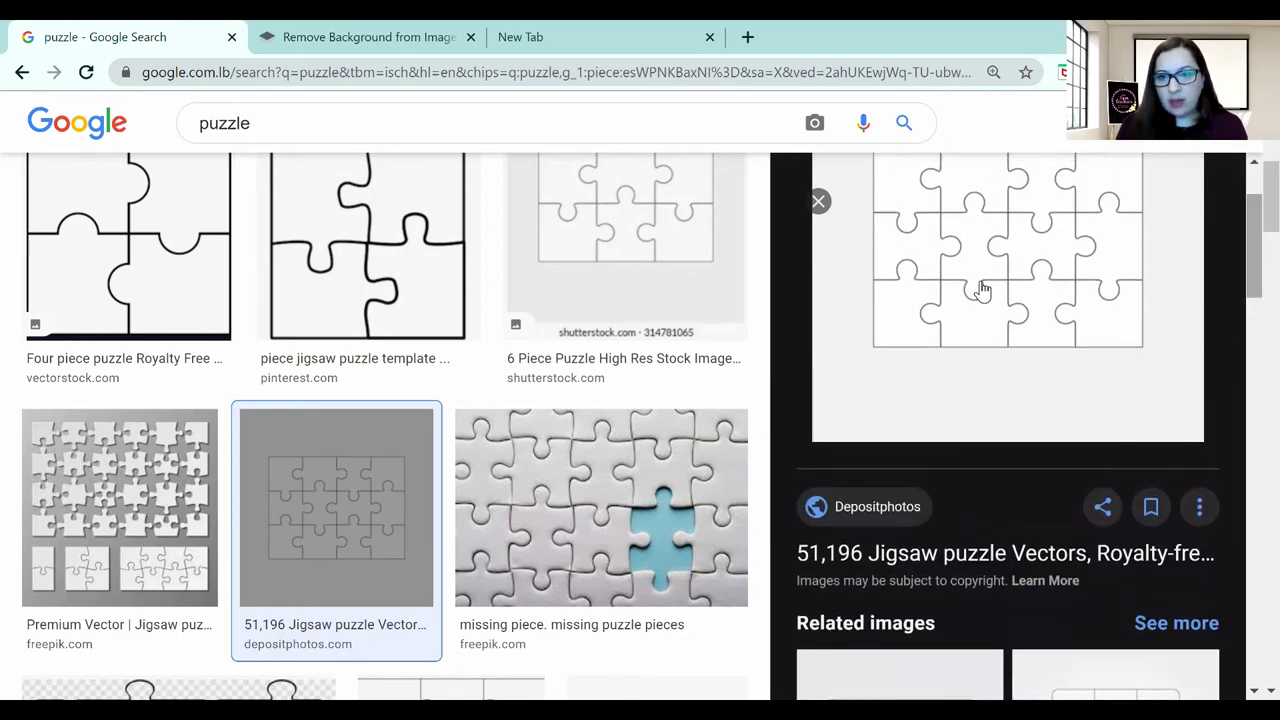
right_click(905, 288)
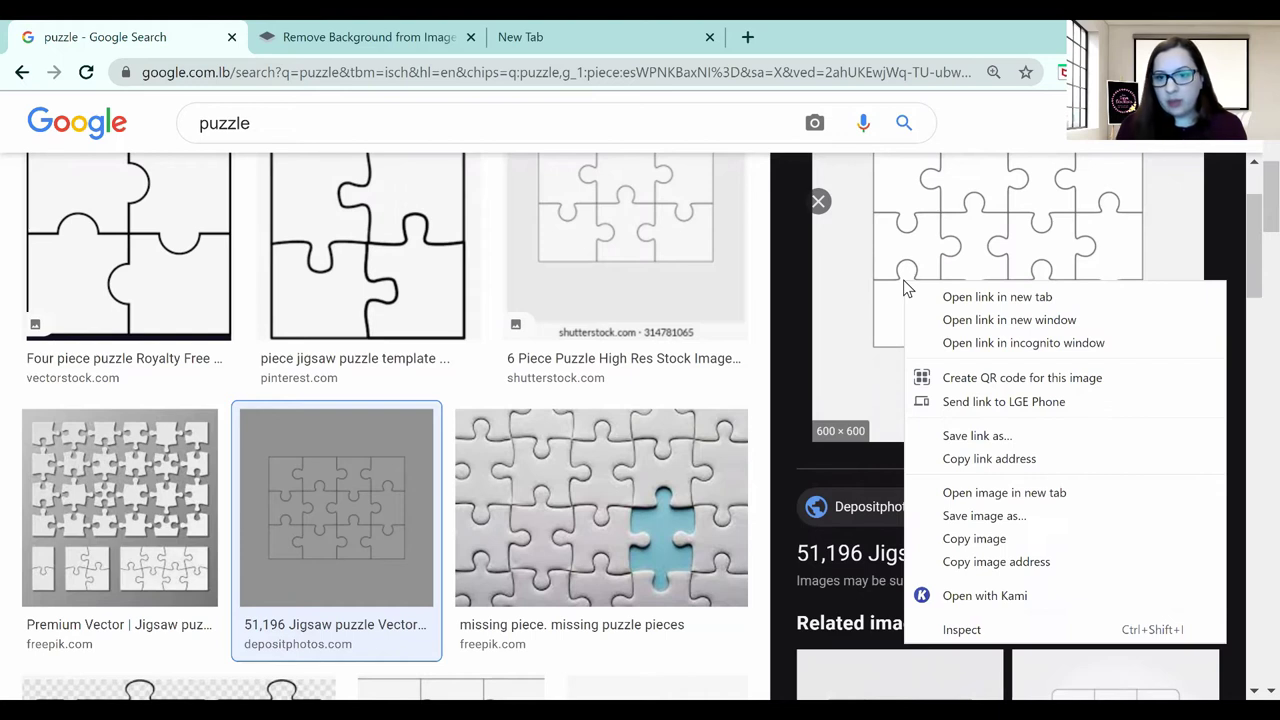
left_click(1027, 561)
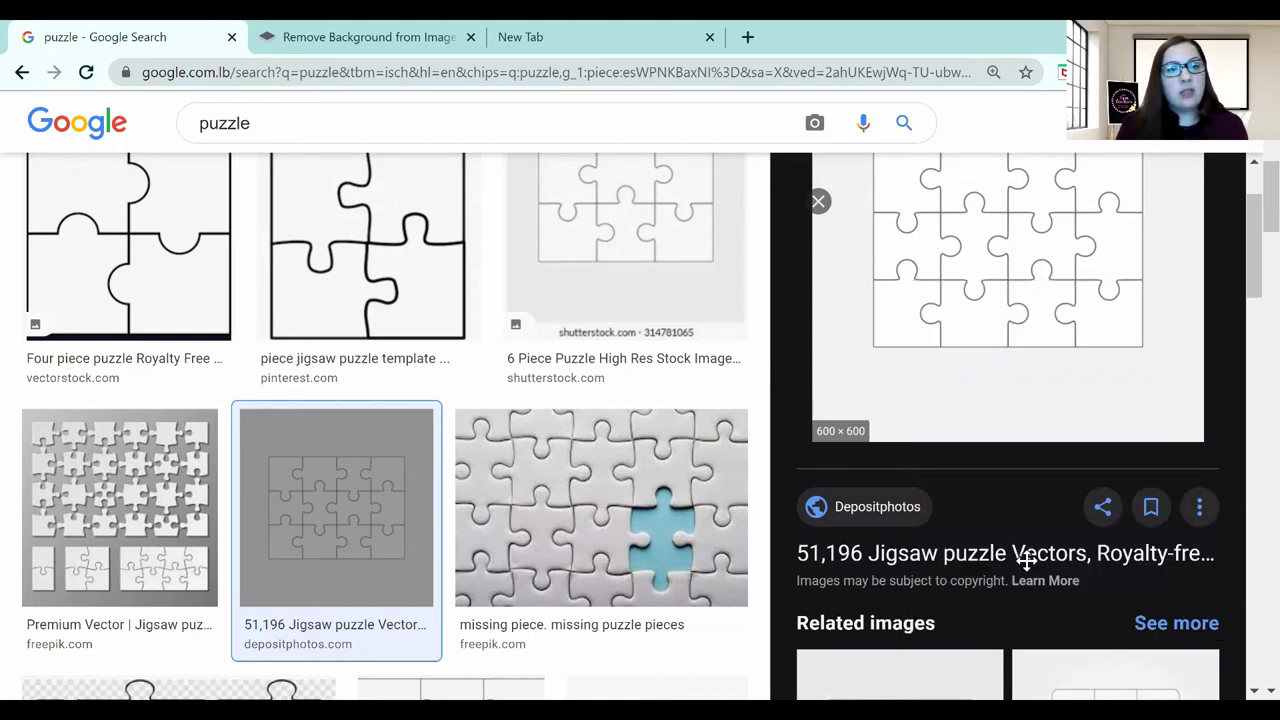
left_click(353, 44)
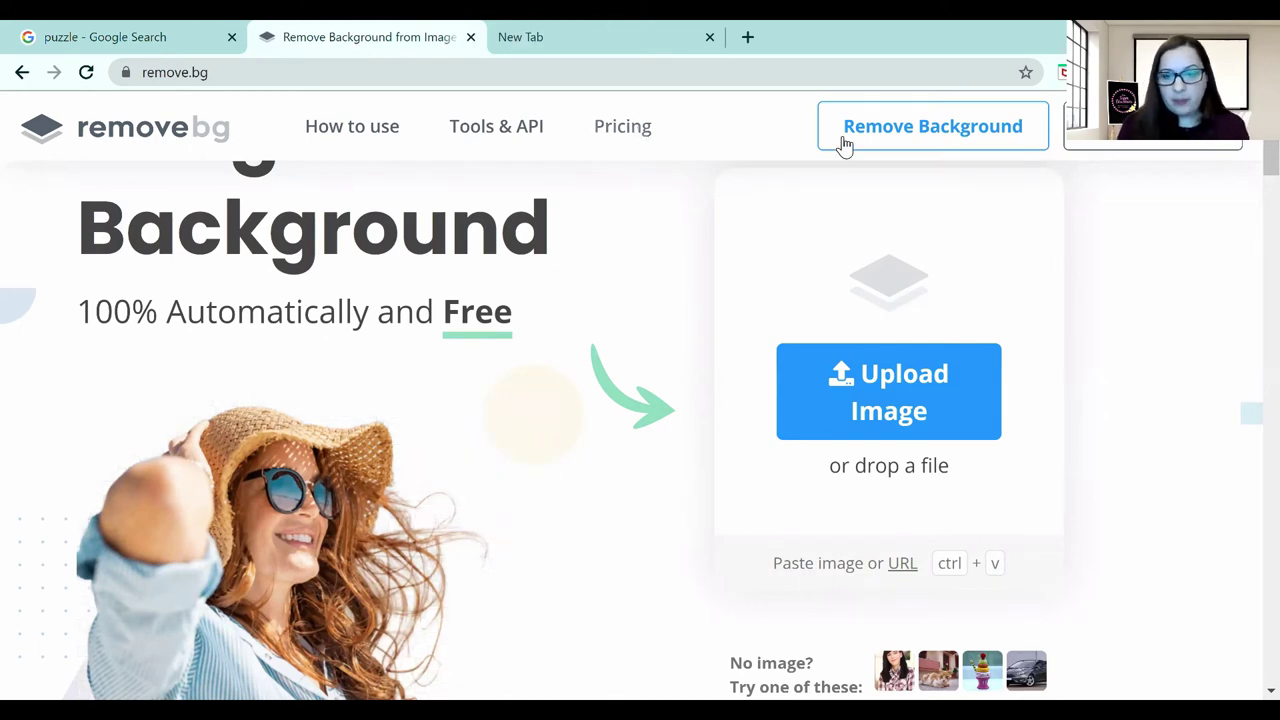
Step: Remove the jigsaw template's background in remove.bg from its URL and download the transparent PNG
left_click(900, 565)
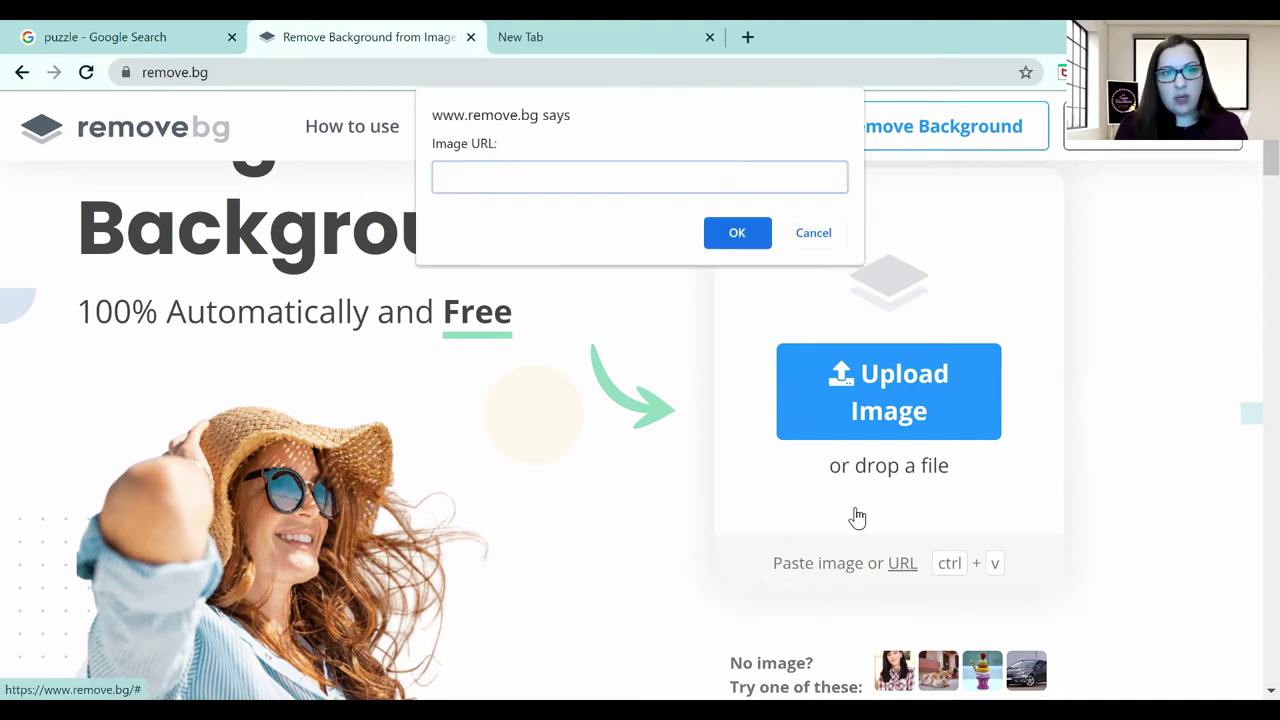
key("ctrl+v")
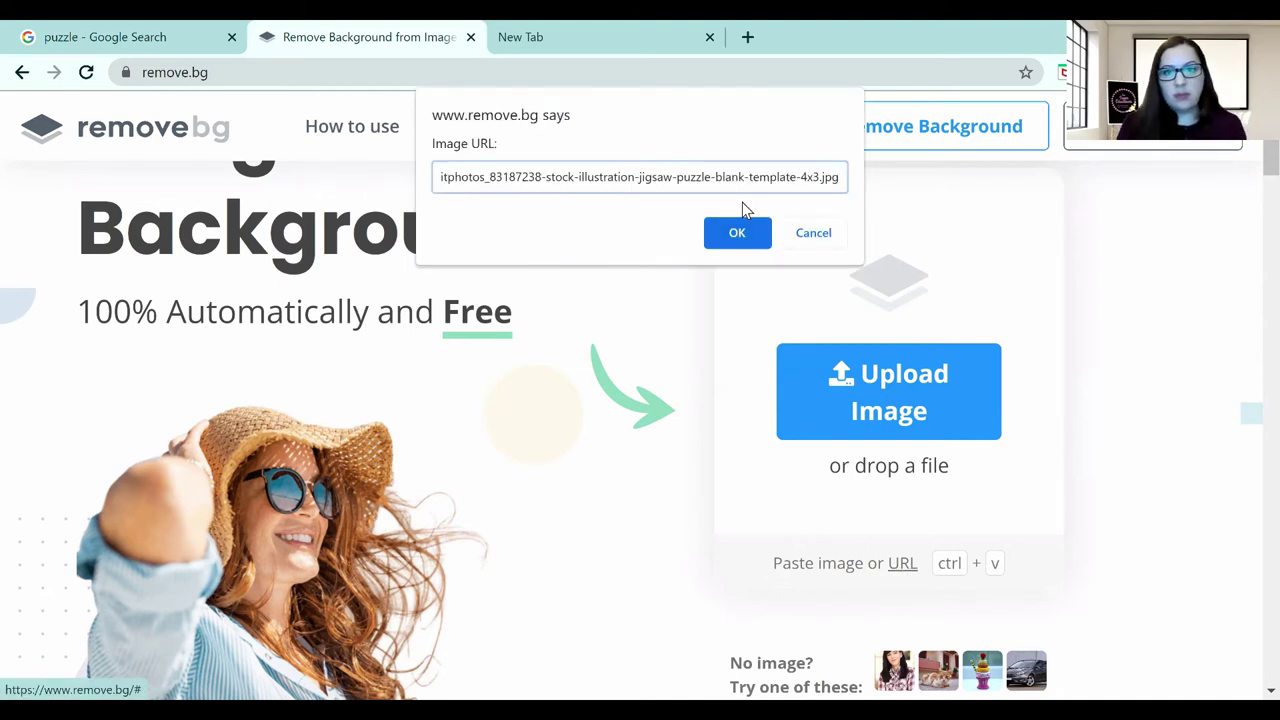
left_click(738, 233)
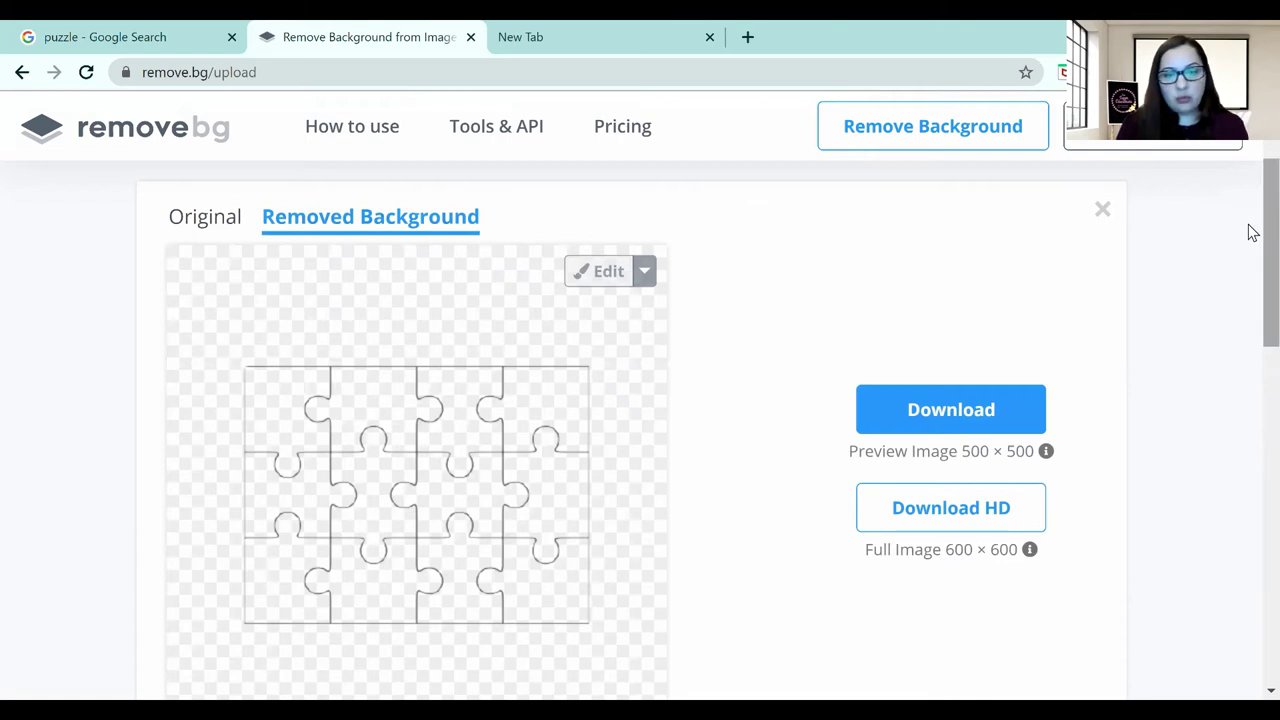
scroll(523, 266, "down", 1)
scroll(604, 410, "down", 1)
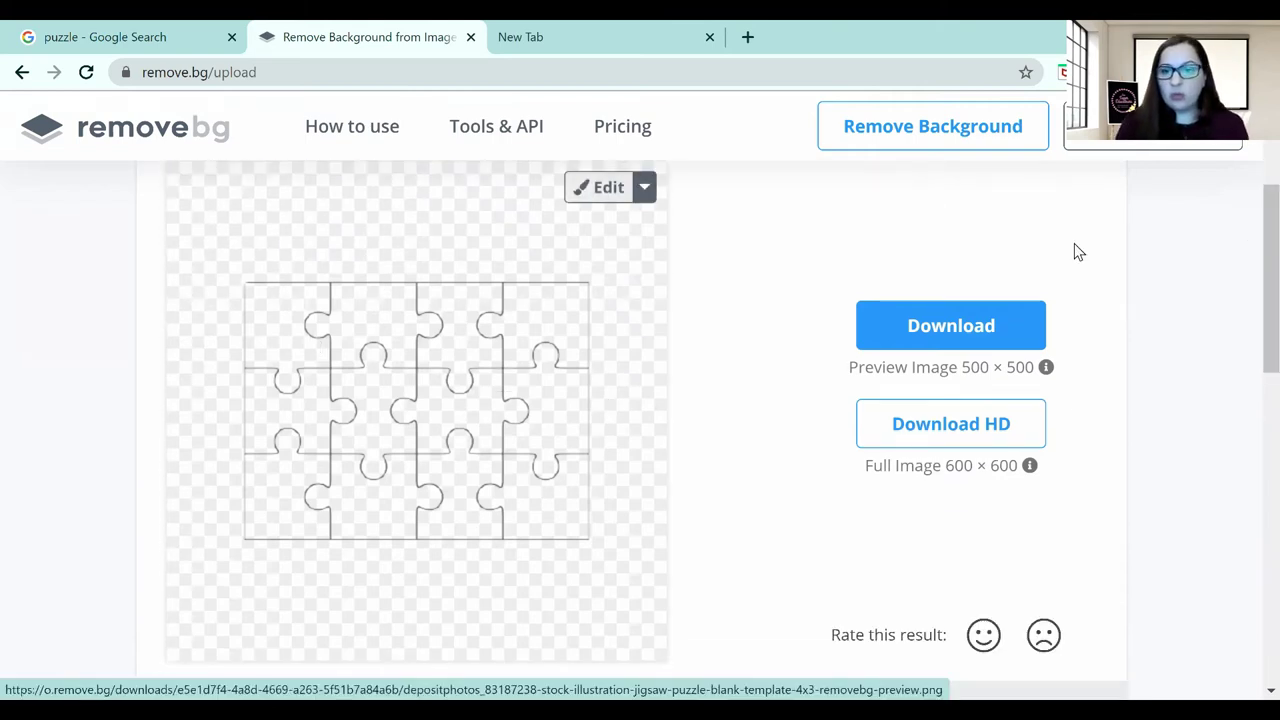
left_click(967, 325)
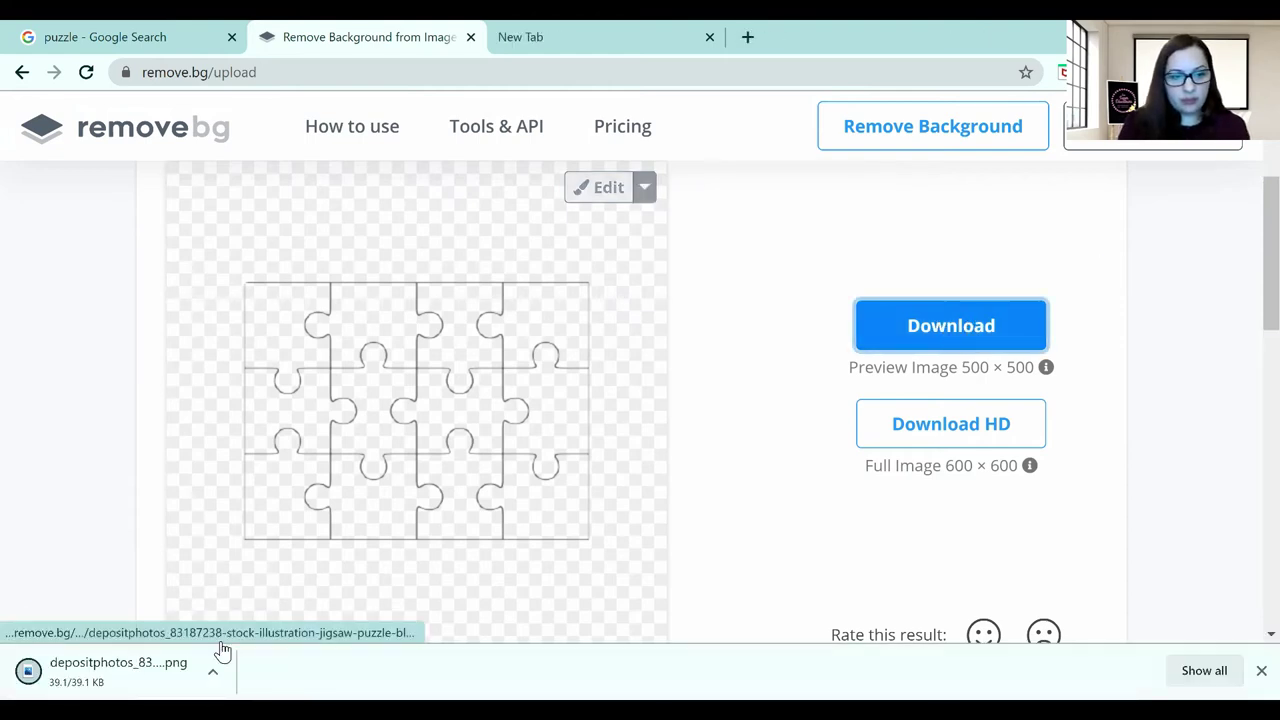
left_click(212, 672)
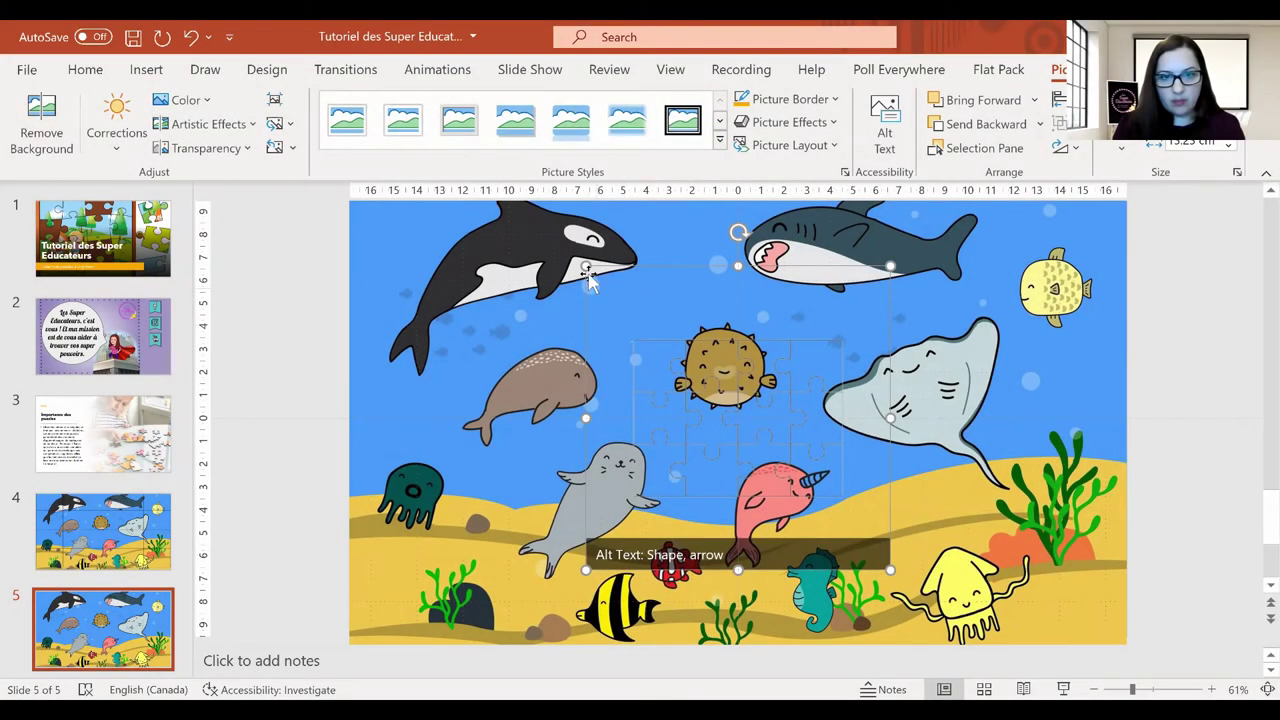
Step: Enlarge the transparent puzzle overlay across slide 5 and move it down over the sea illustration
left_click_drag(586, 262, 410, 286)
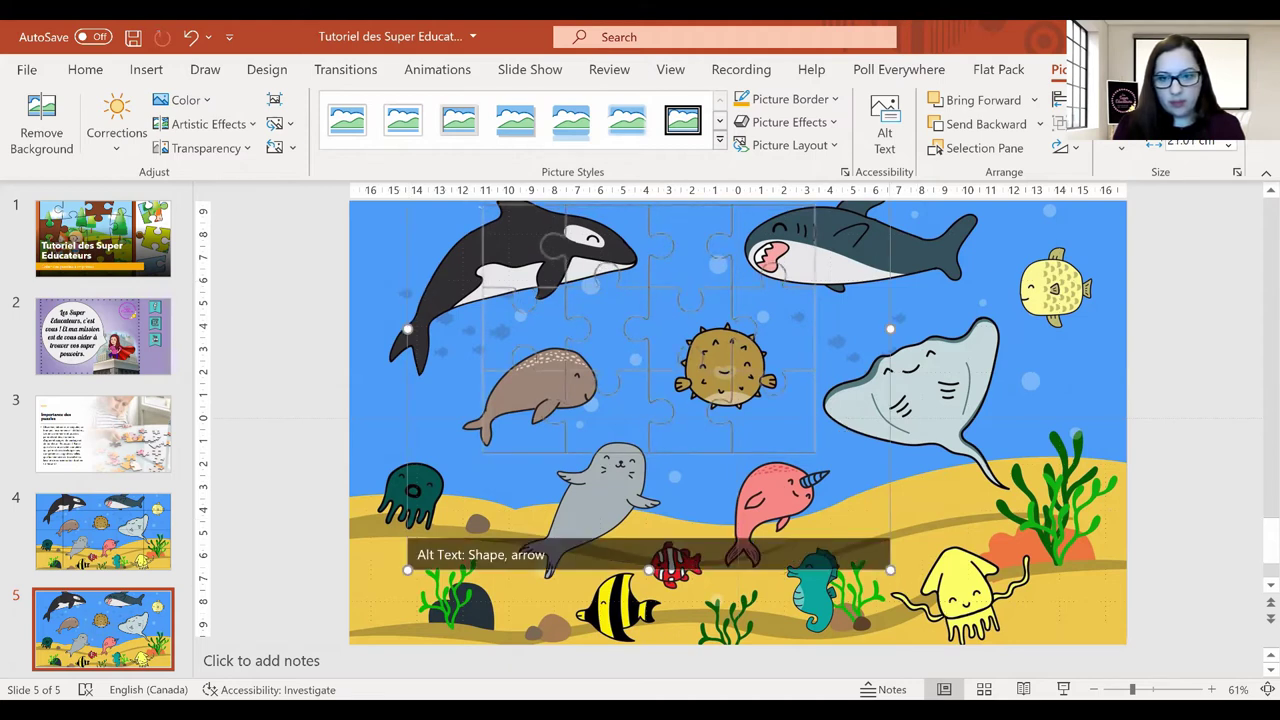
mouse_move(890, 570)
left_mouse_down()
mouse_move(1030, 646)
mouse_move(963, 497)
left_mouse_up()
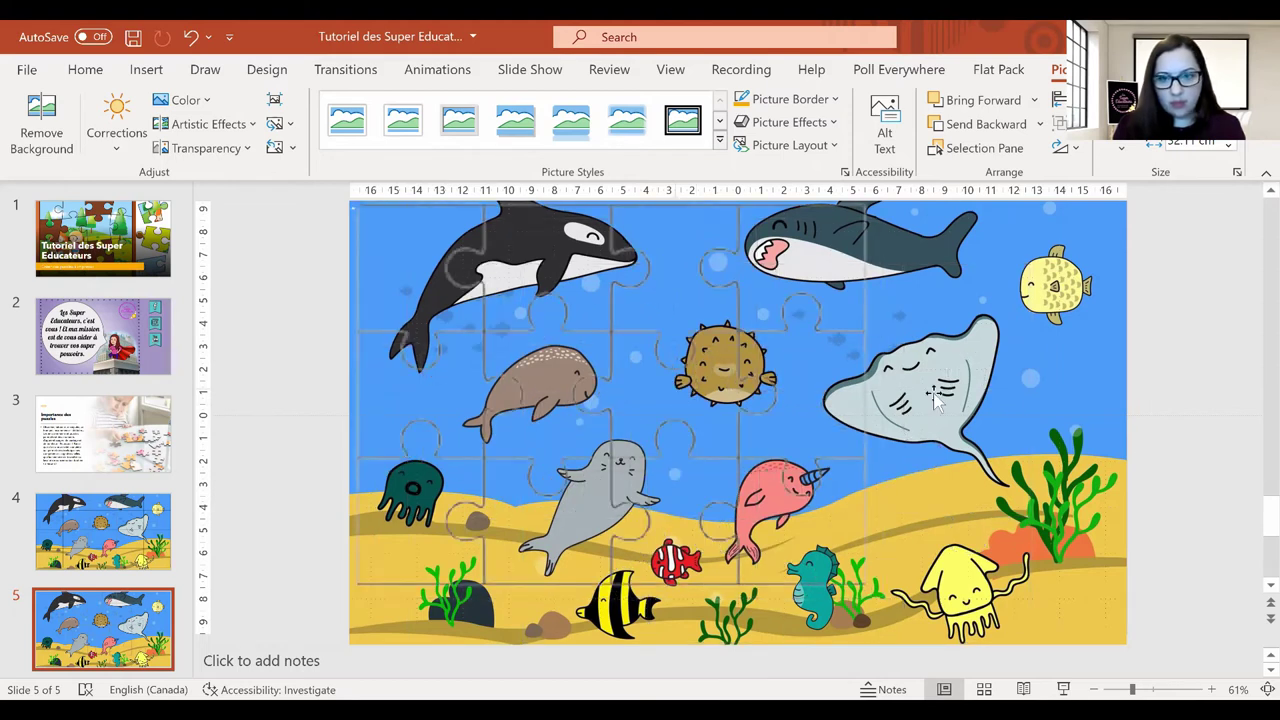
left_click(980, 395)
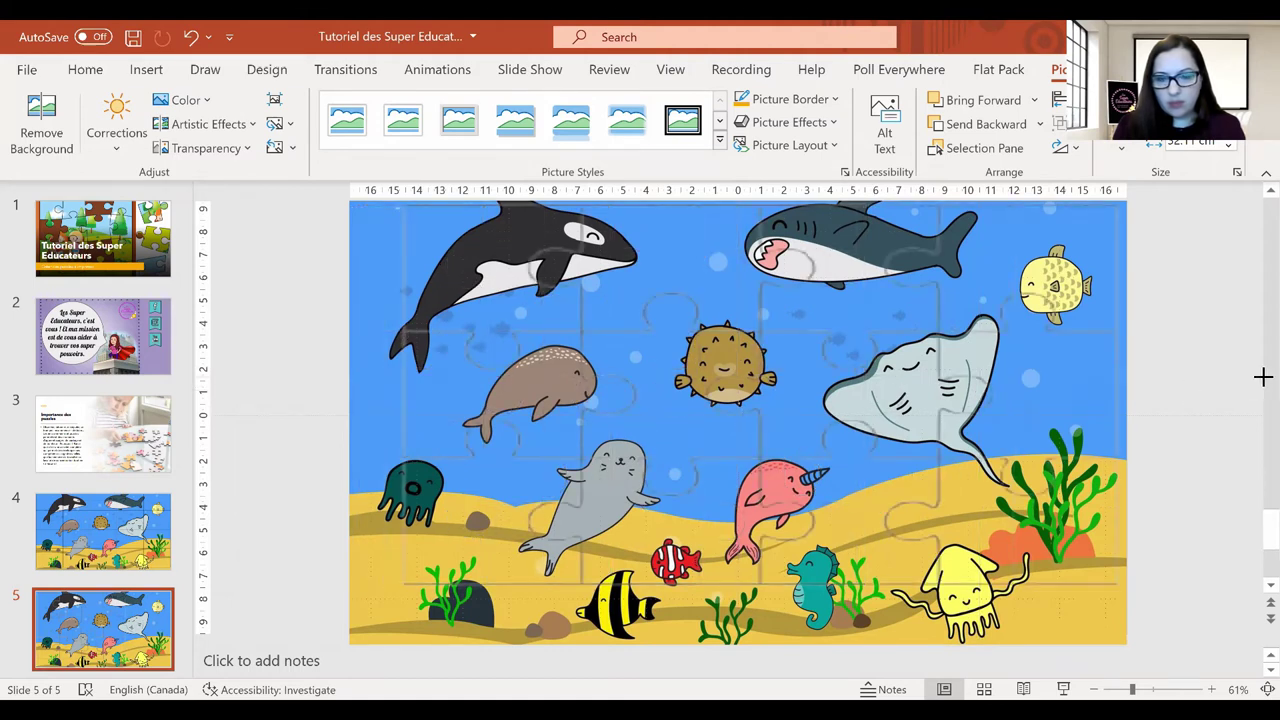
left_click_drag(1262, 376, 1262, 376)
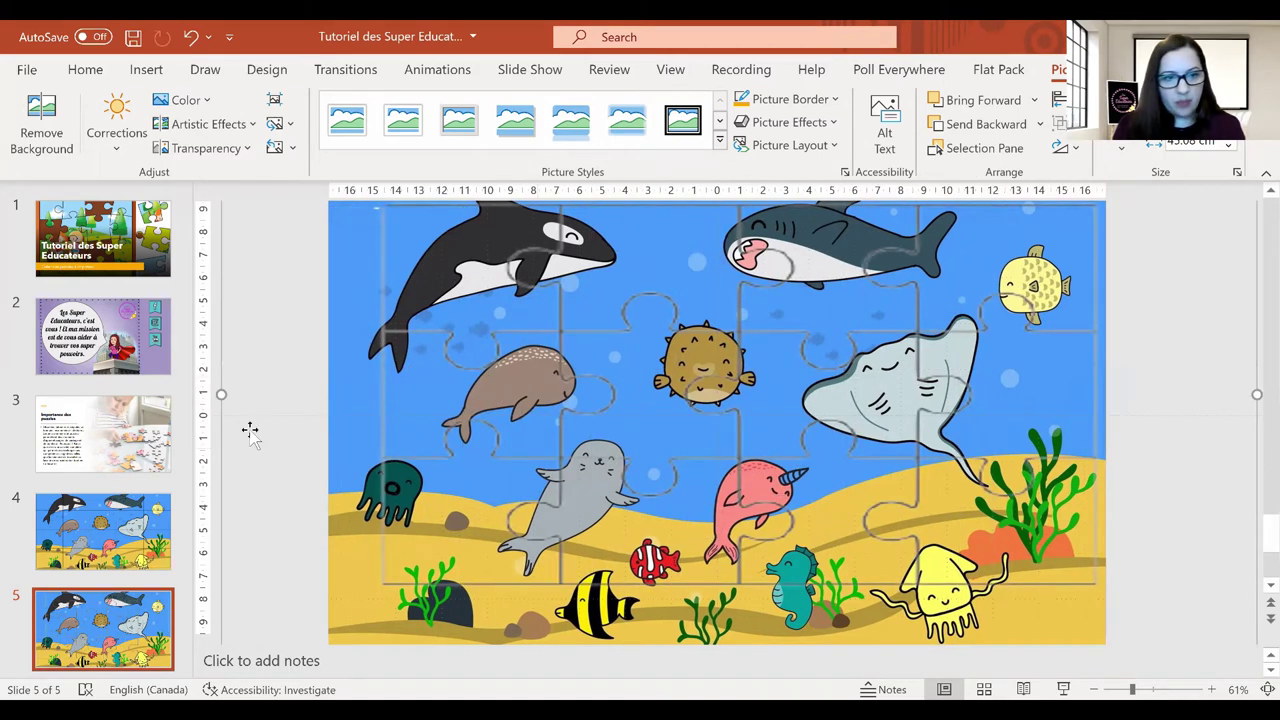
left_click(171, 394)
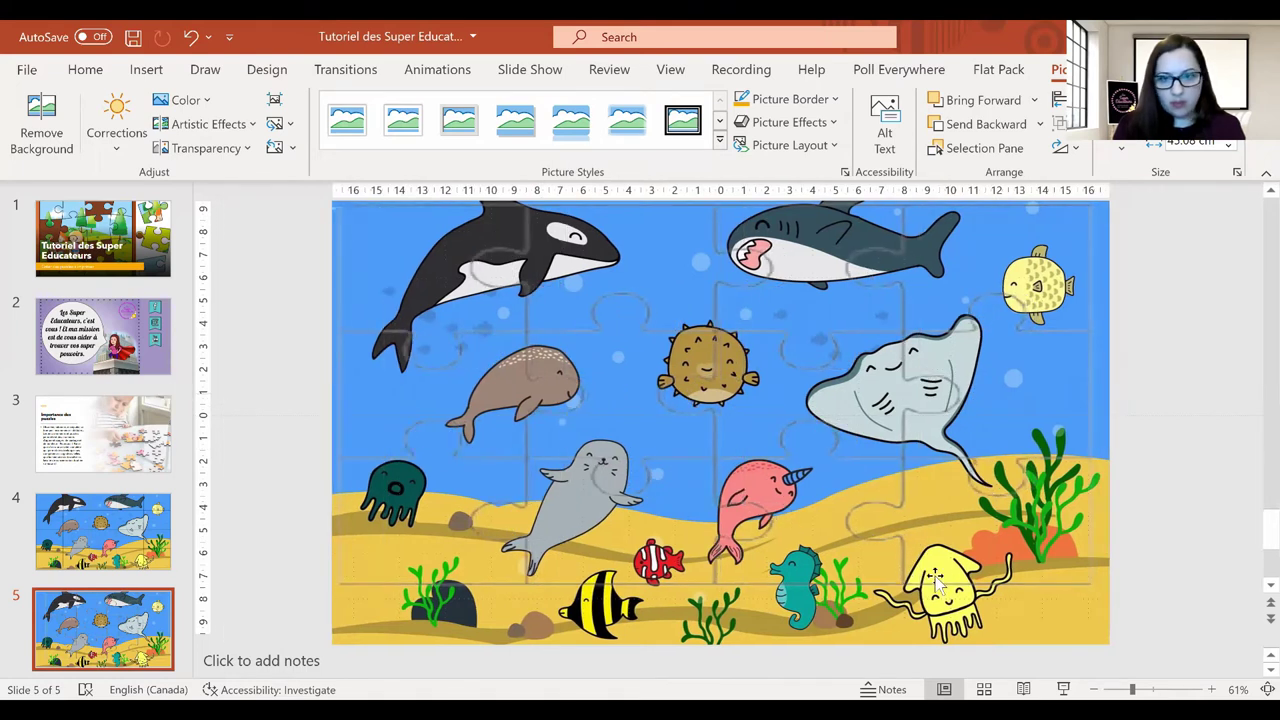
scroll(760, 345, "up", 2)
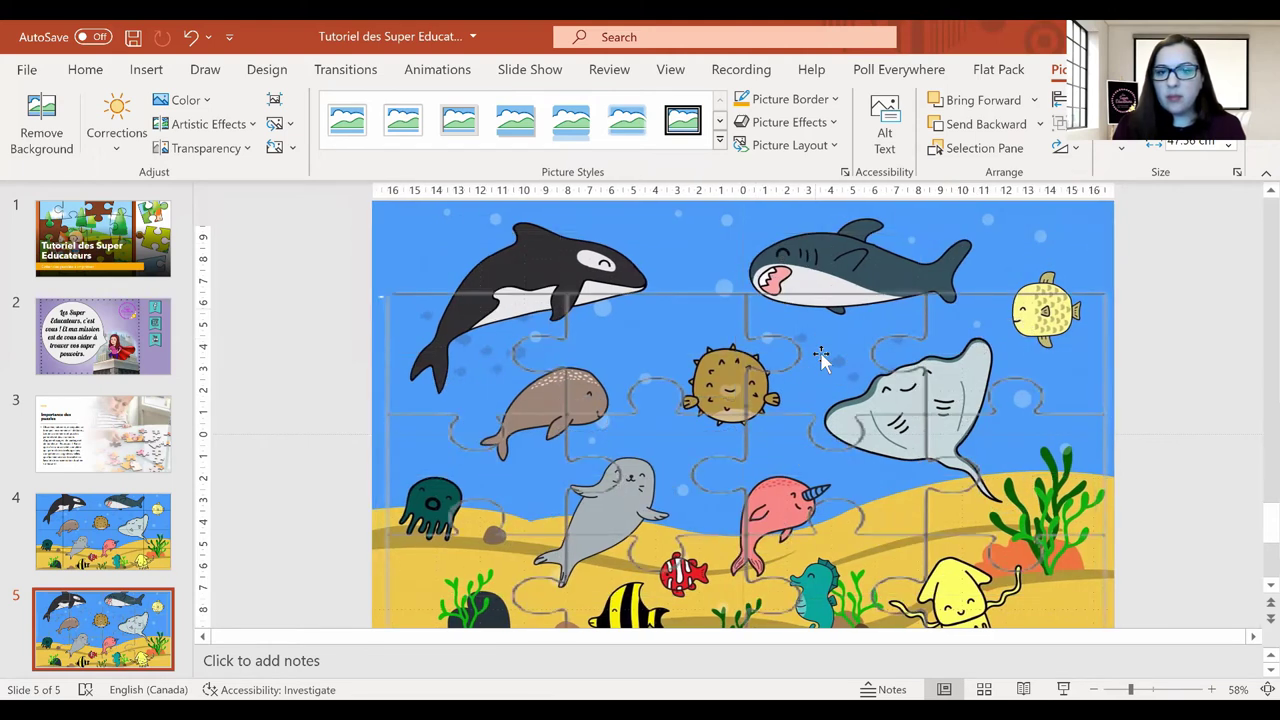
left_click_drag(820, 358, 778, 456)
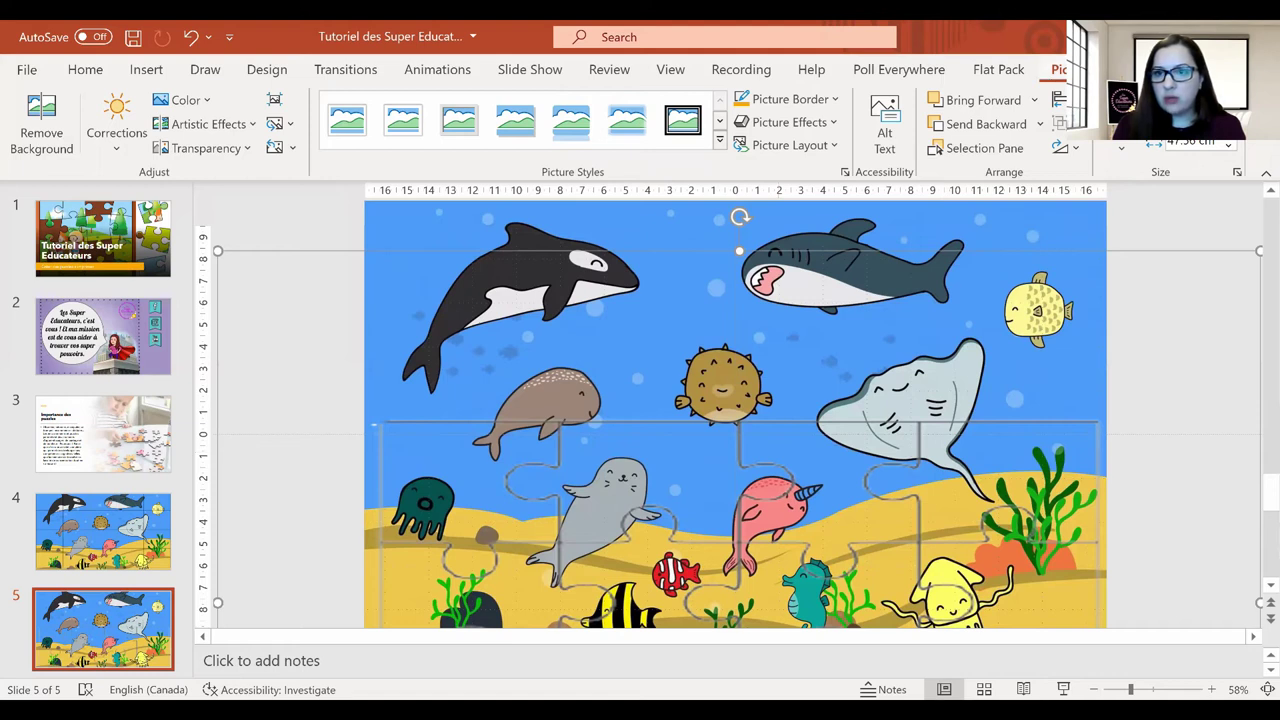
Step: Crop the puzzle overlay so its grid aligns with the top of the illustration
left_click(1121, 132)
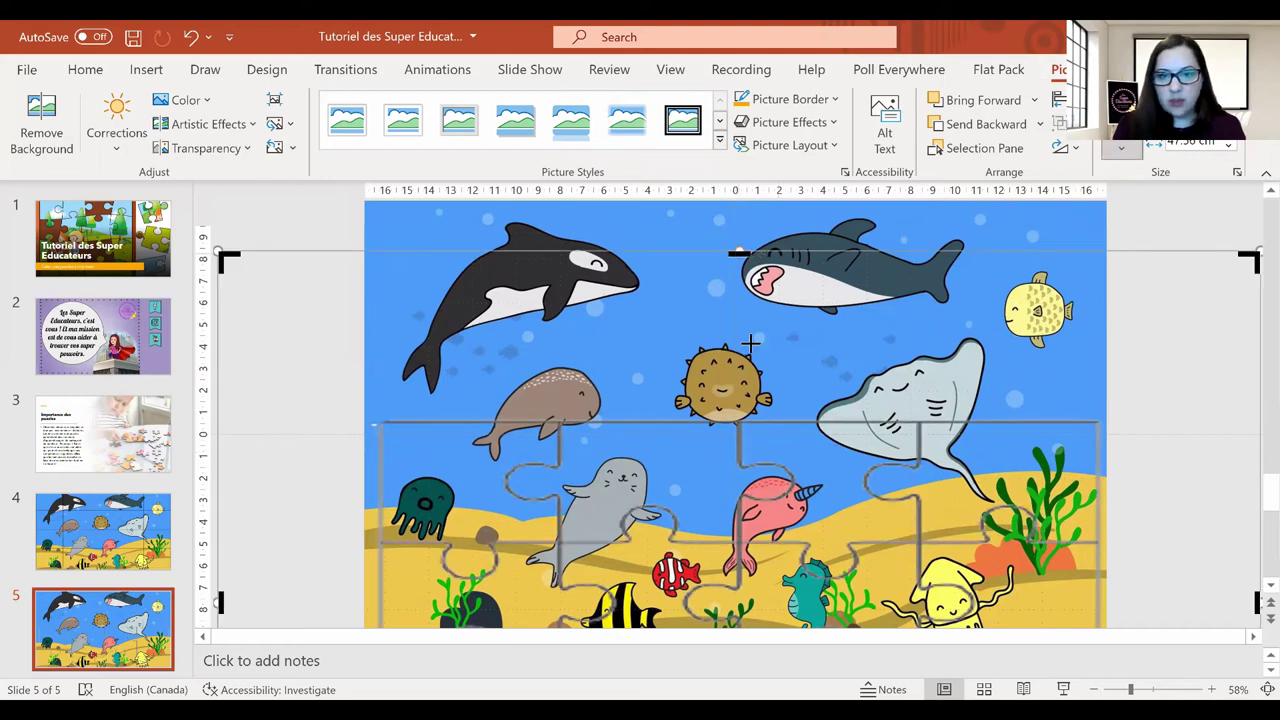
key("Escape")
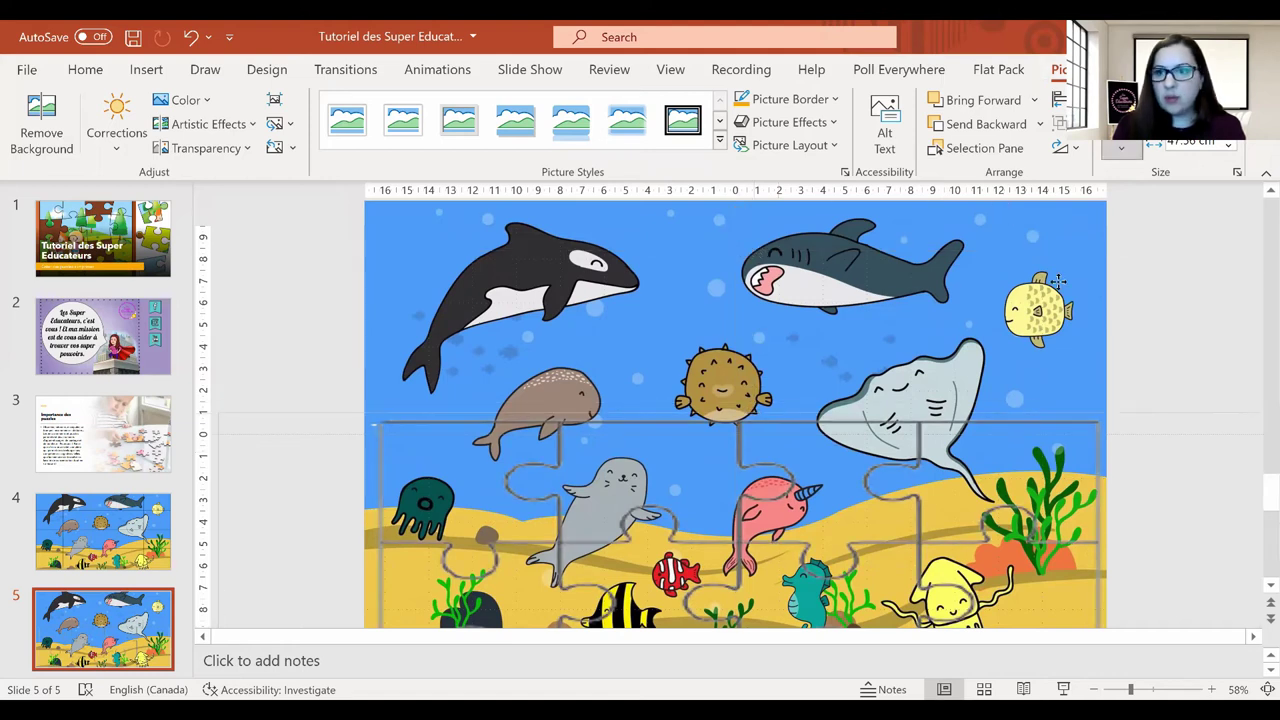
left_click(1057, 282)
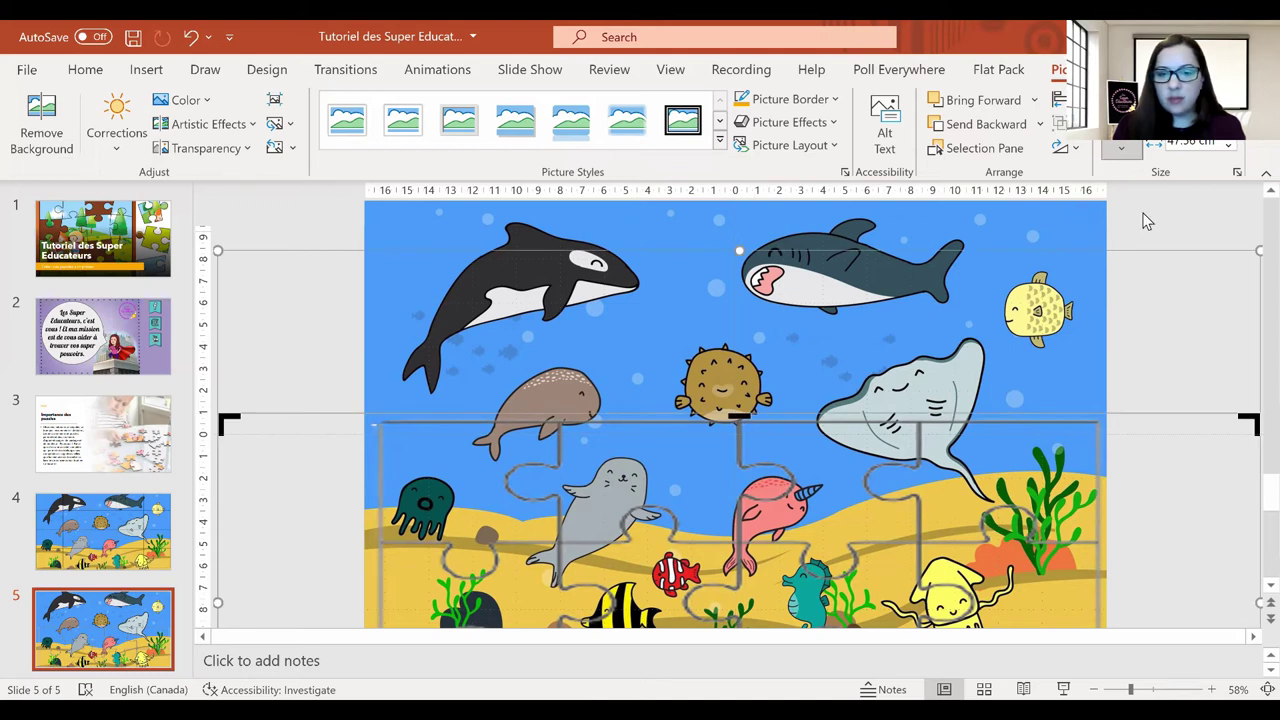
left_click(900, 445)
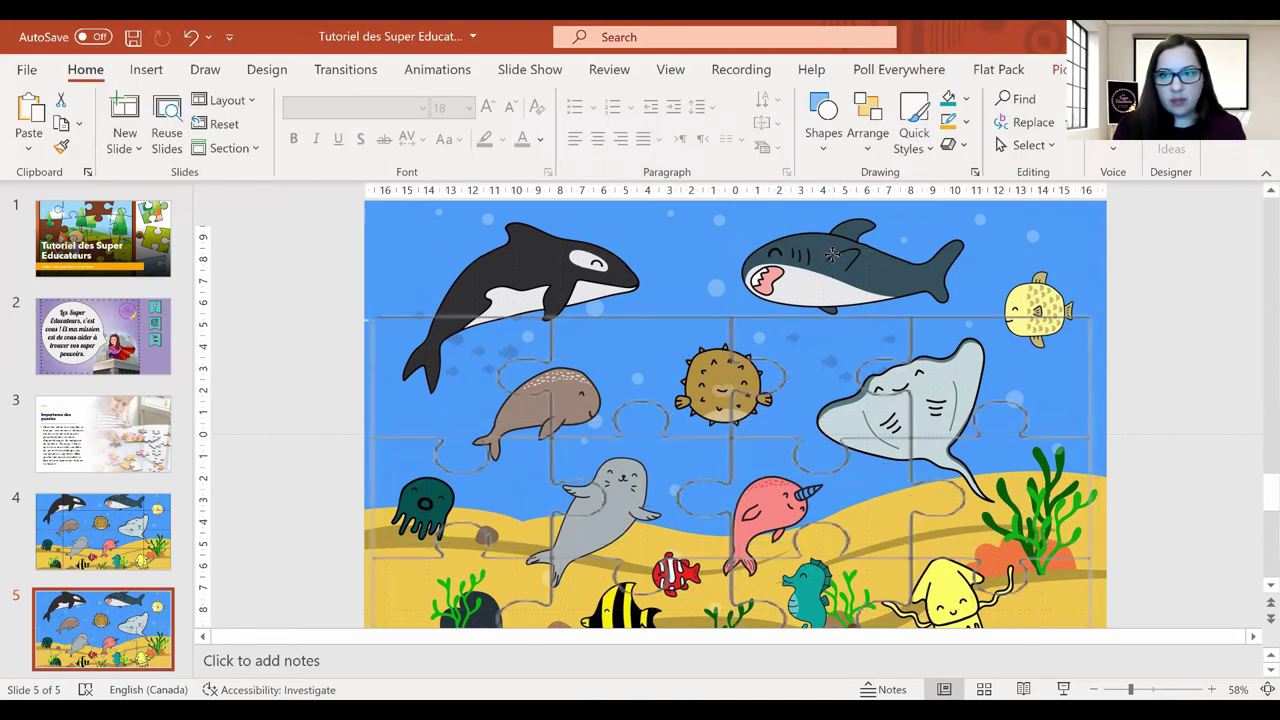
key("ctrl+z")
key("ctrl+z")
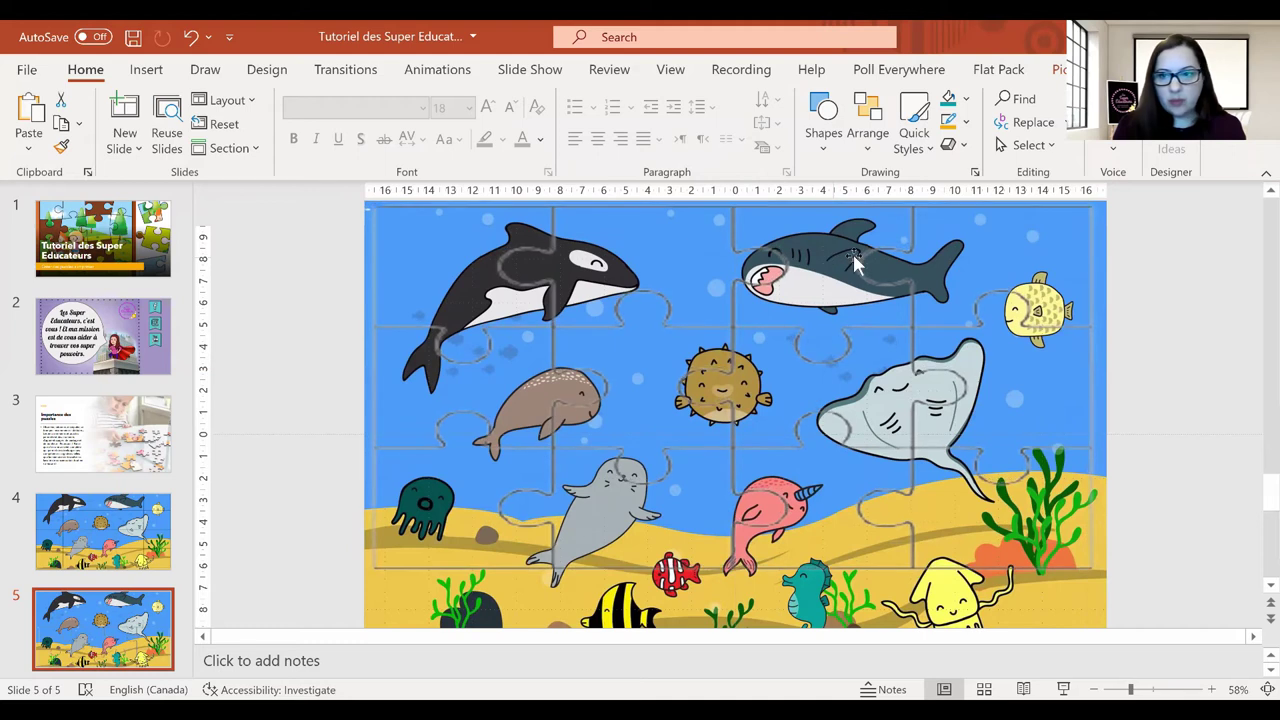
left_click(1165, 258)
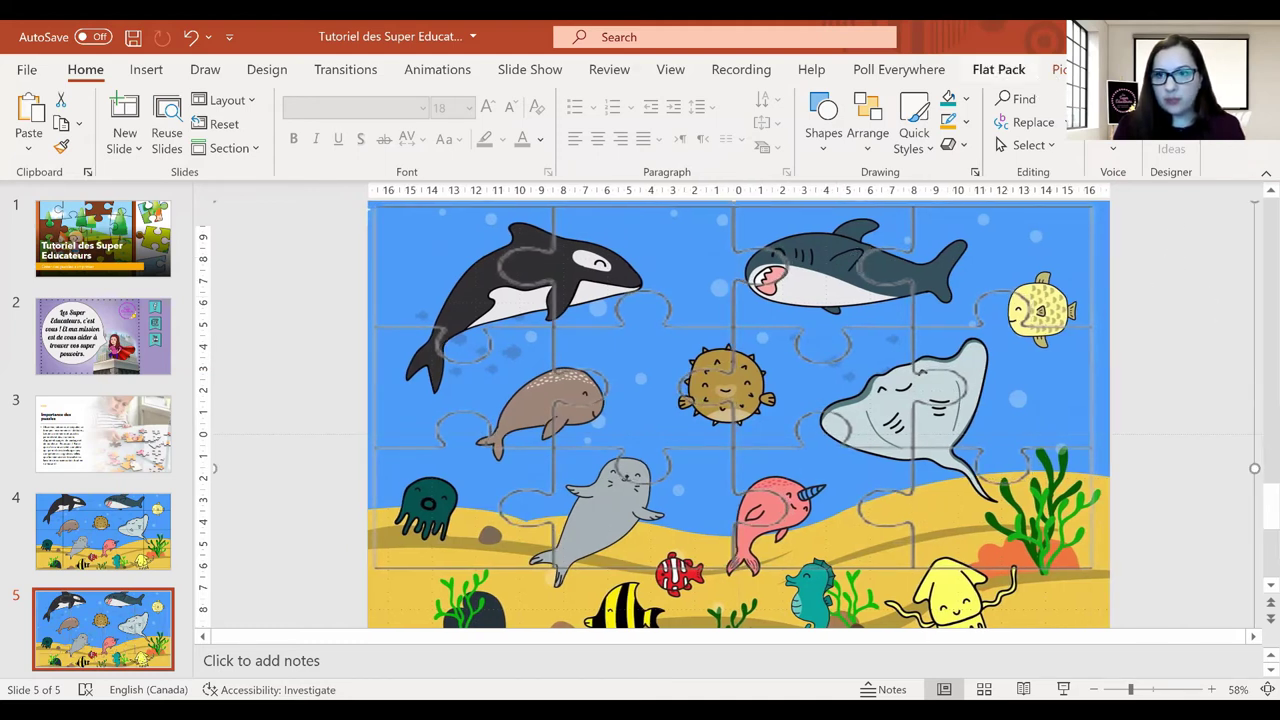
left_click(1057, 70)
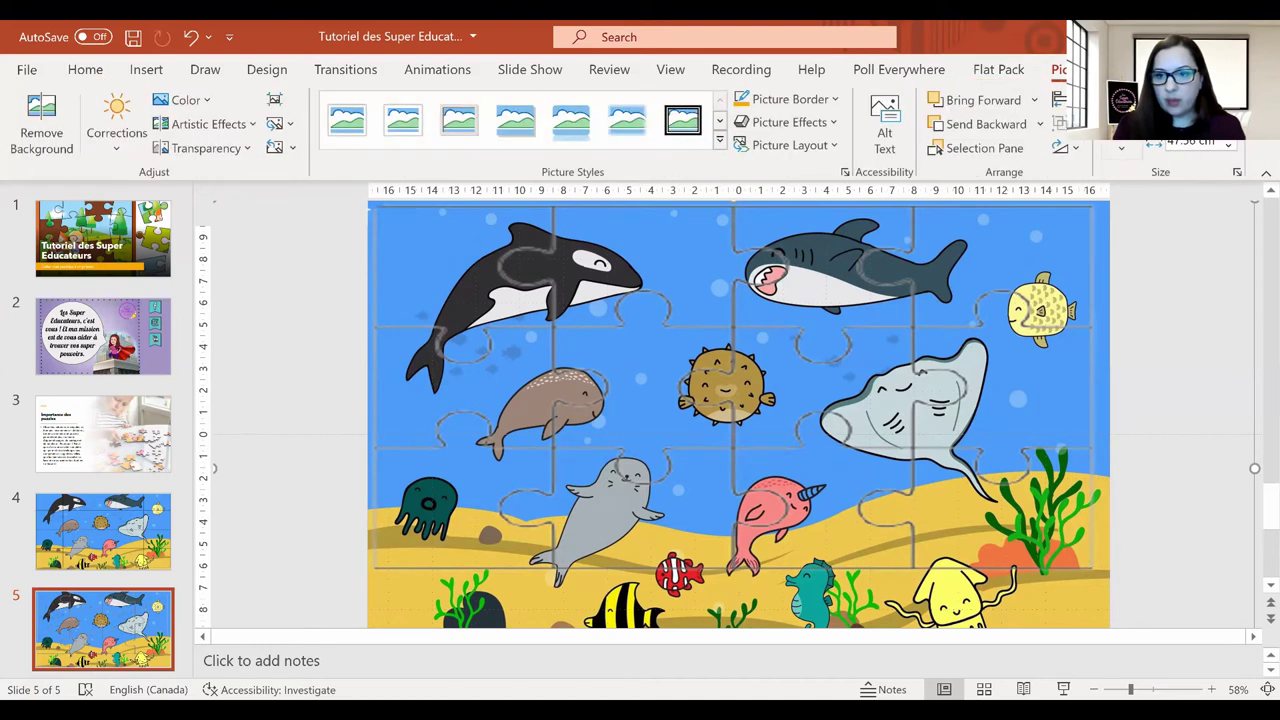
left_click(1121, 115)
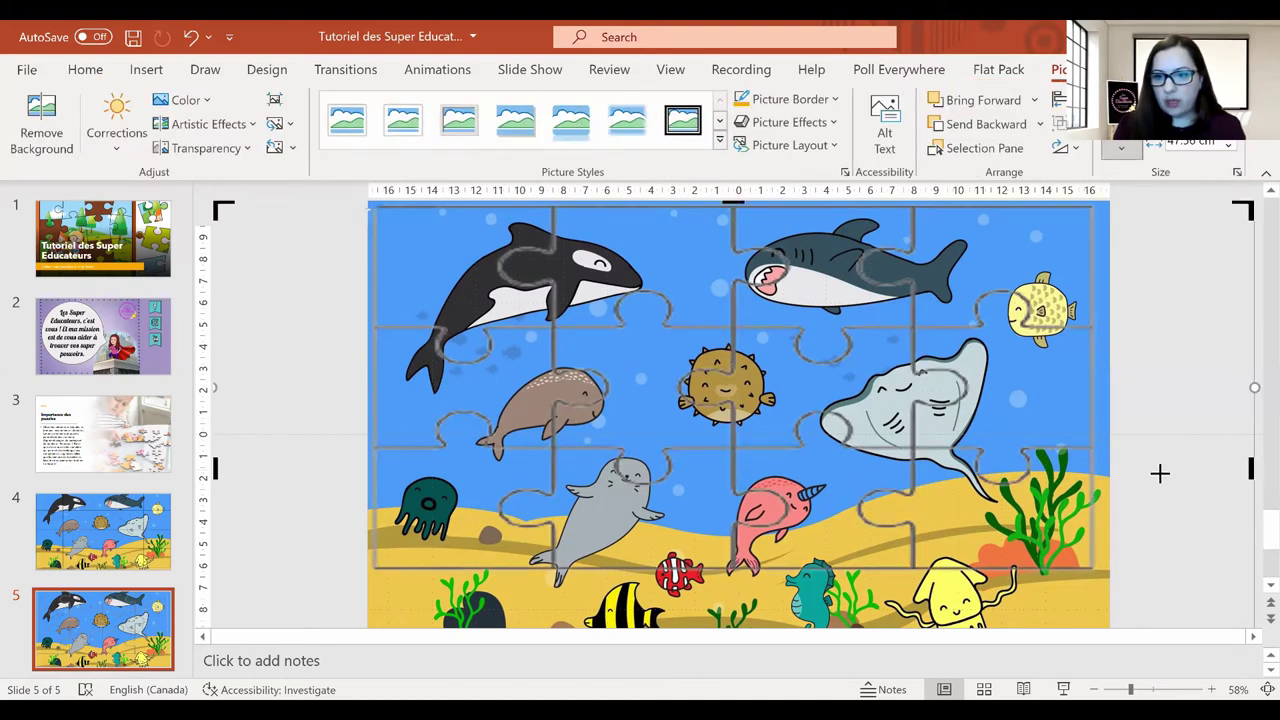
left_click(1122, 477)
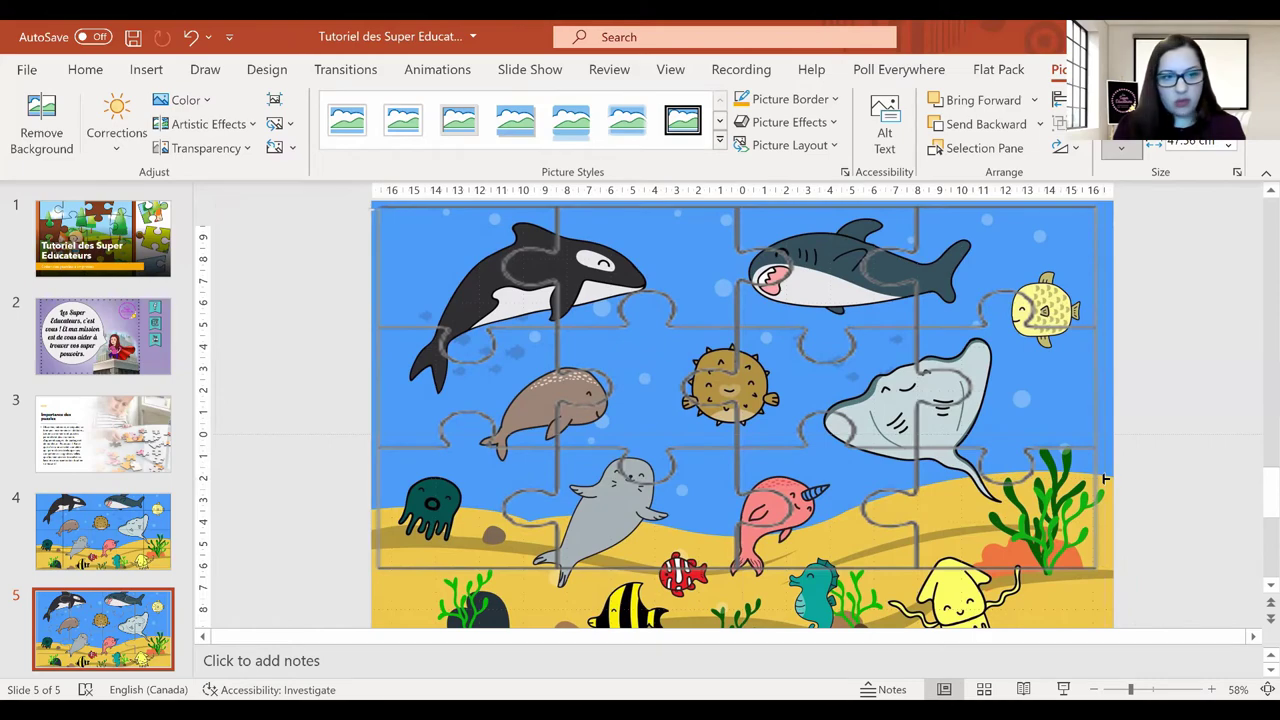
left_click_drag(1105, 480, 1104, 479)
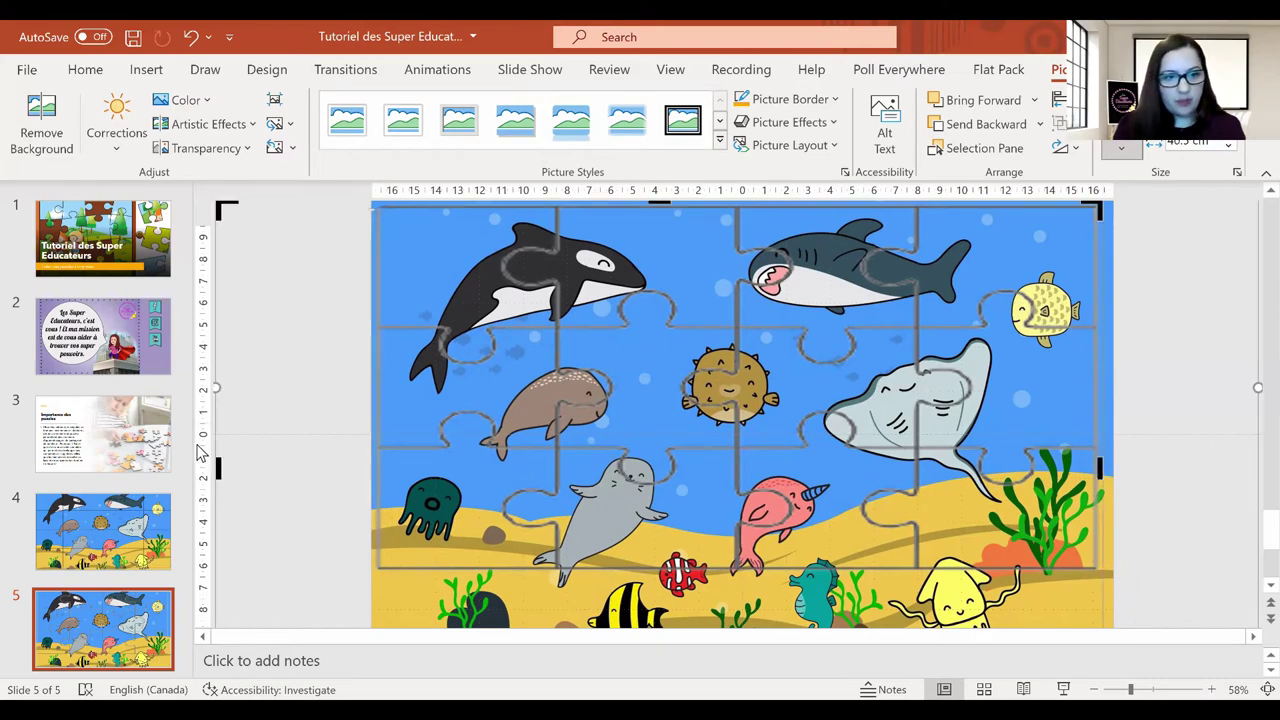
left_click(300, 468)
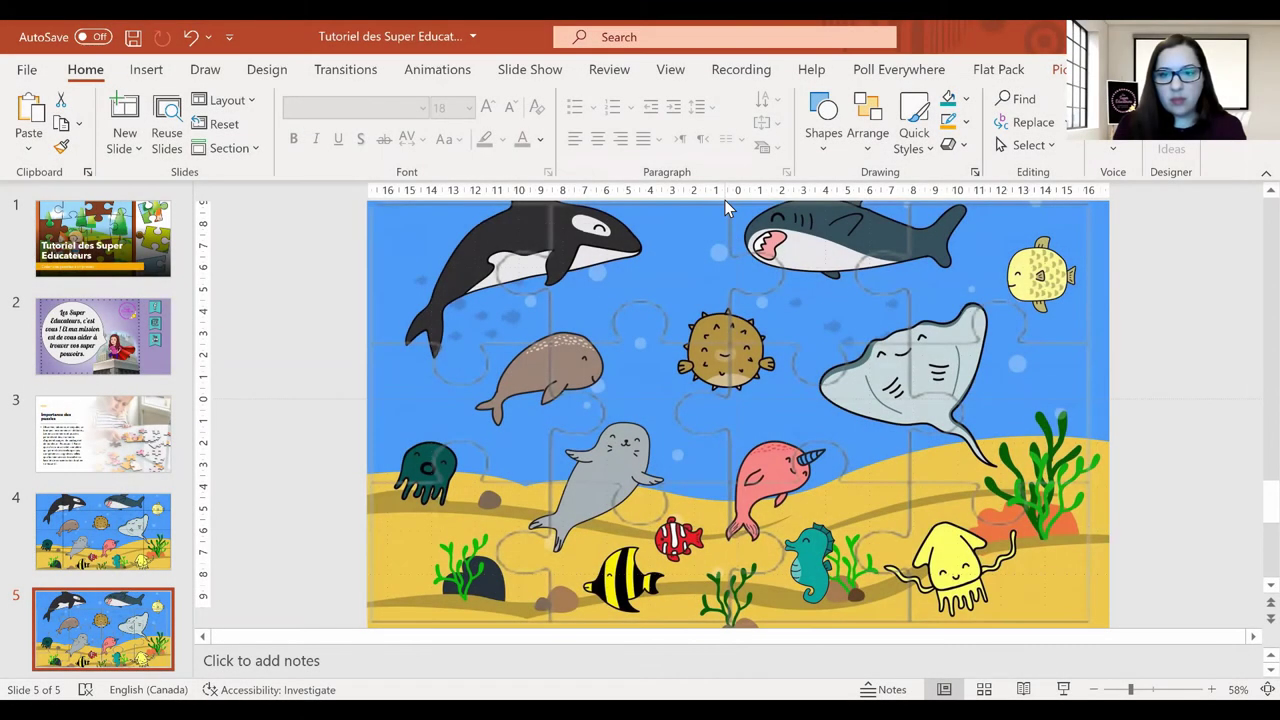
Step: Drag the puzzle overlay's right edge out to the slide's right edge
left_click(727, 207)
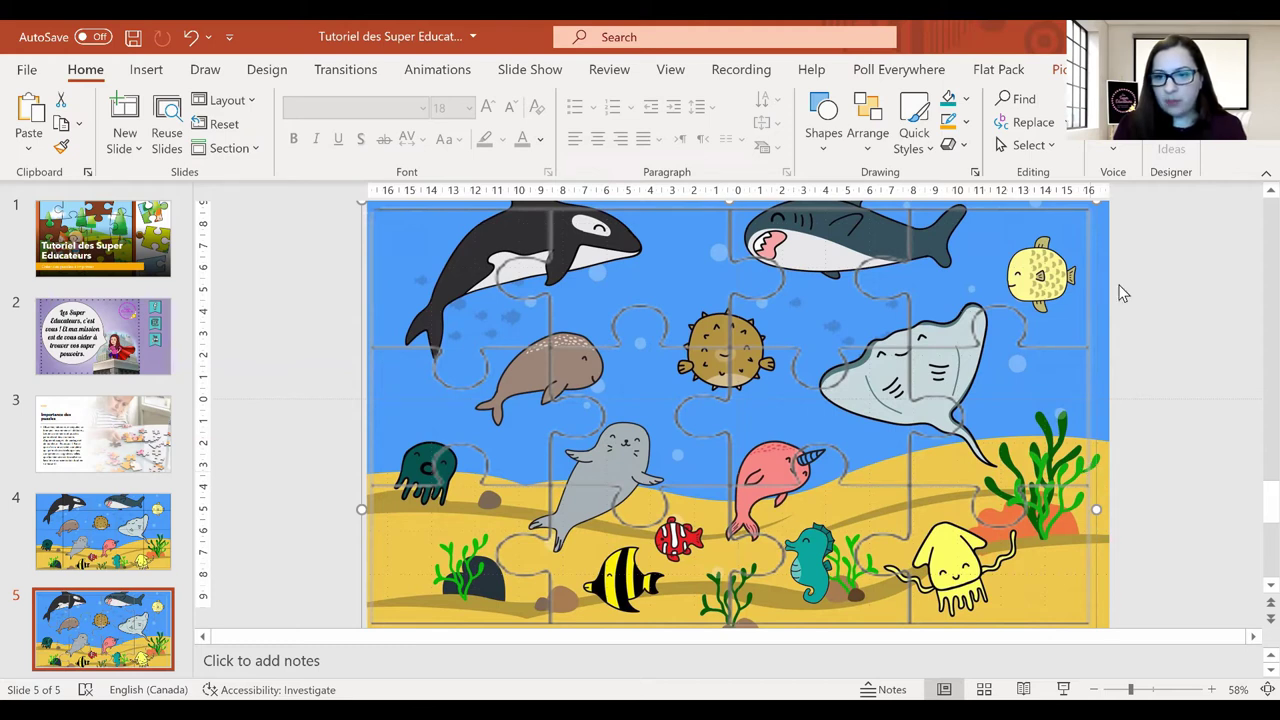
left_click_drag(1097, 507, 1114, 507)
left_click(1104, 491)
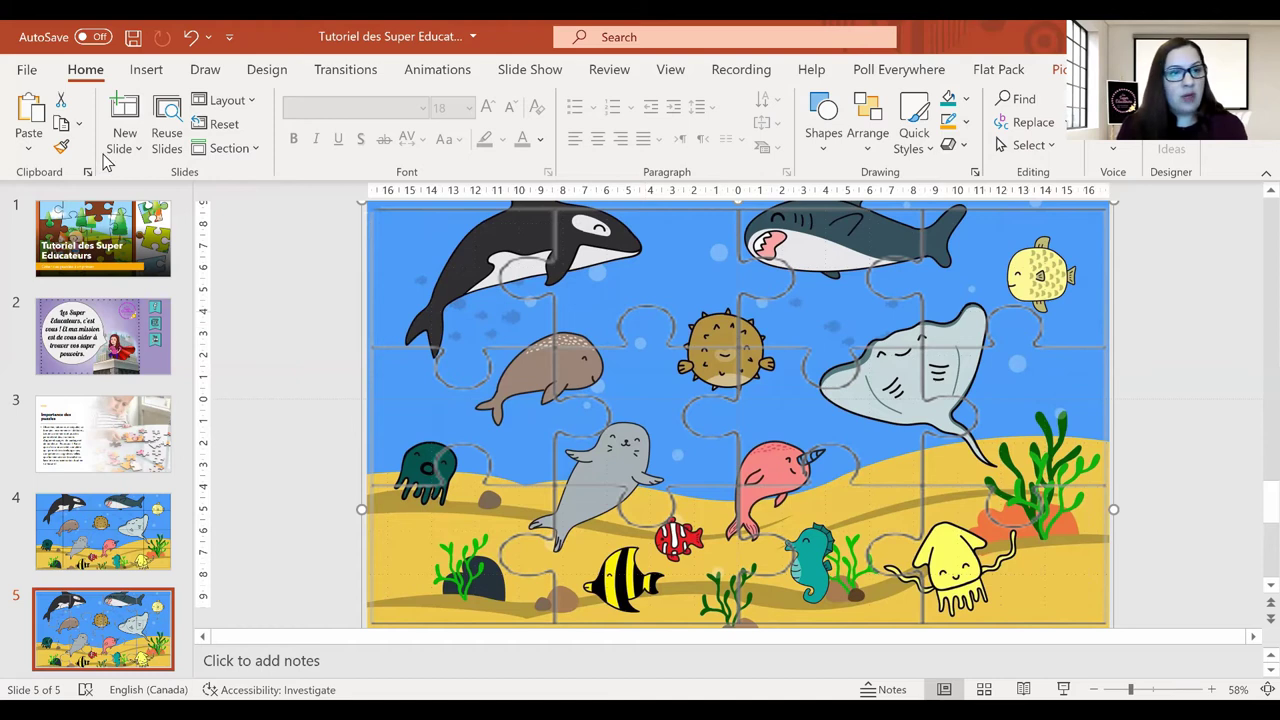
Step: Add slide 6 with the Blank layout after the two sea puzzle slides
left_click(141, 150)
left_click(167, 424)
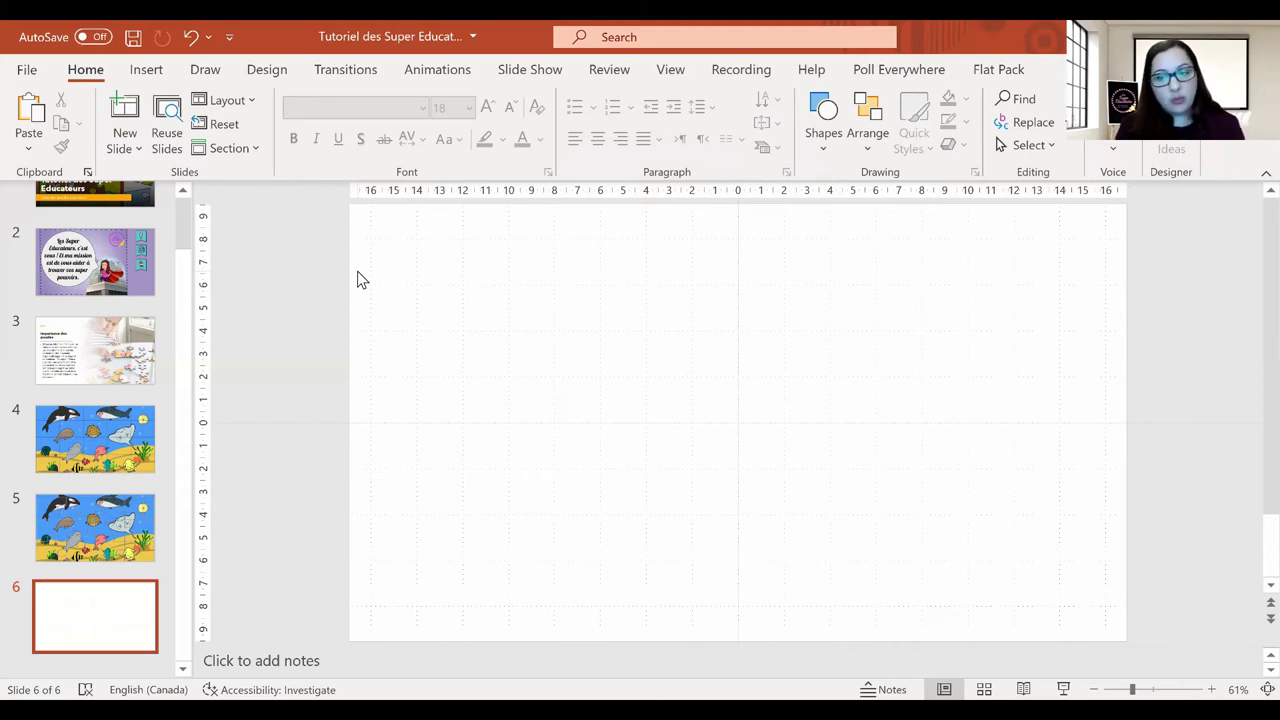
left_click(143, 72)
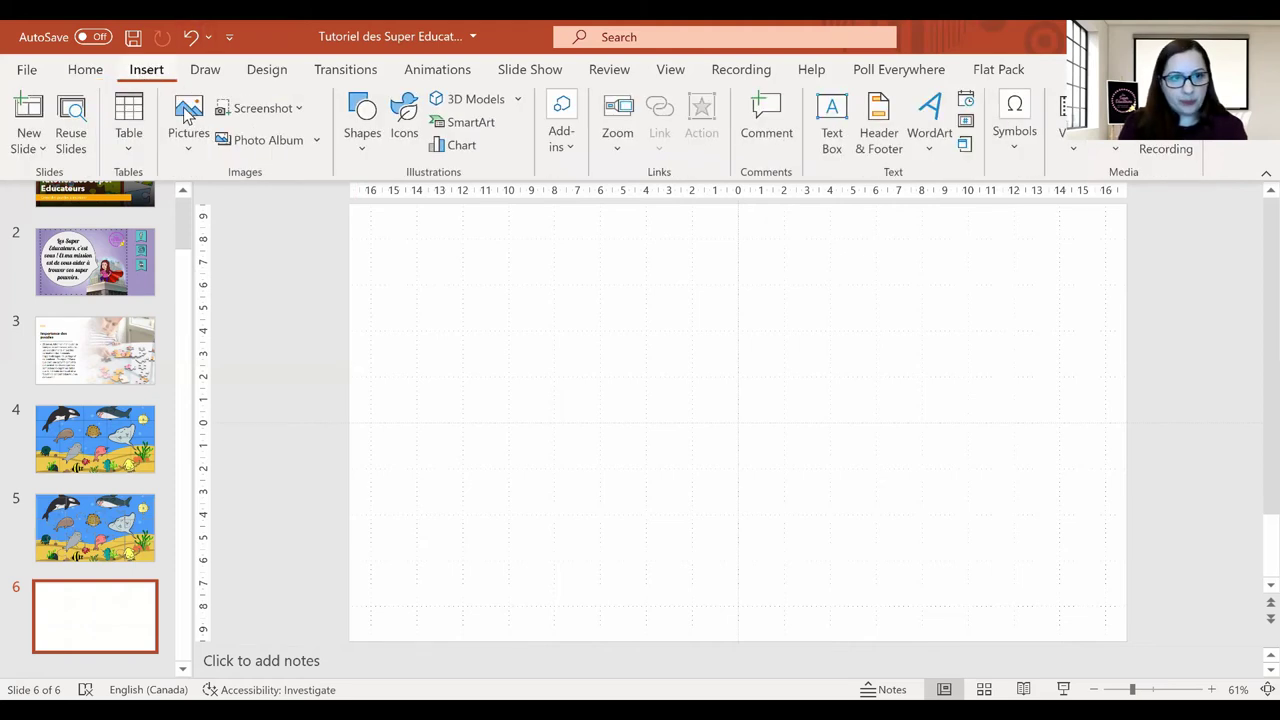
Step: Insert a 5×2 table on slide 6 and apply the No Style, Table Grid style
left_click(130, 150)
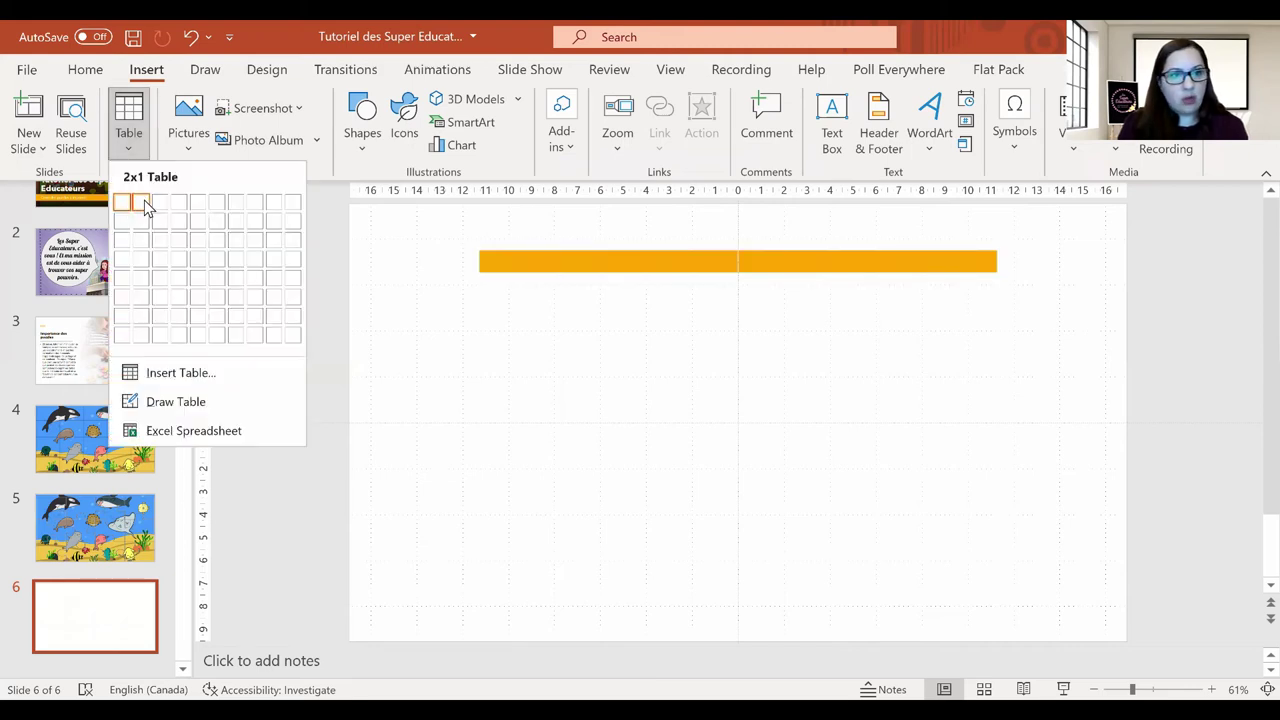
left_click(199, 220)
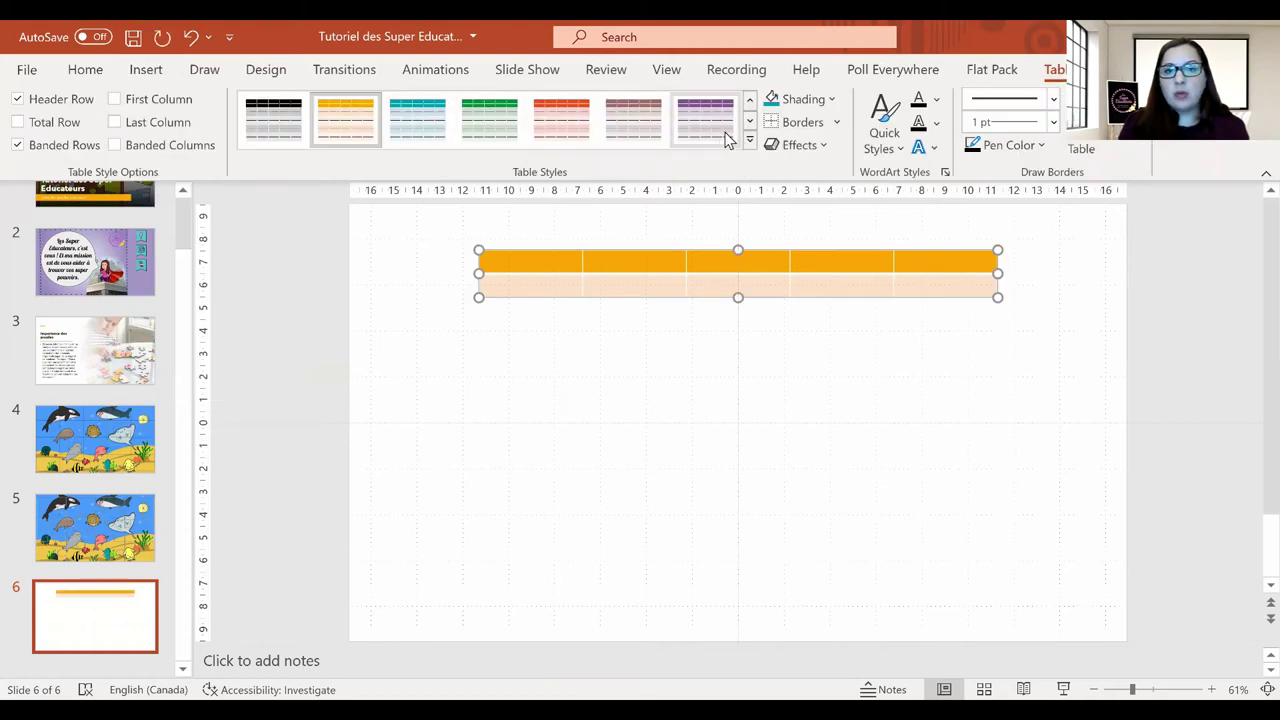
left_click(753, 102)
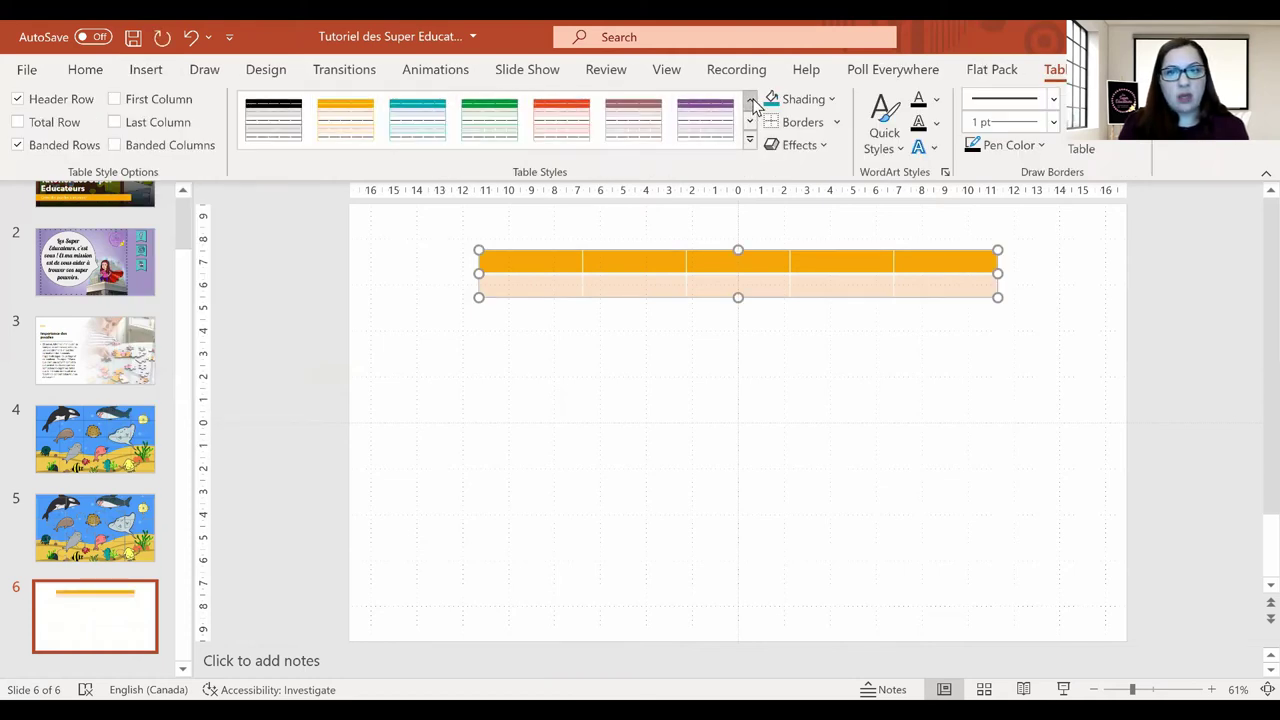
left_click(752, 103)
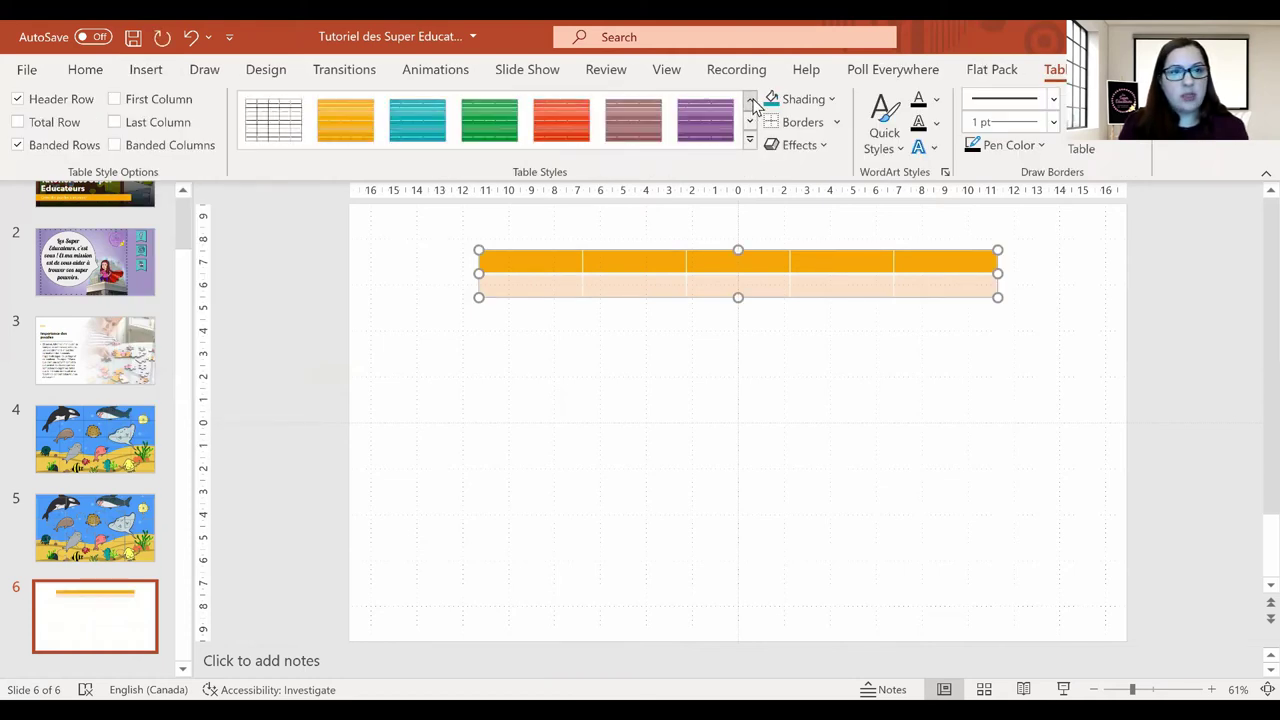
left_click(287, 135)
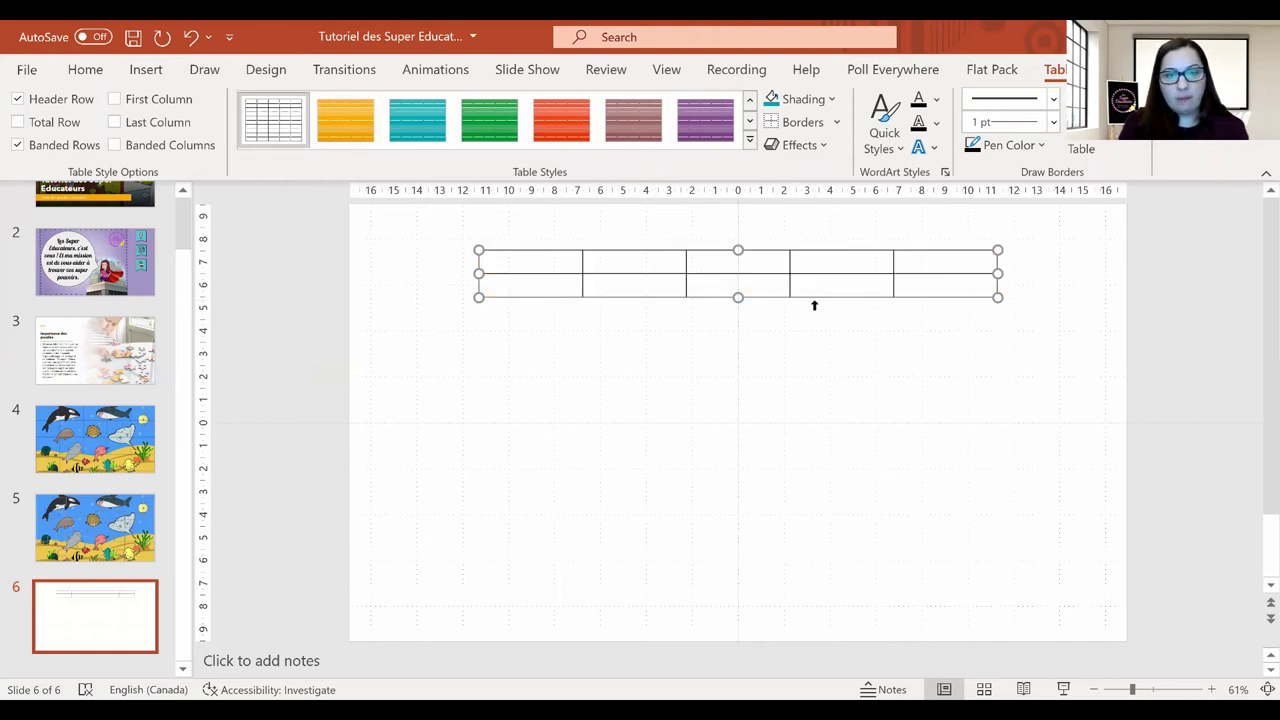
Step: Heighten the table rows with blank lines, move the table up-left, and widen it across the slide
left_click(515, 265)
key("Return")
key("Return")
key("Return")
key("Return")
key("Return")
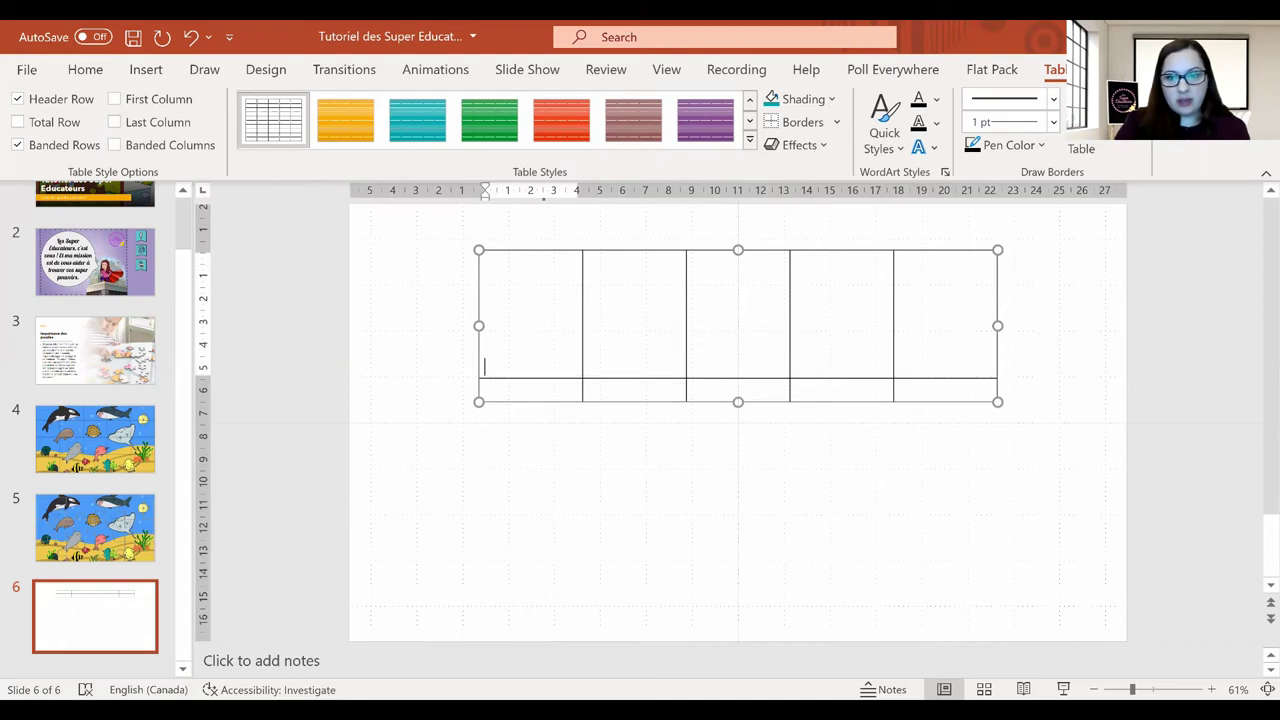
key("Return")
key("Return")
key("Return")
key("Return")
key("Return")
key("Return")
key("Return")
key("Return")
key("Return")
key("Return")
key("Return")
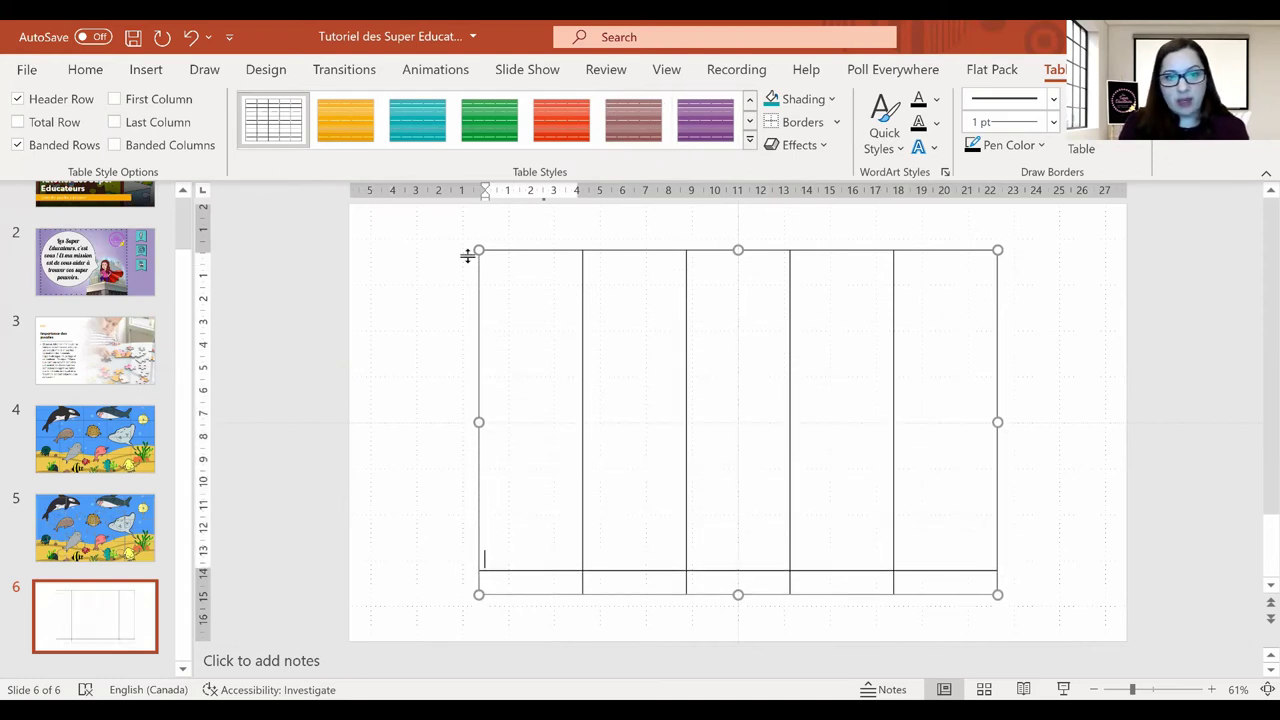
left_click_drag(470, 272, 364, 233)
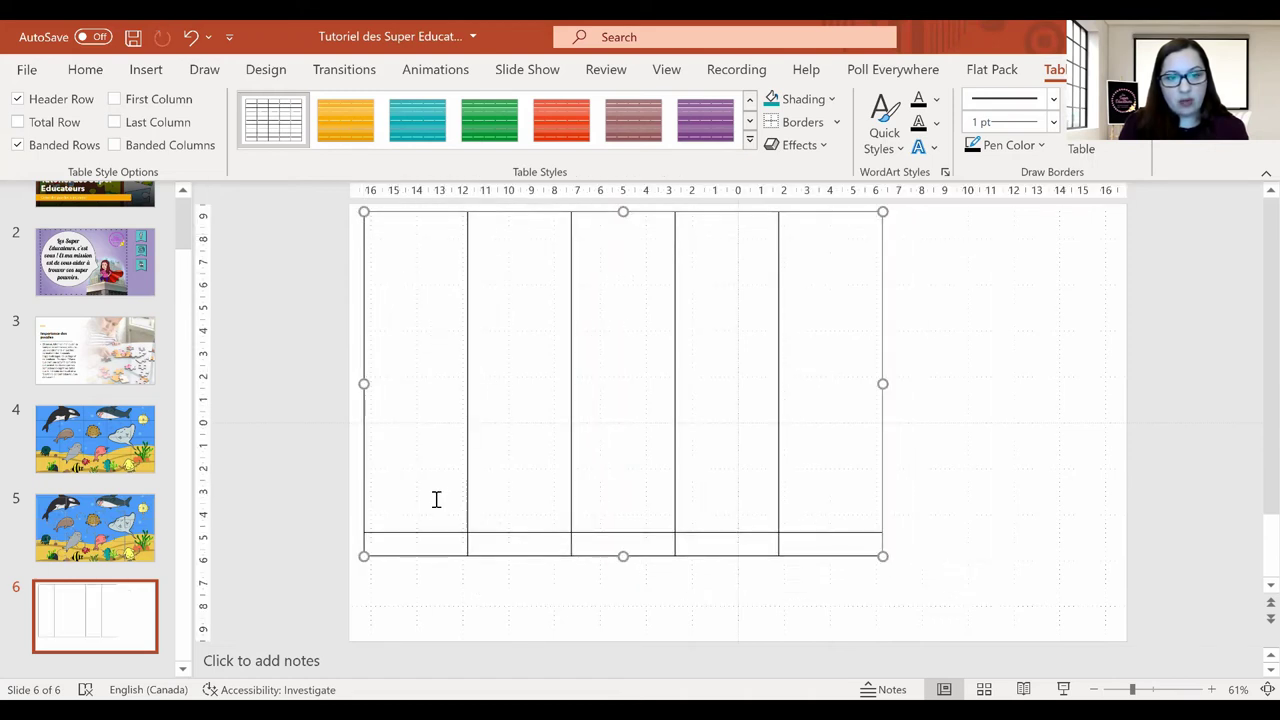
left_click(393, 545)
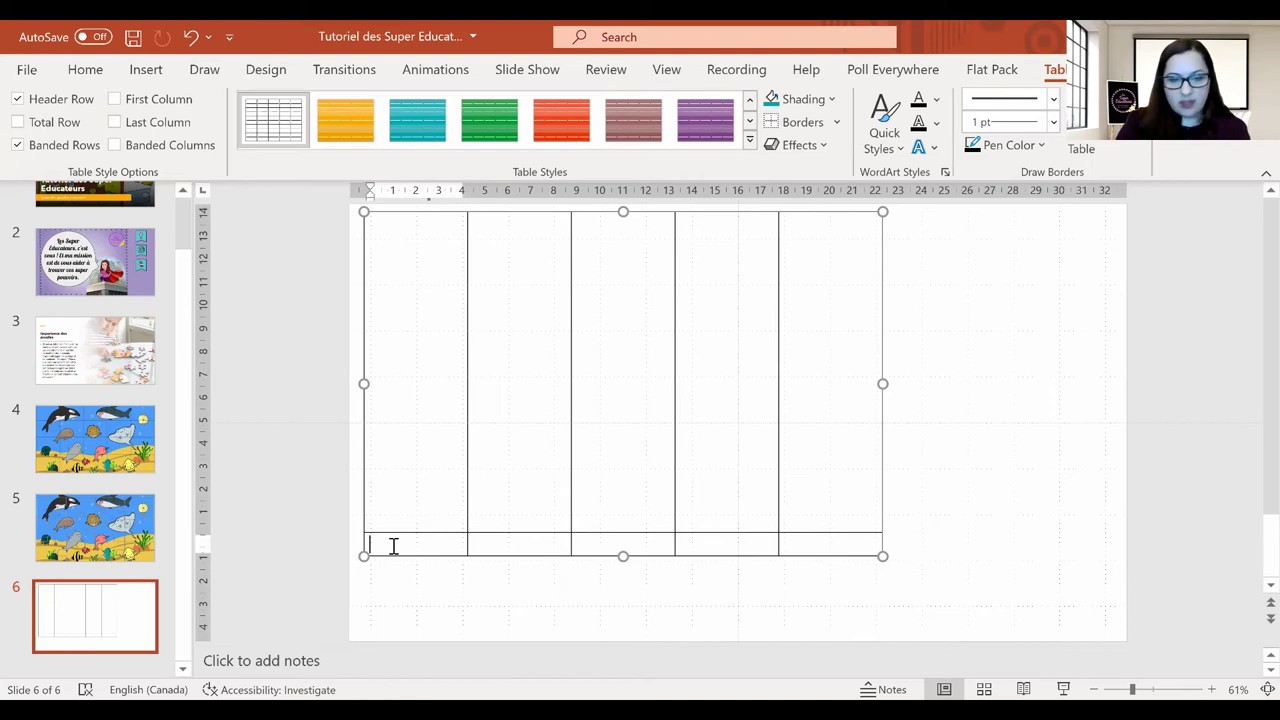
key("Return")
key("Return")
key("Return")
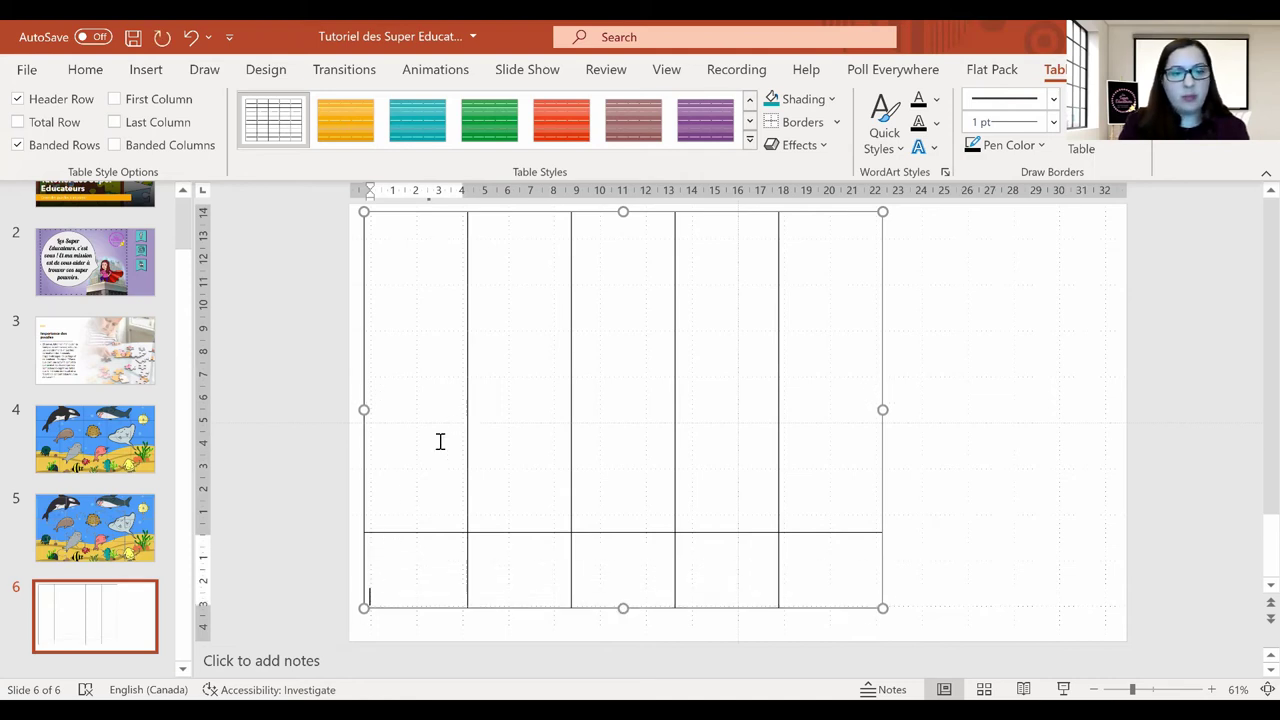
left_click(413, 497)
key("Return")
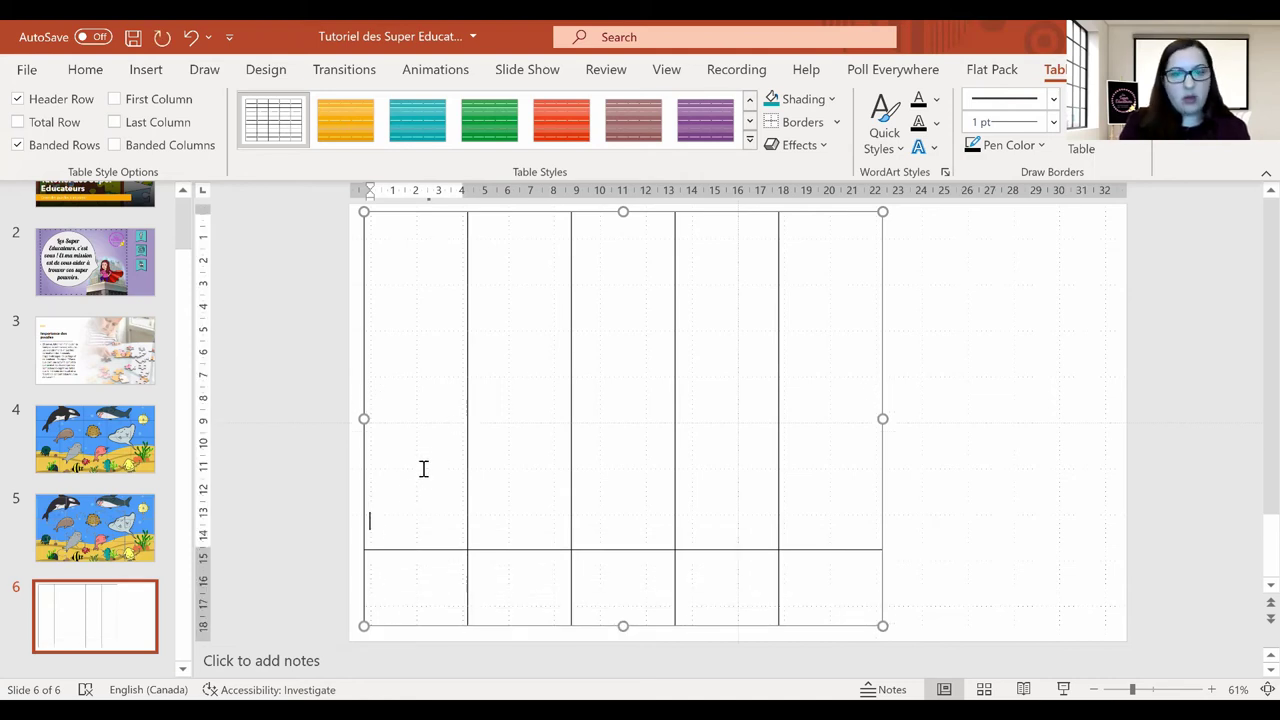
left_click_drag(896, 419, 1108, 416)
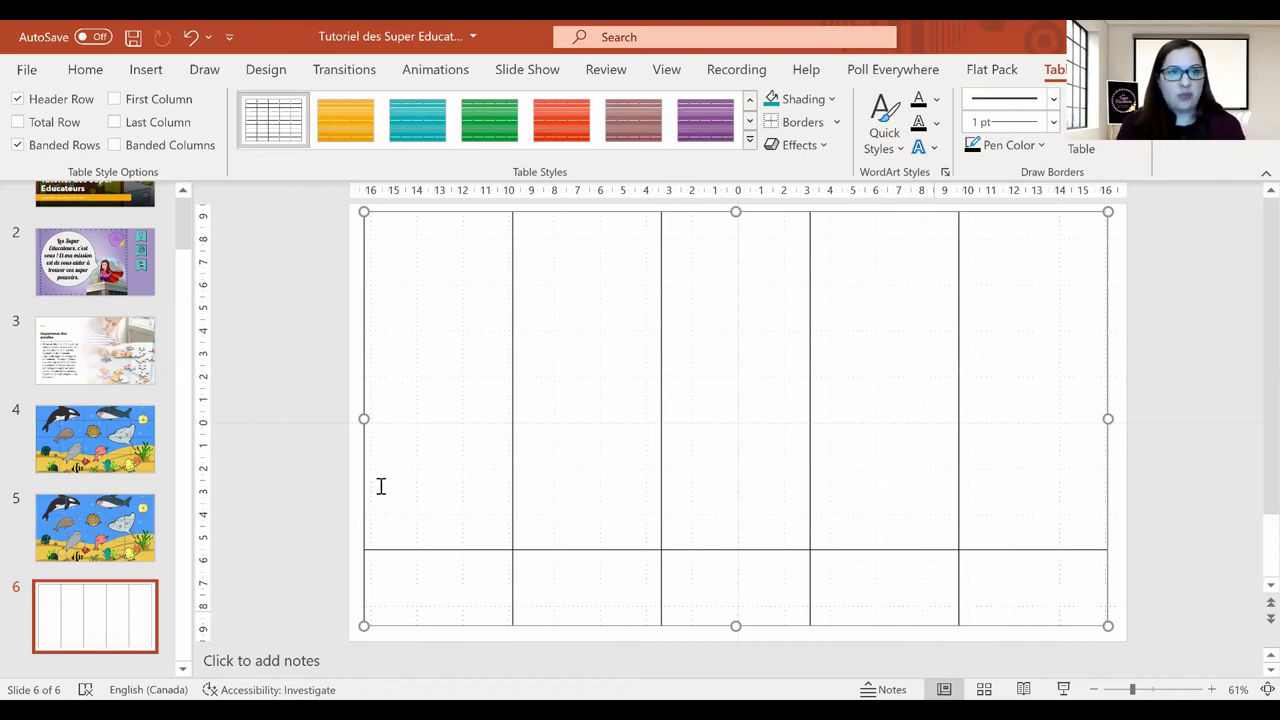
Step: Type the numbers 1 to 5 into the table's bottom-row cells
left_click(431, 588)
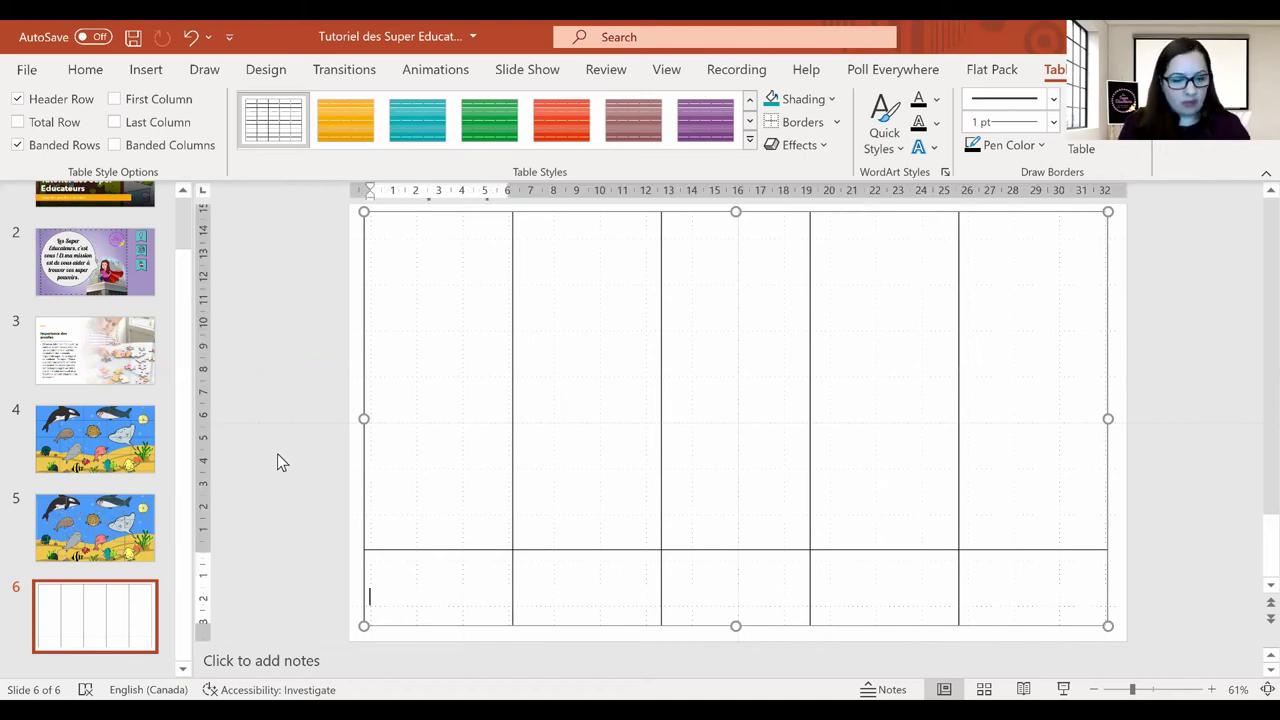
type("1")
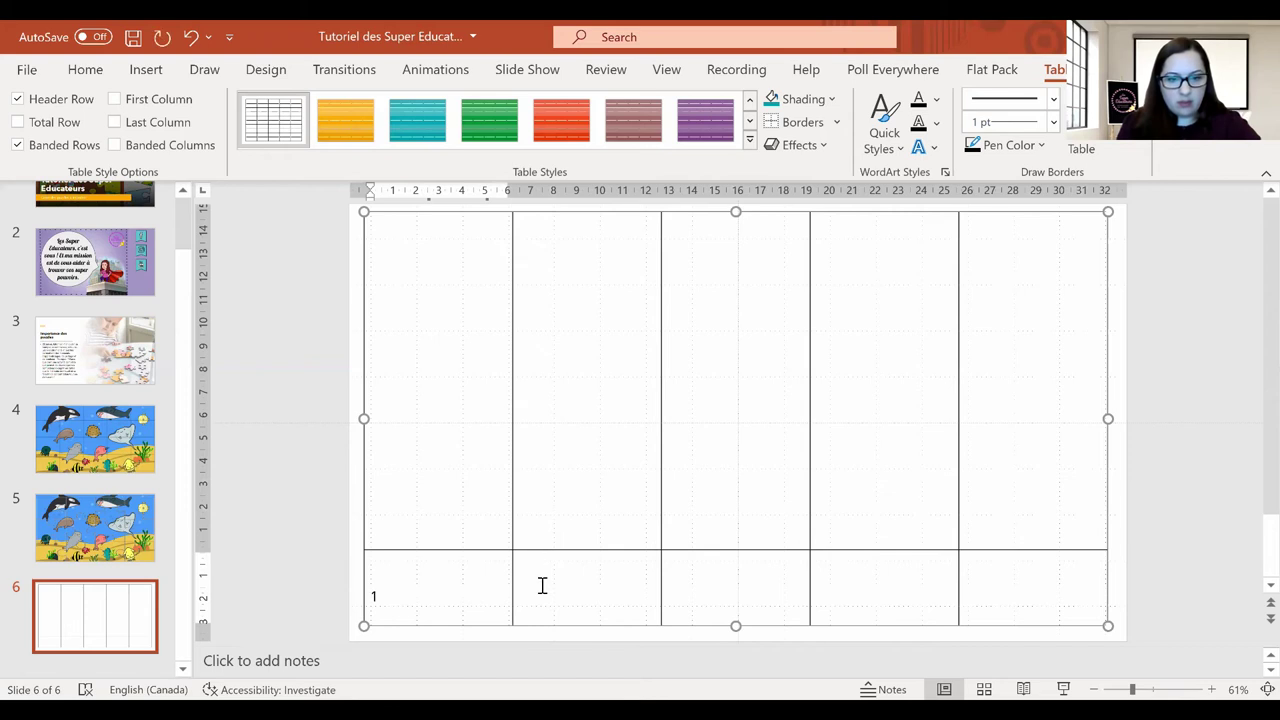
left_click(542, 585)
type("2")
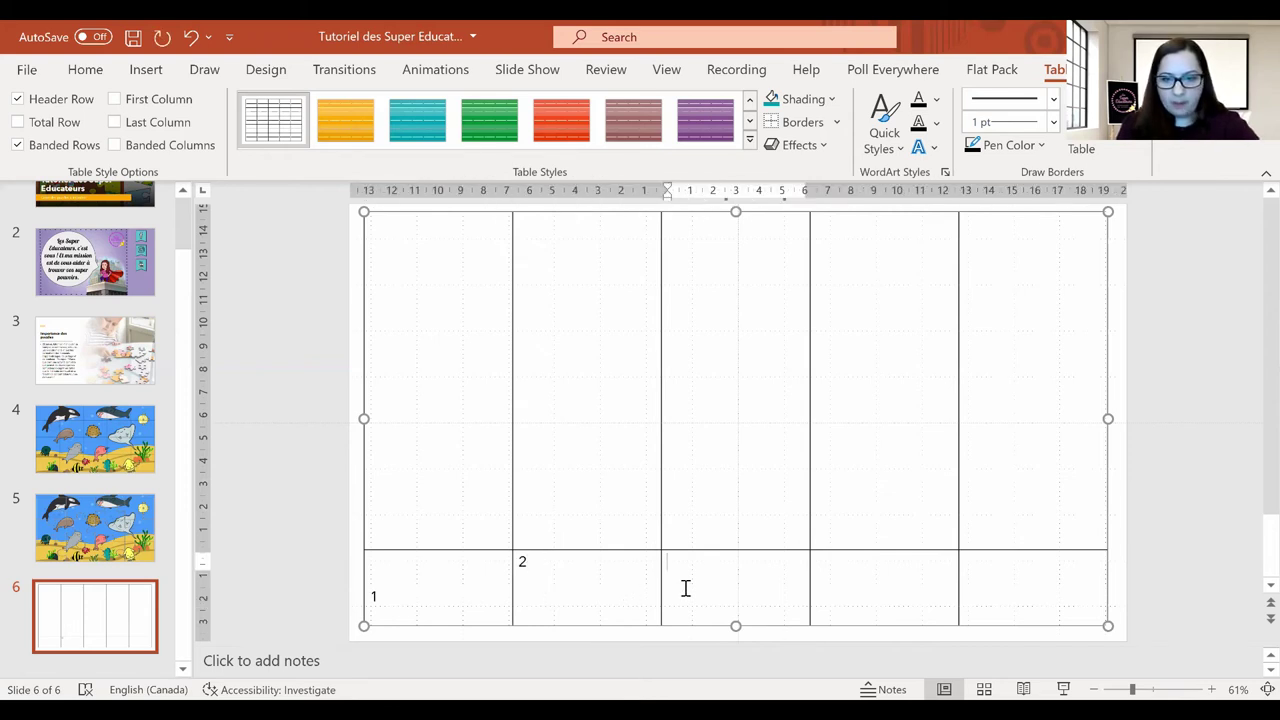
type("3")
left_click(832, 575)
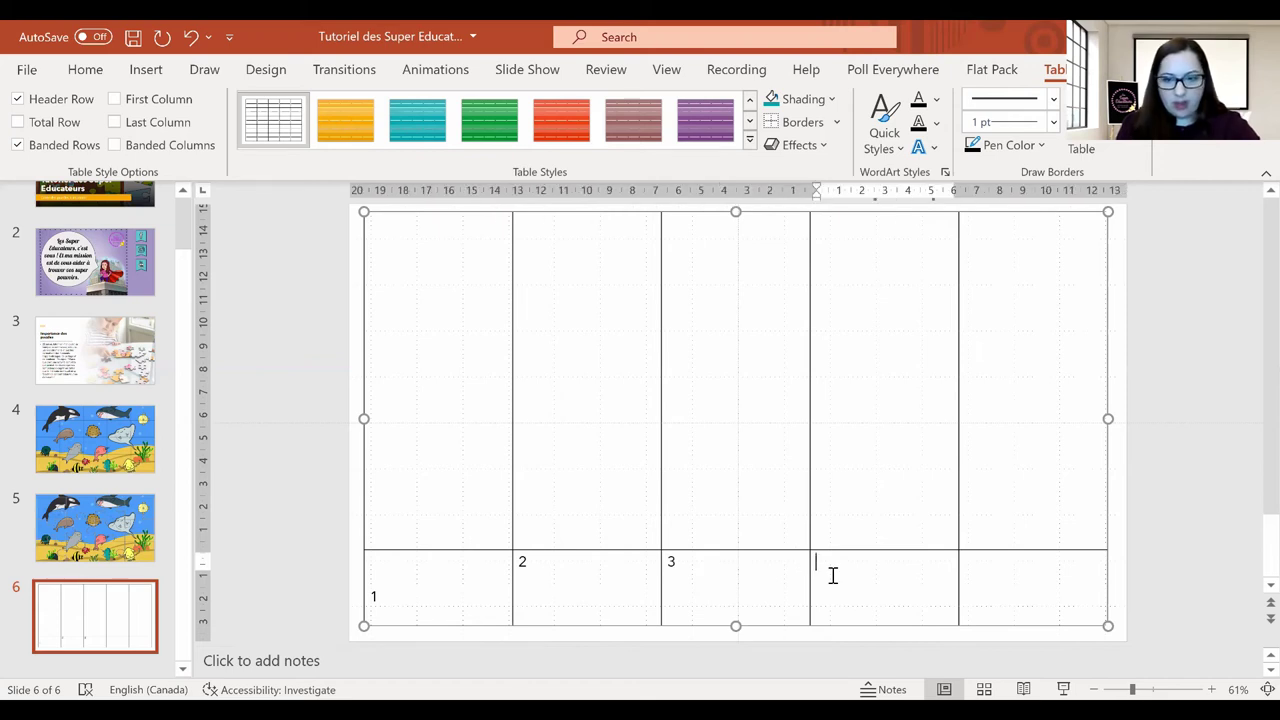
type("4")
left_click(981, 577)
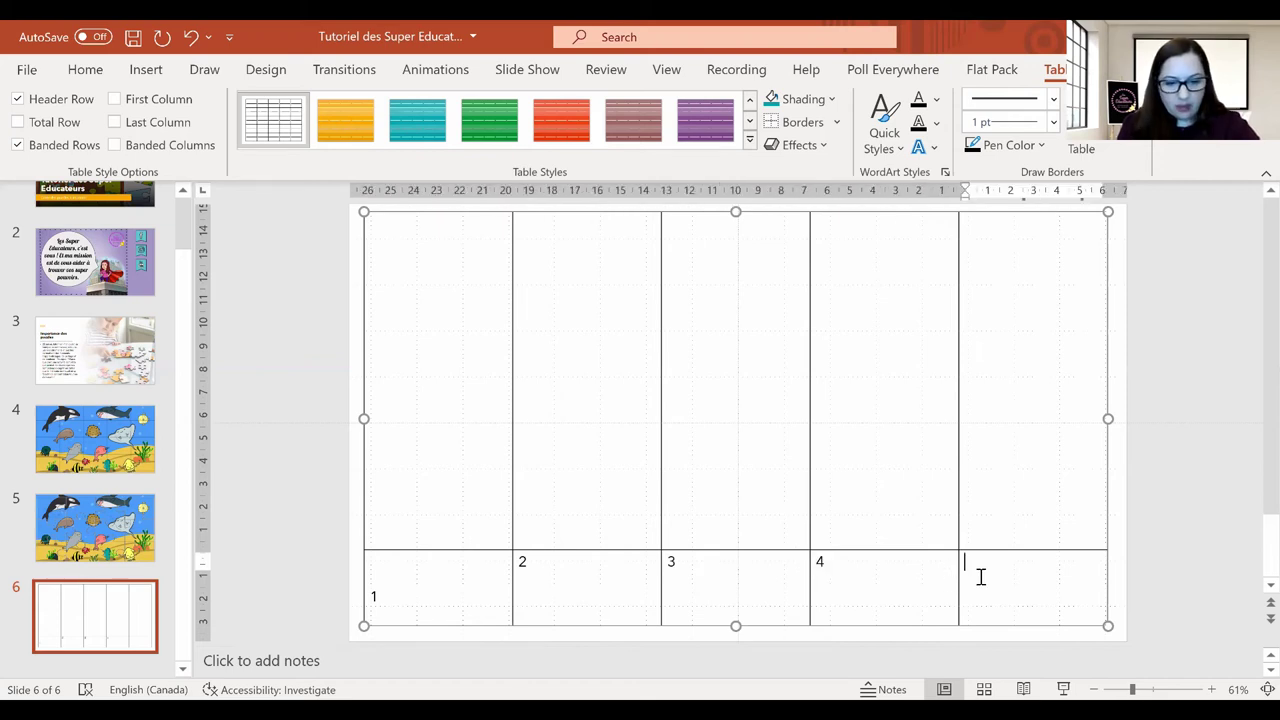
type("5")
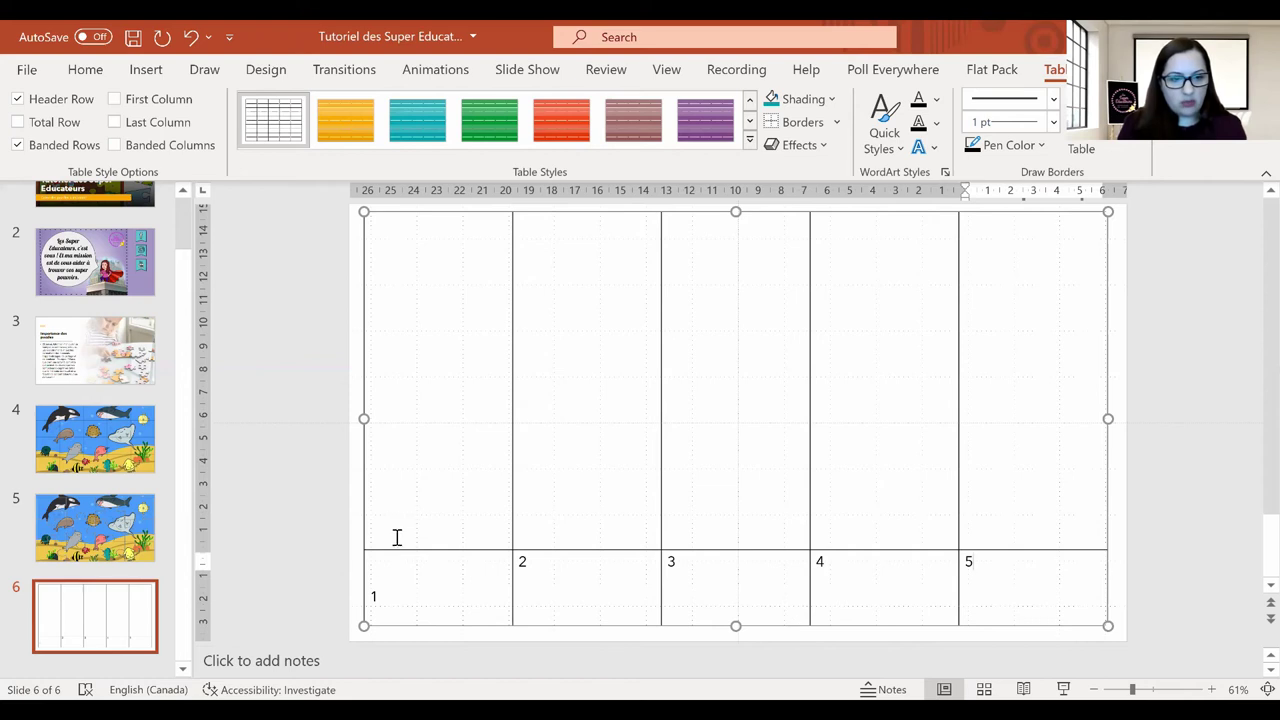
left_click(378, 597)
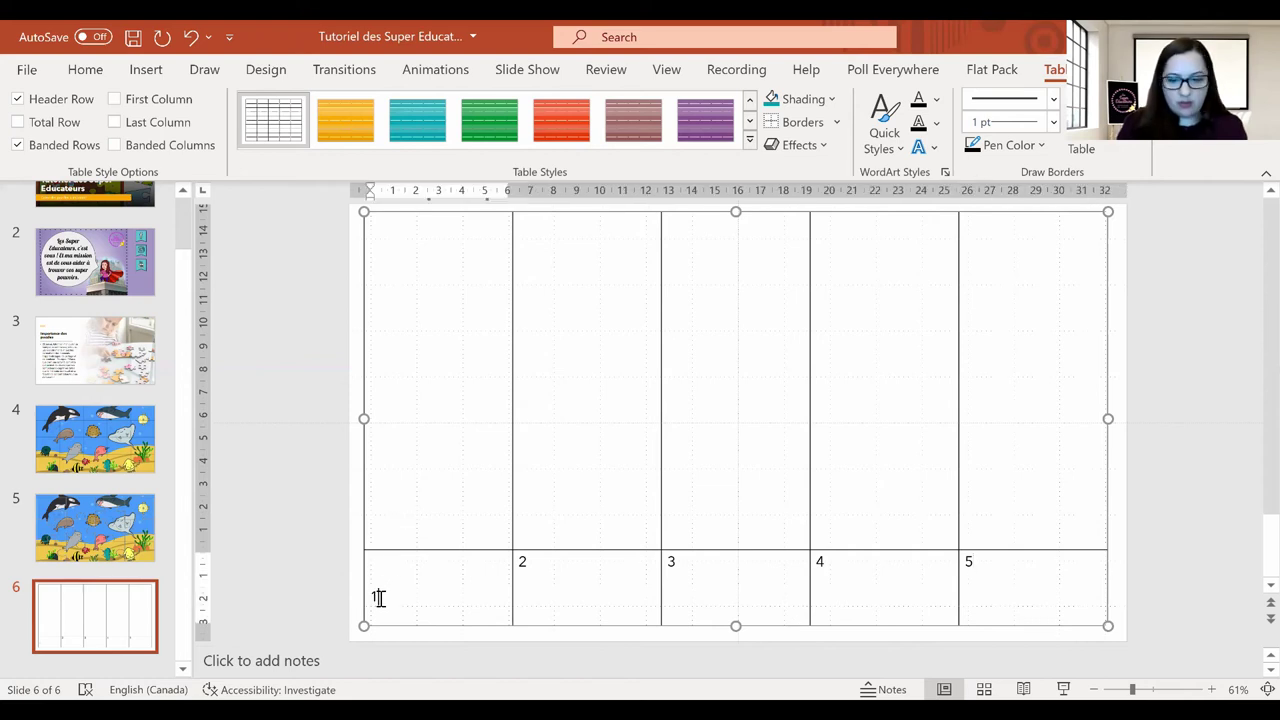
key("BackSpace")
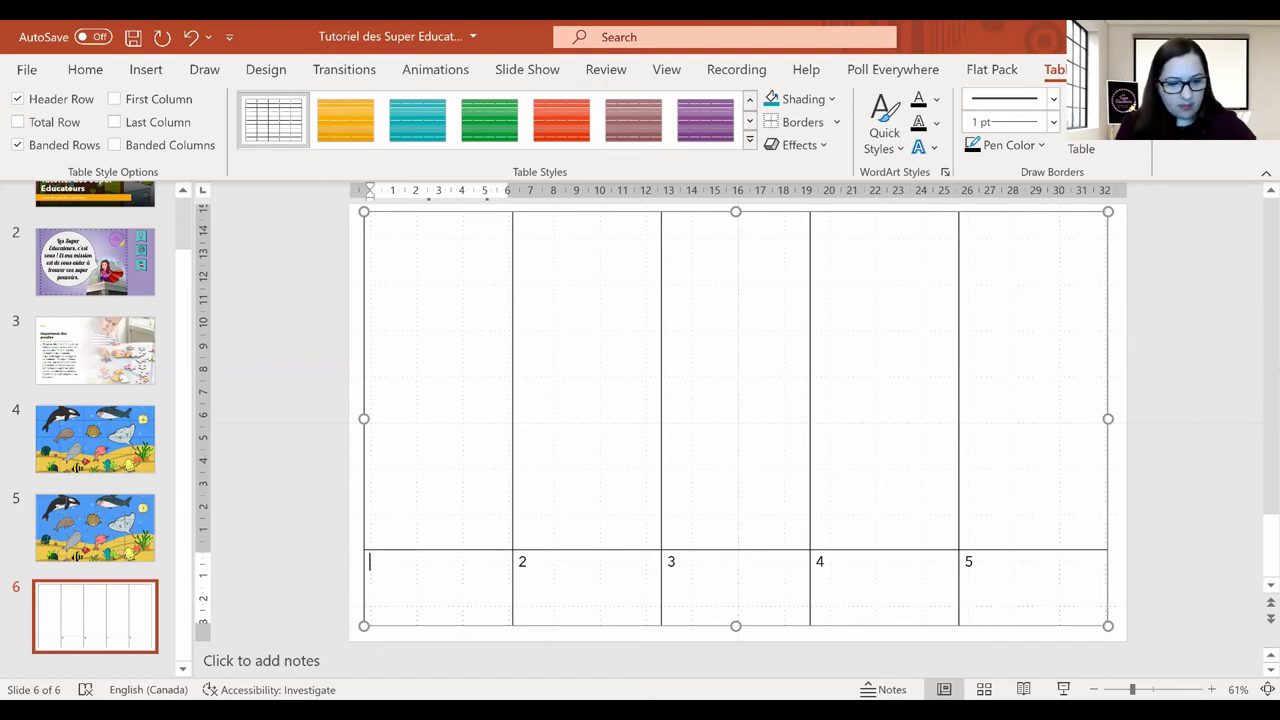
type("1")
key("Return")
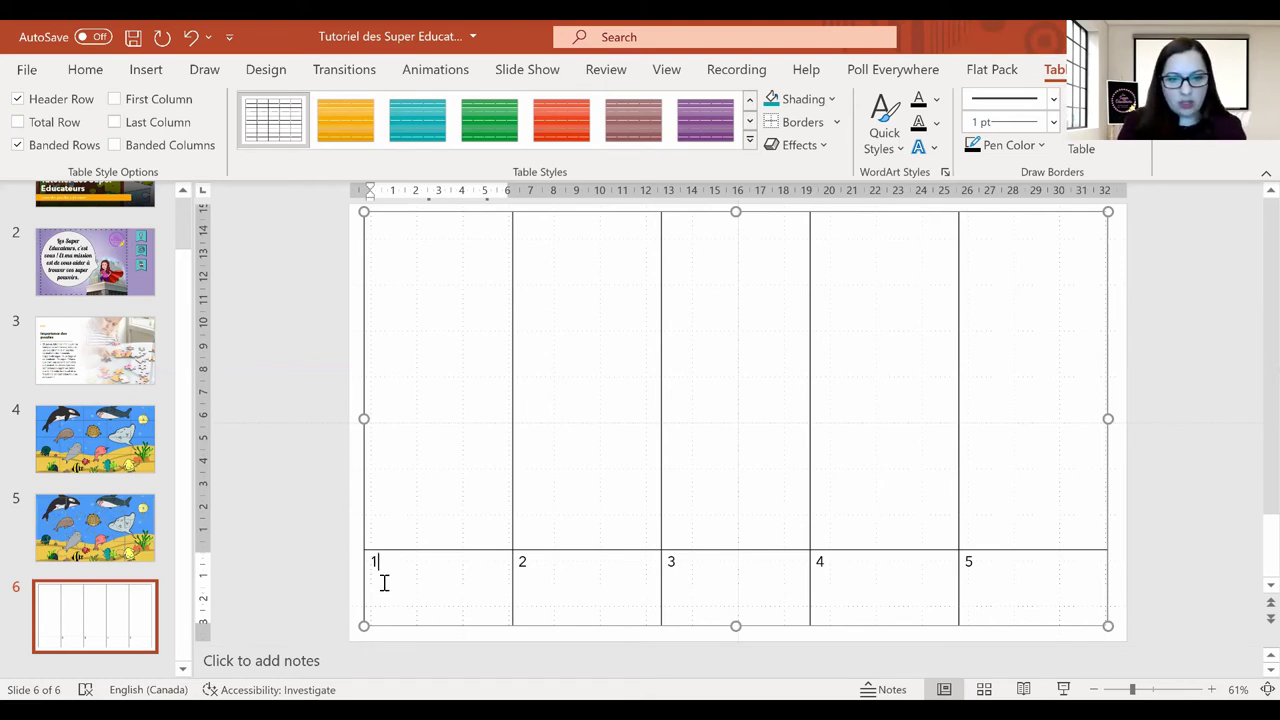
key("Return")
Step: Set the numbered bottom row to 48 pt
left_click_drag(745, 594, 980, 591)
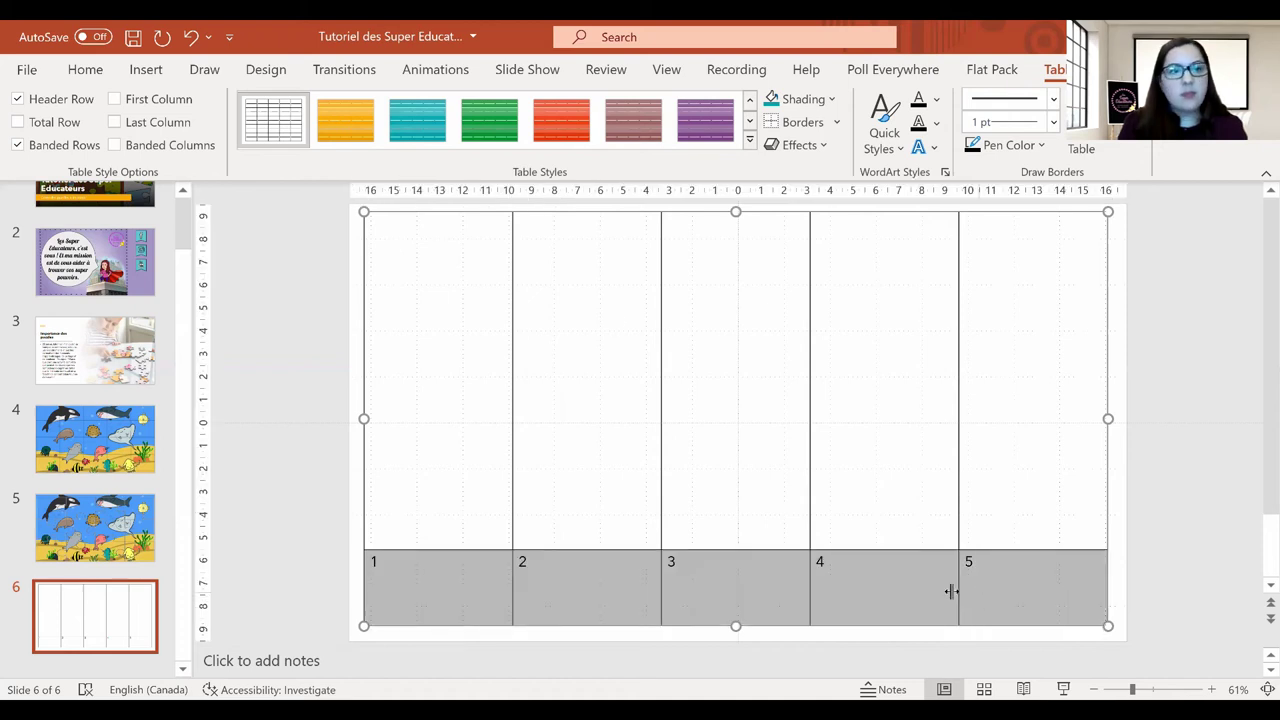
left_click(85, 70)
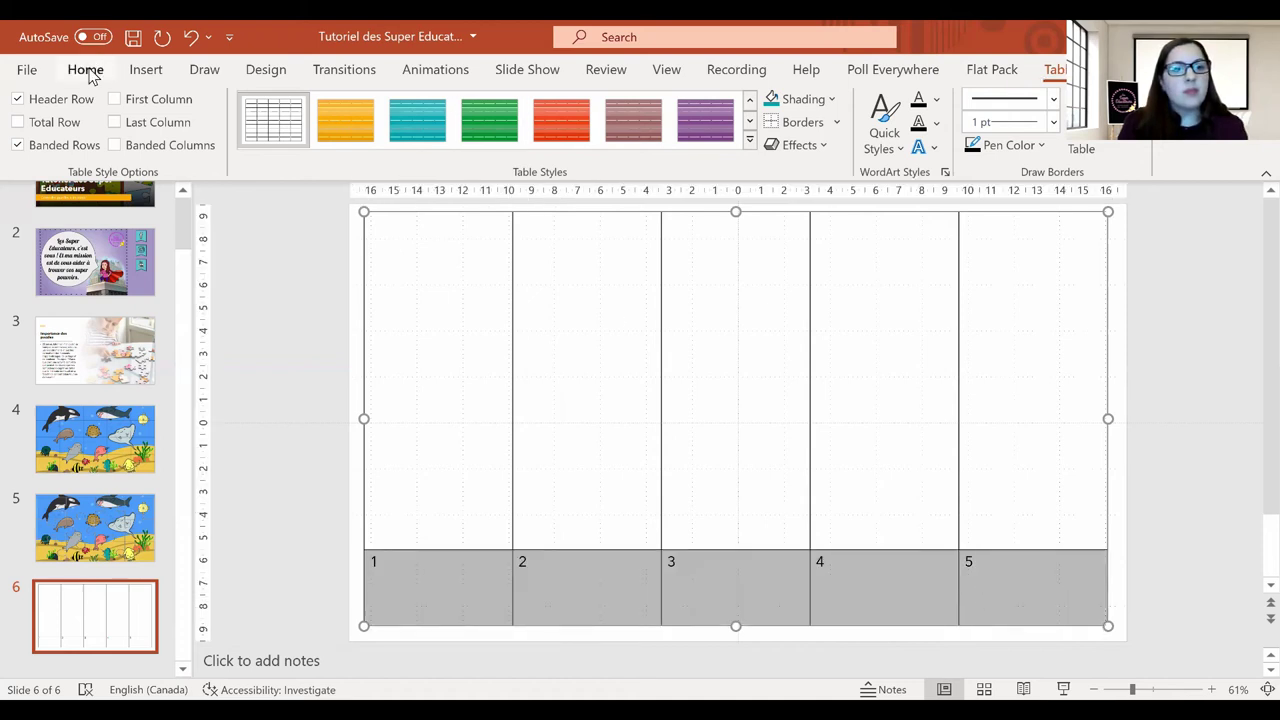
left_click(470, 110)
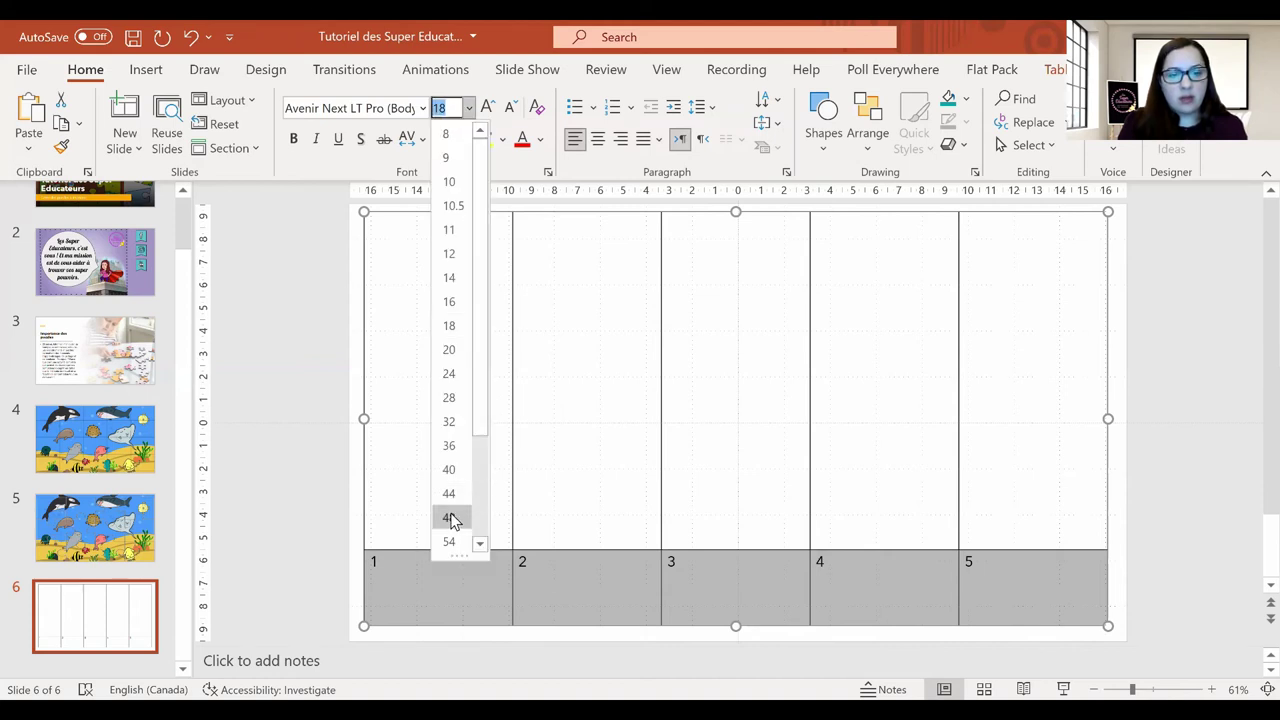
left_click(449, 517)
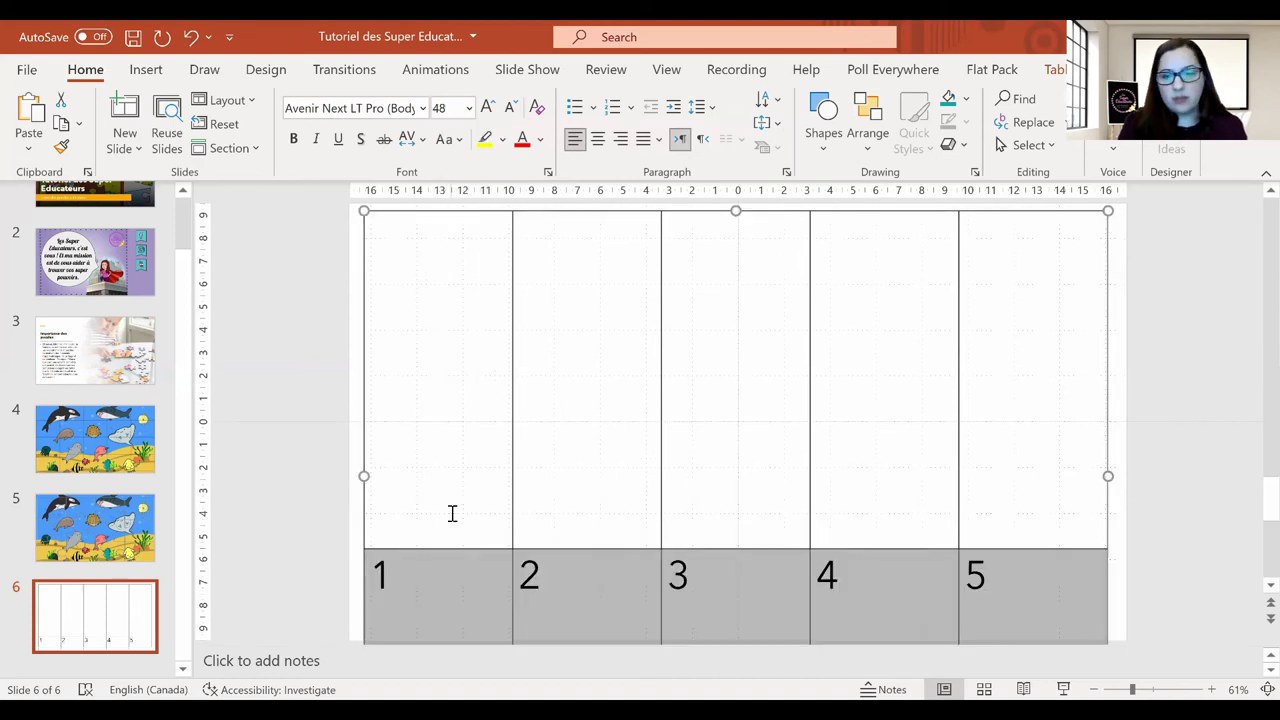
Step: Enlarge the numbers to 88 pt, delete the blank lines under 1, and select the number row
left_click(469, 108)
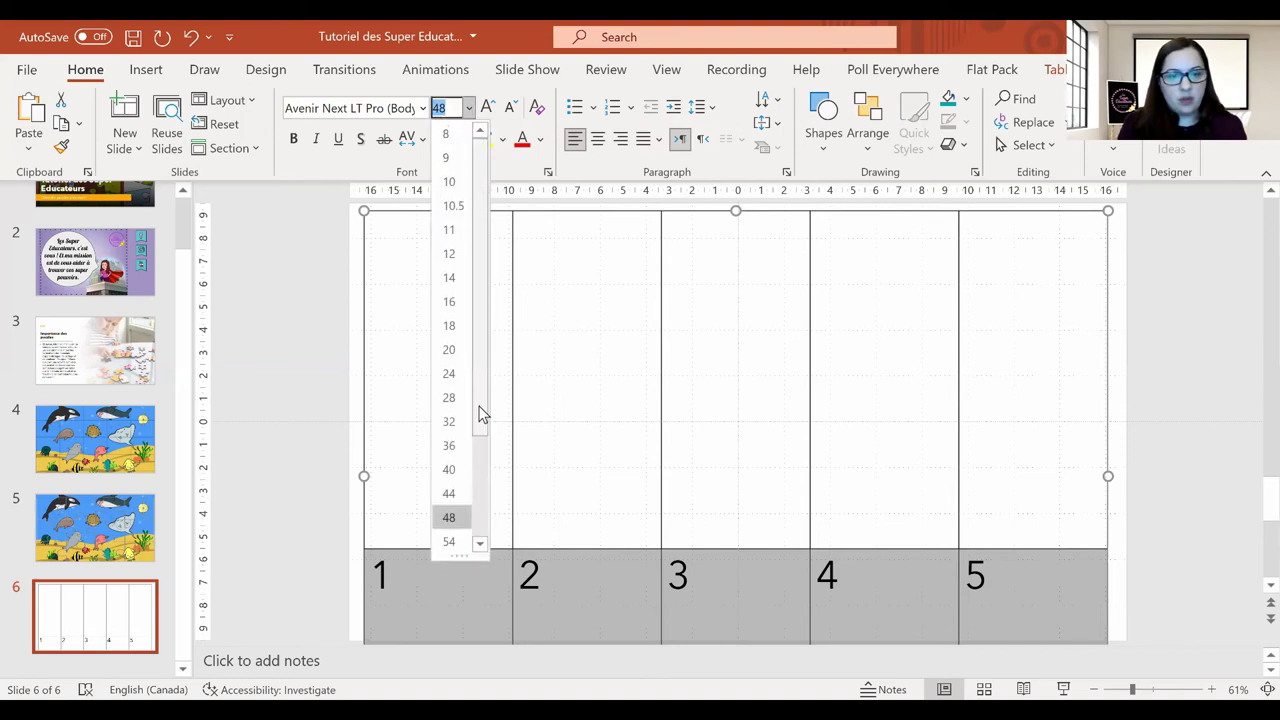
left_click_drag(479, 415, 478, 500)
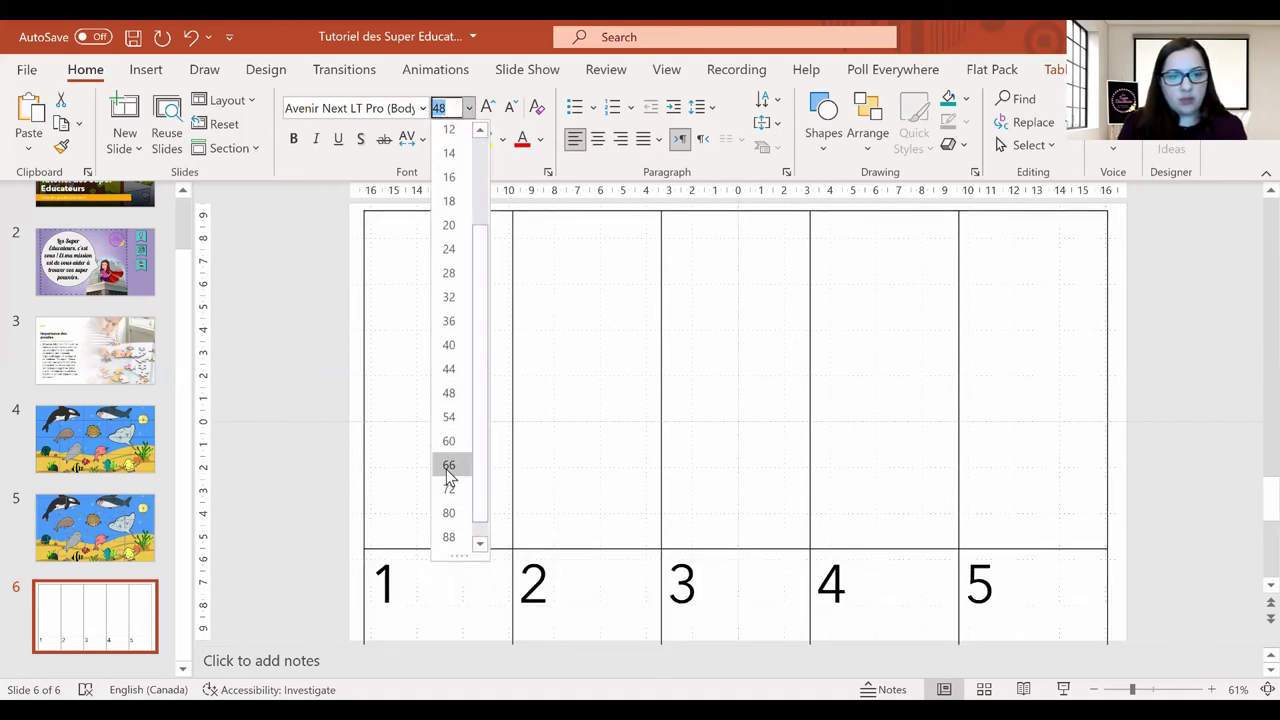
left_click(449, 537)
left_click(636, 607)
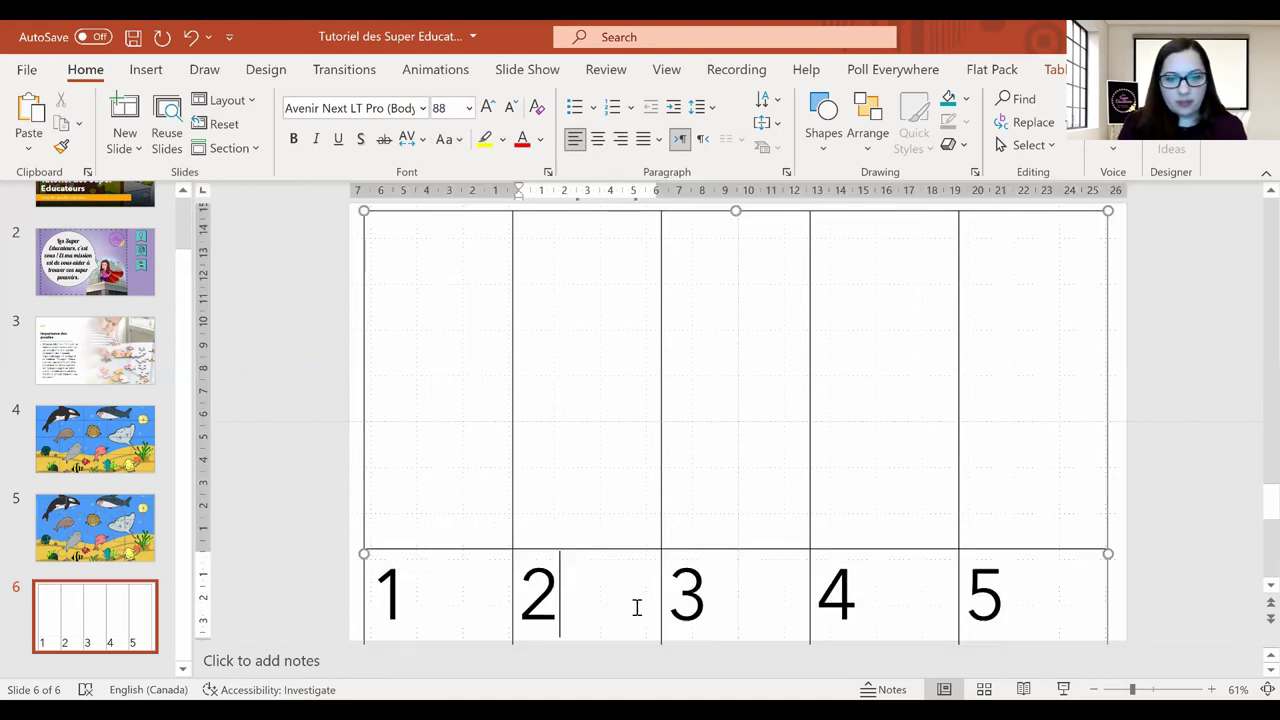
left_click(451, 637)
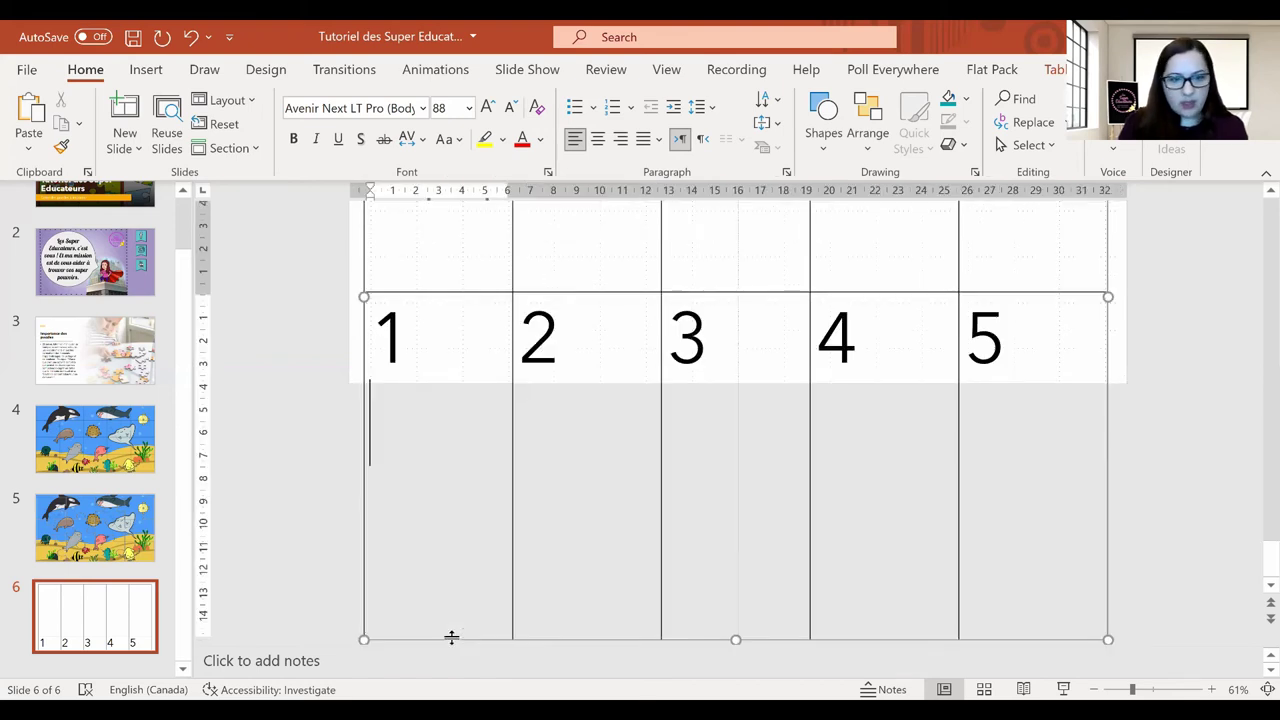
left_click(426, 613)
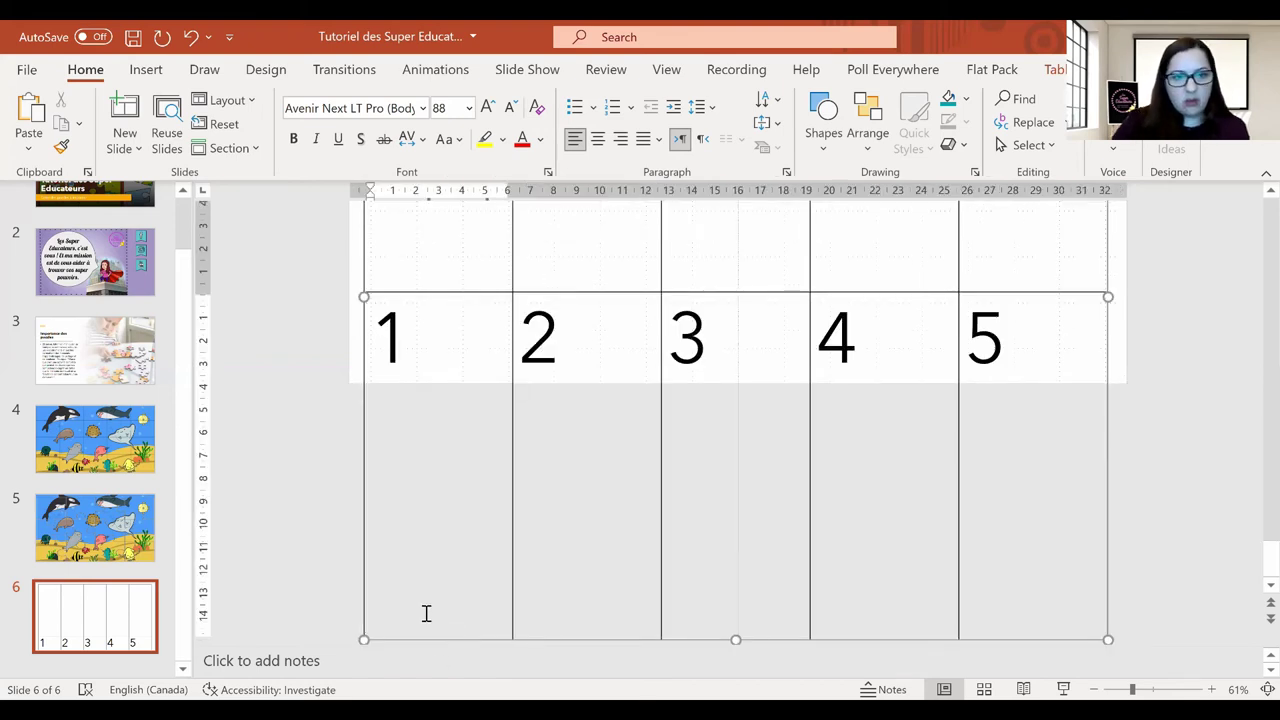
key("BackSpace")
key("BackSpace")
key("BackSpace")
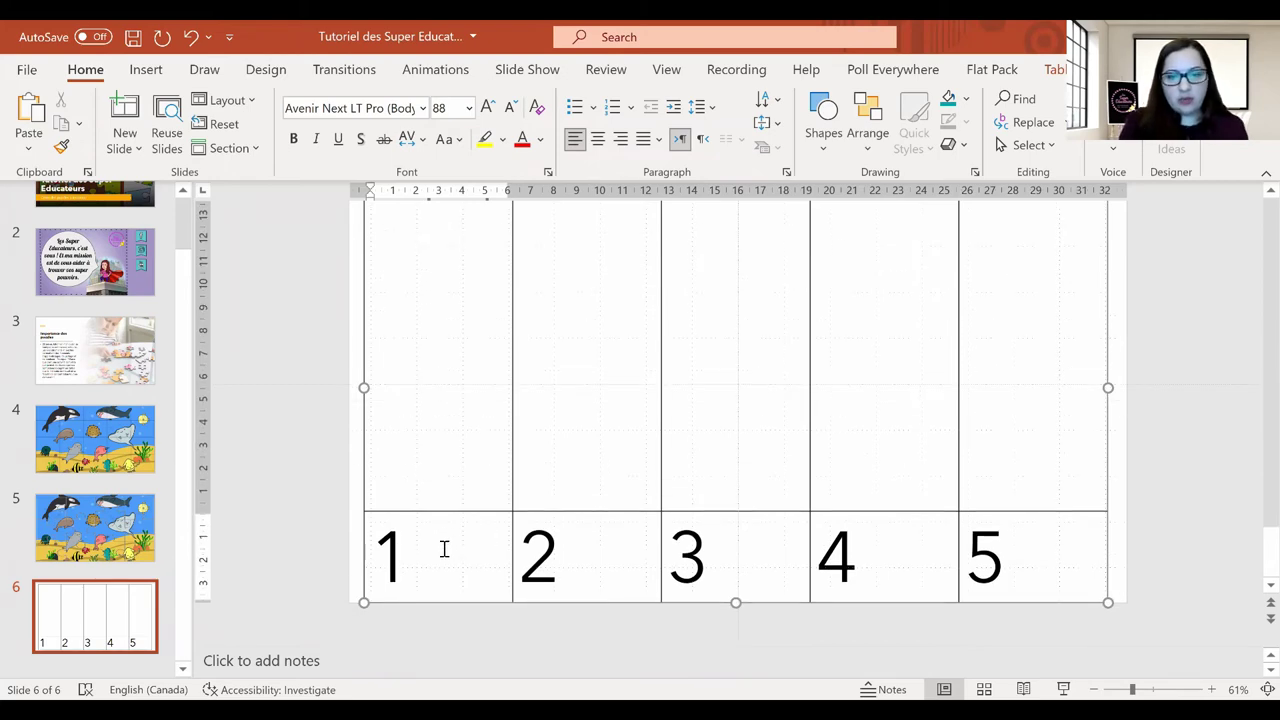
key("shift+Right")
key("shift+Right")
key("shift+Right")
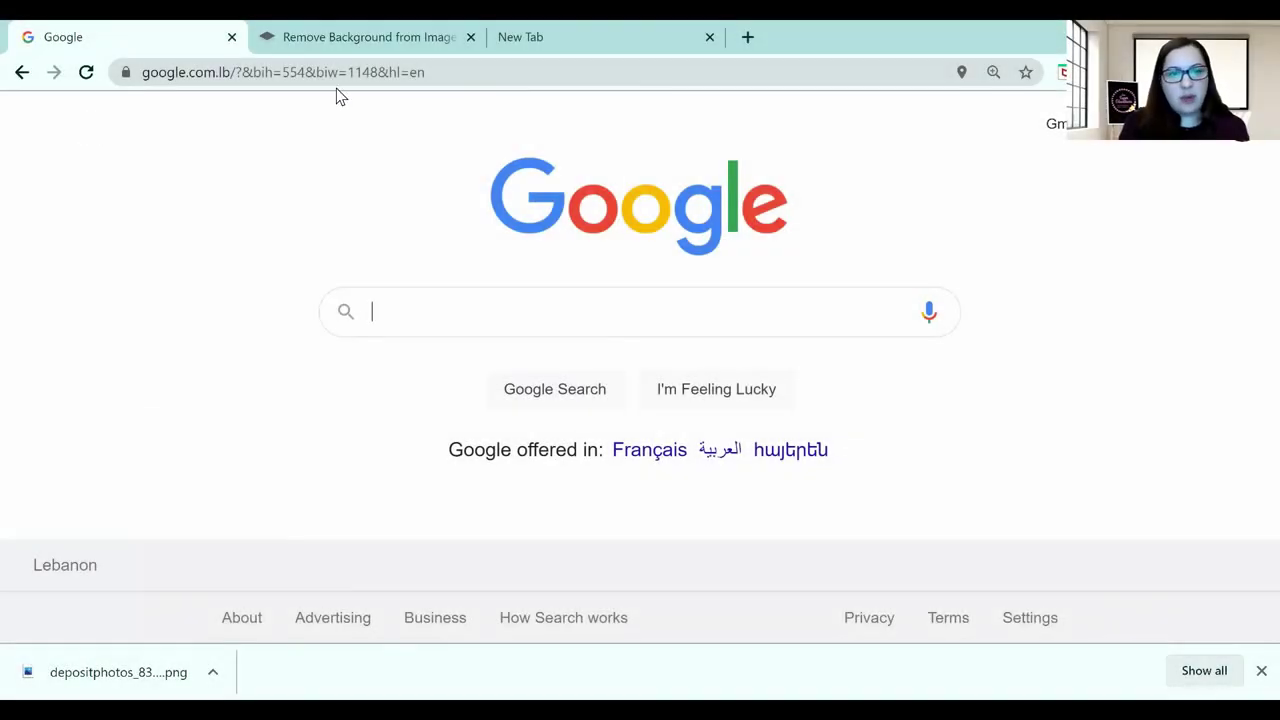
Step: Search Google for 'poisson' and show the image results
type("po")
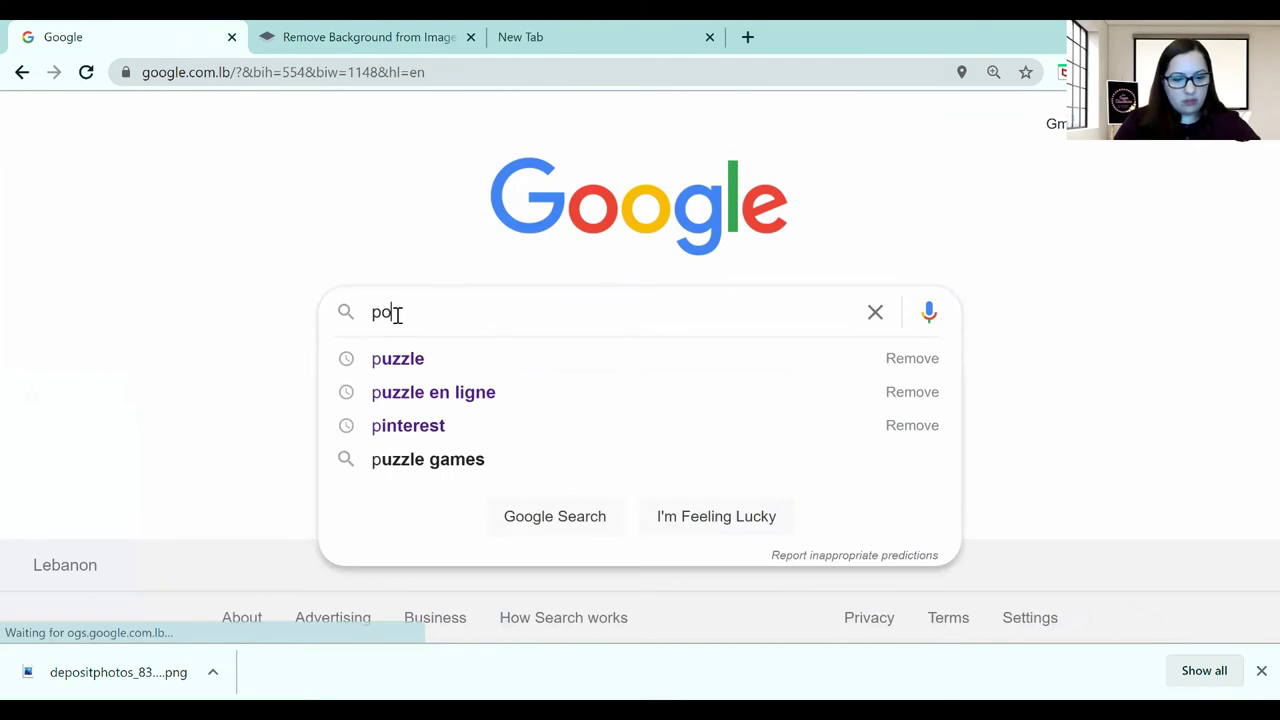
type("isson")
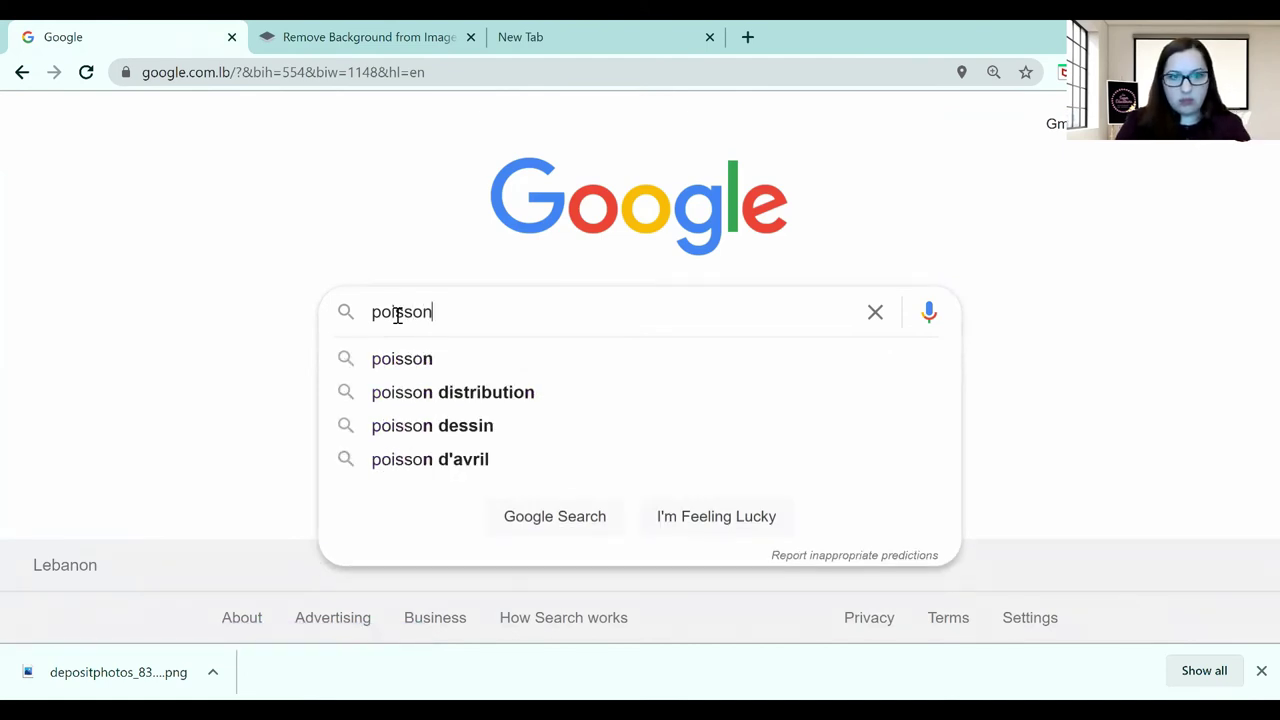
key("Return")
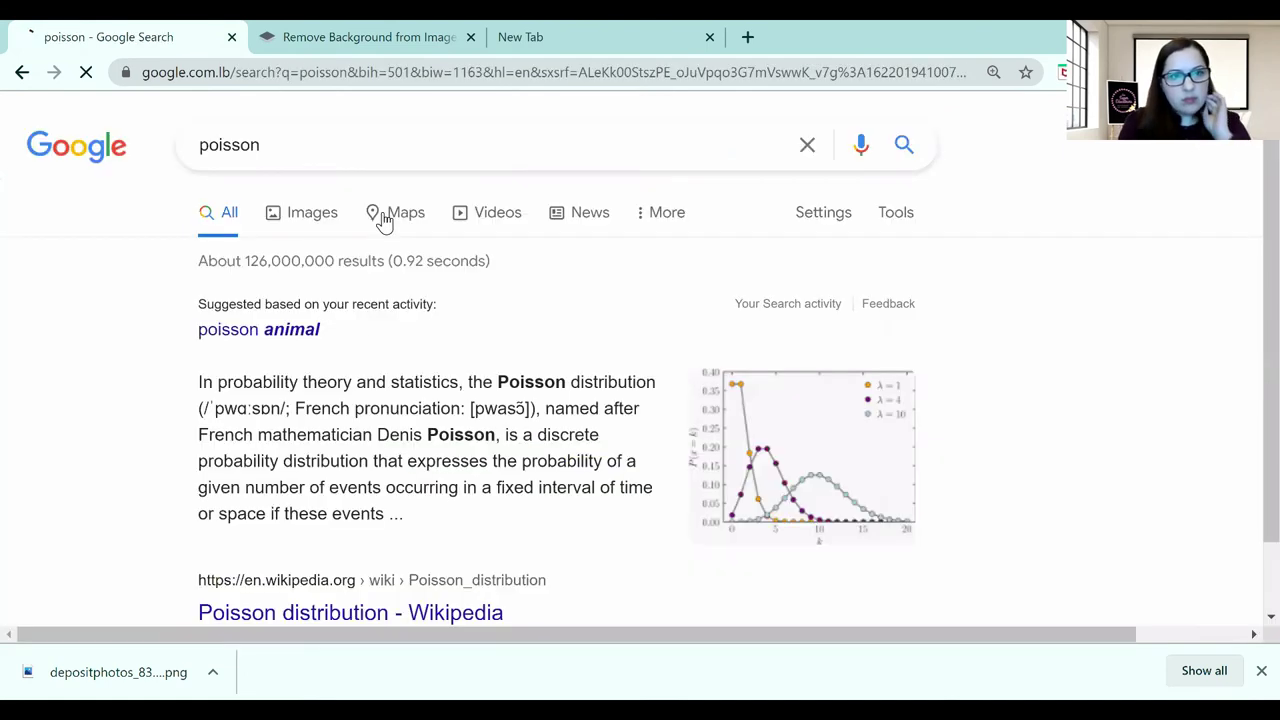
left_click(328, 216)
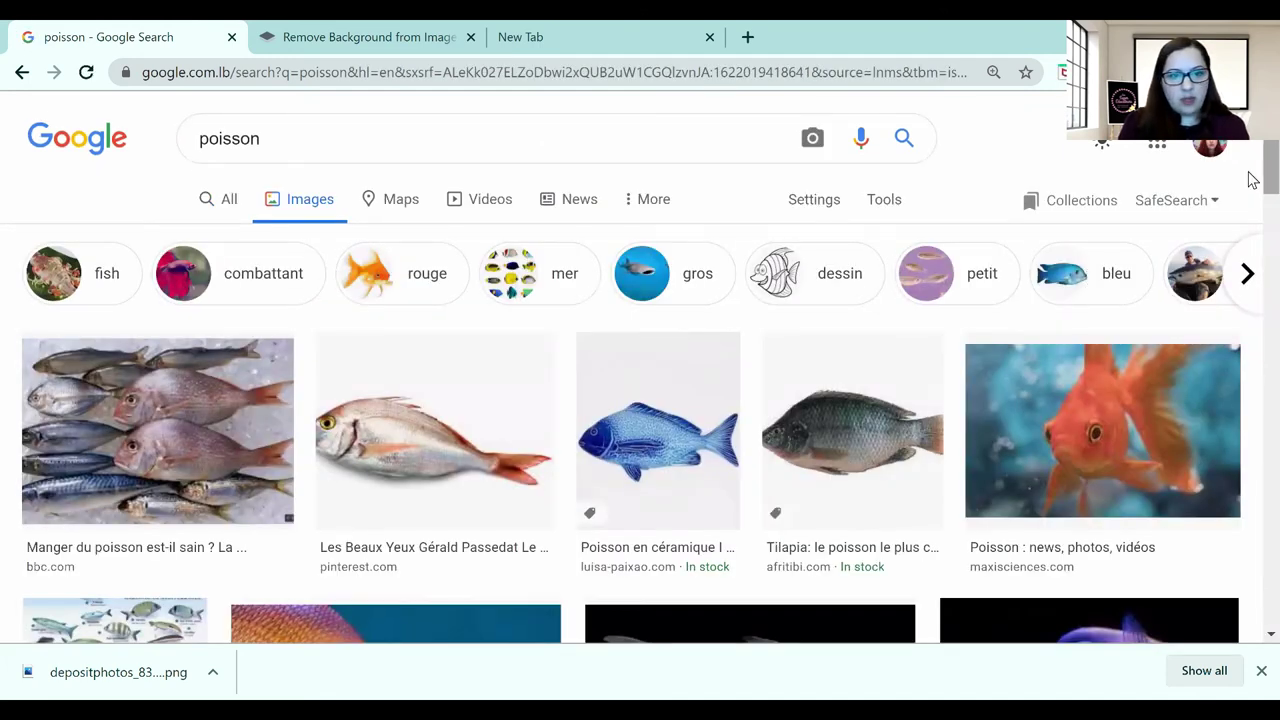
Step: Preview the red goldfish photo among the results and copy the image
scroll(1252, 245, "down", 3)
scroll(1250, 248, "down", 3)
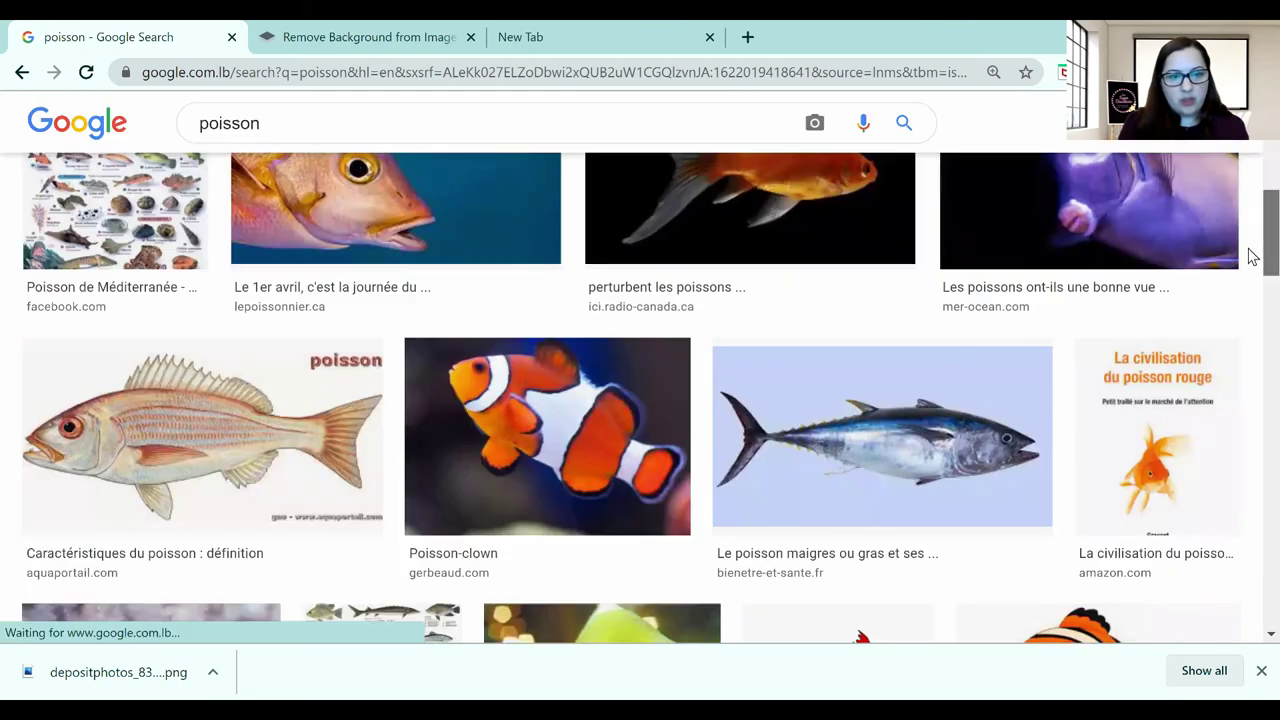
left_click(575, 470)
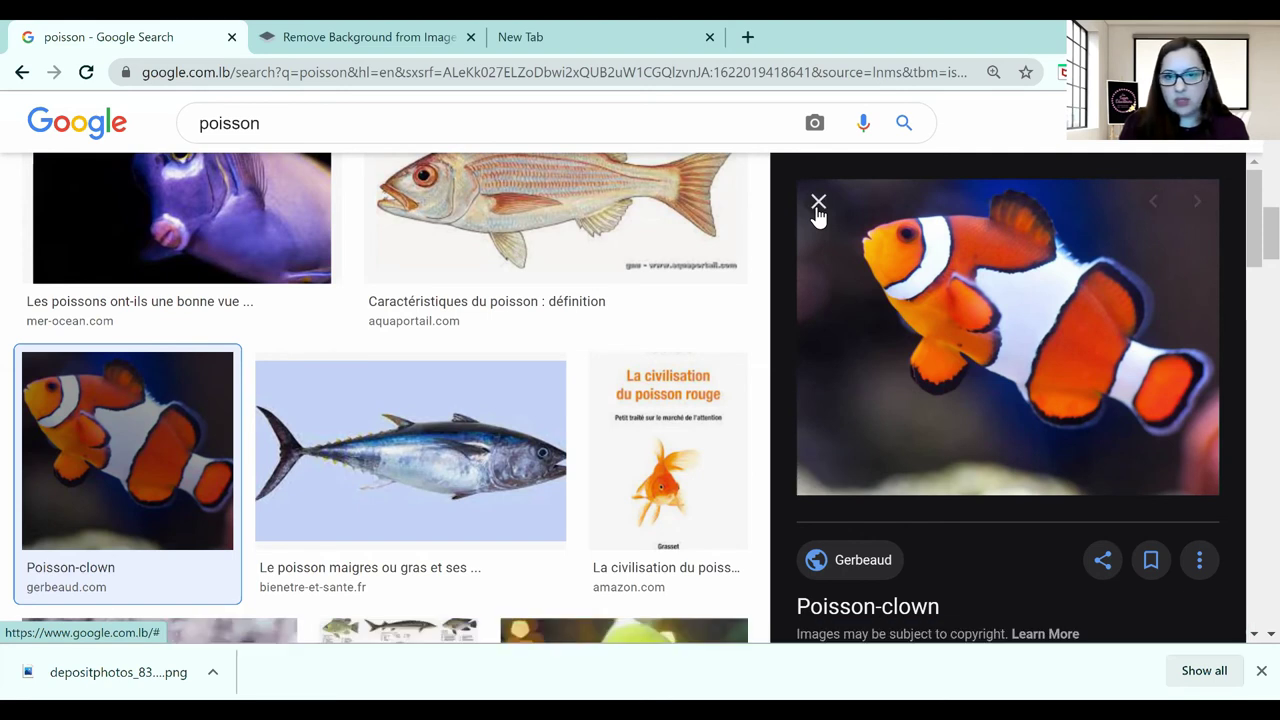
key("Escape")
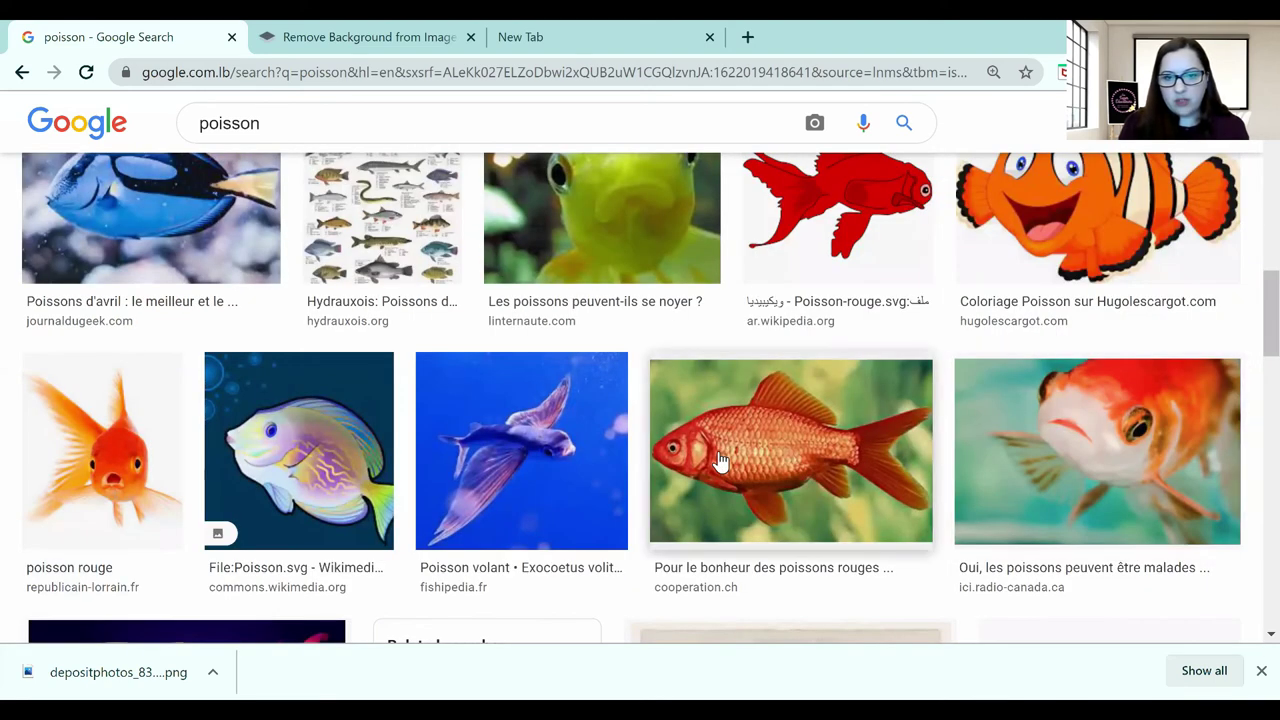
left_click(758, 410)
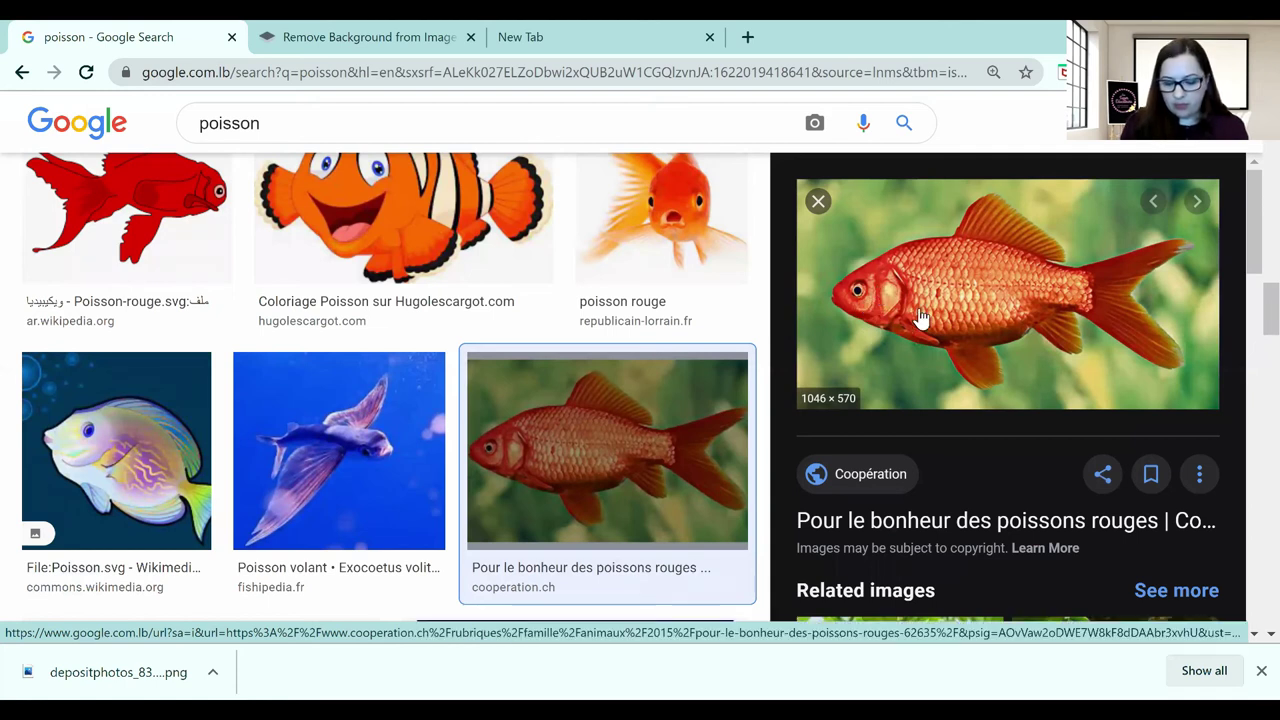
right_click(920, 312)
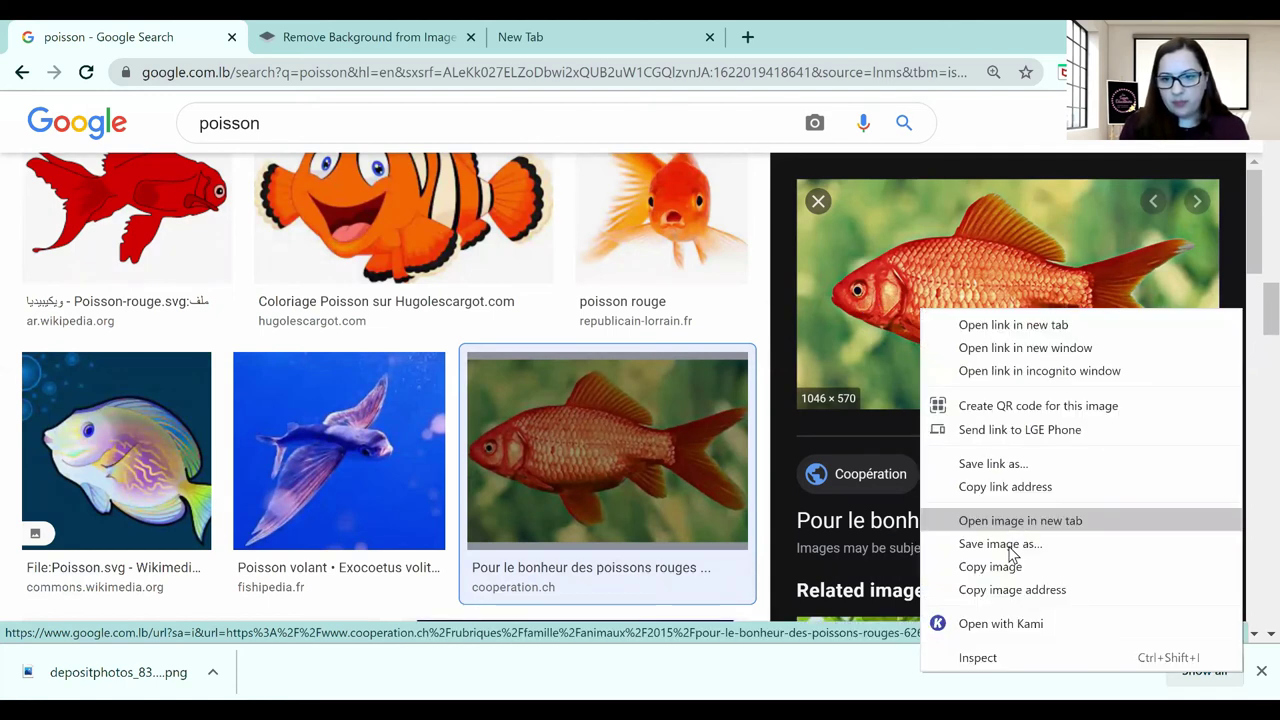
left_click(1012, 568)
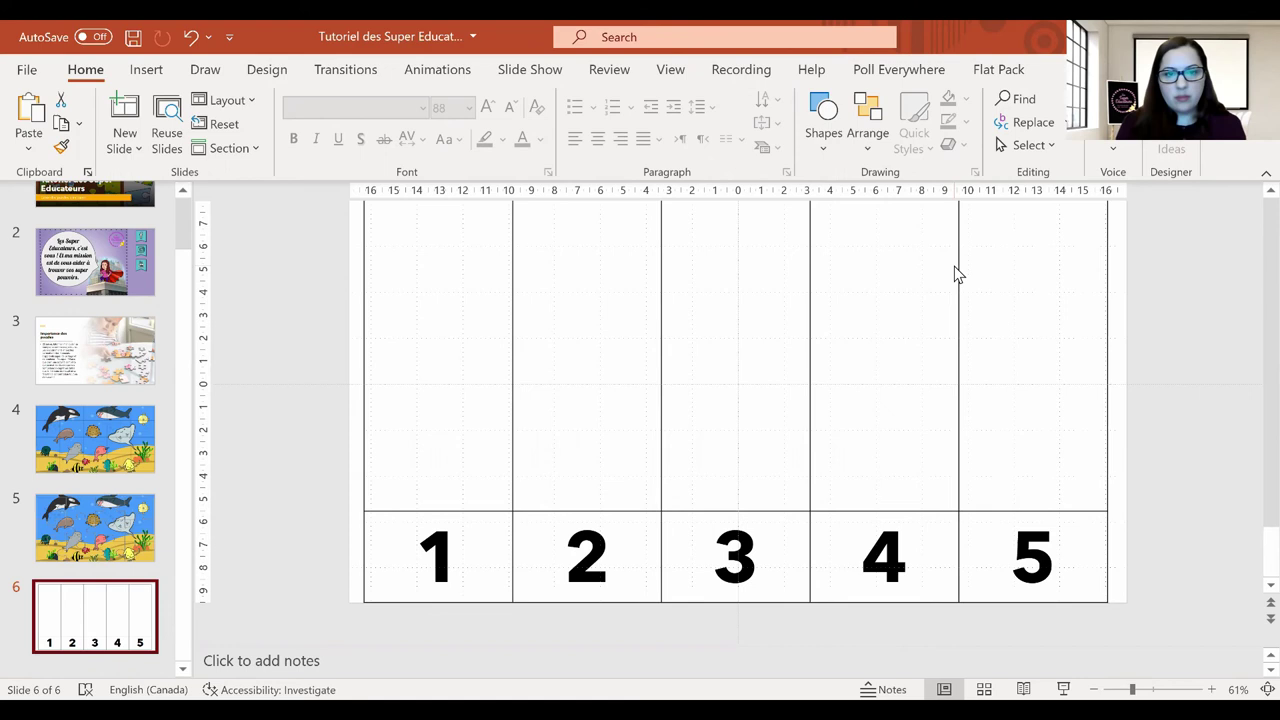
Step: Paste the goldfish photo onto slide 6 and send it behind the numbered grid
key("ctrl+v")
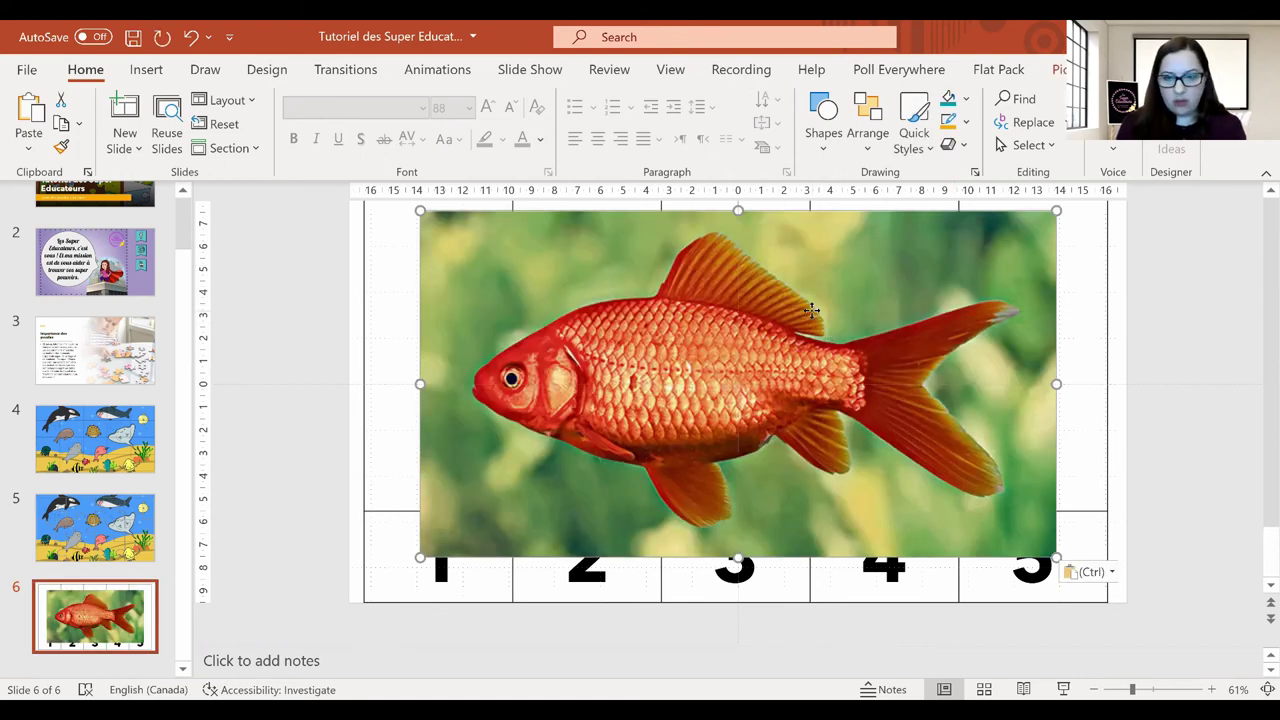
right_click(813, 330)
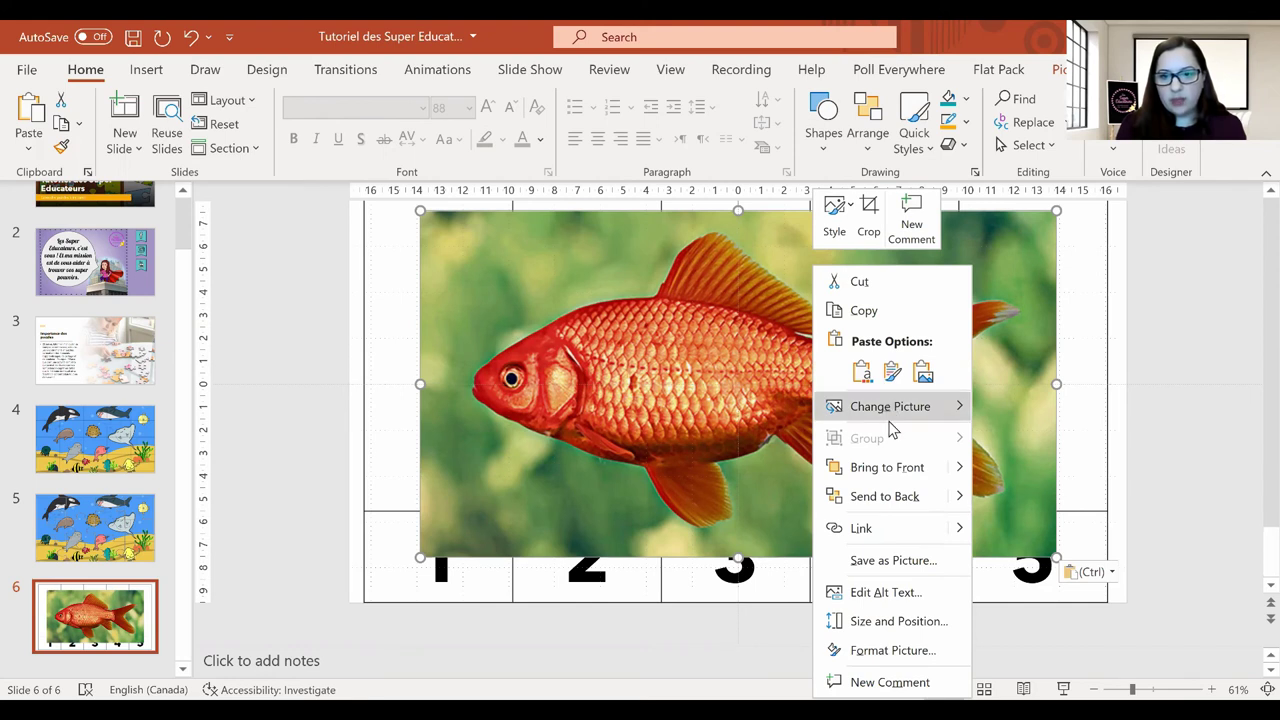
left_click(888, 496)
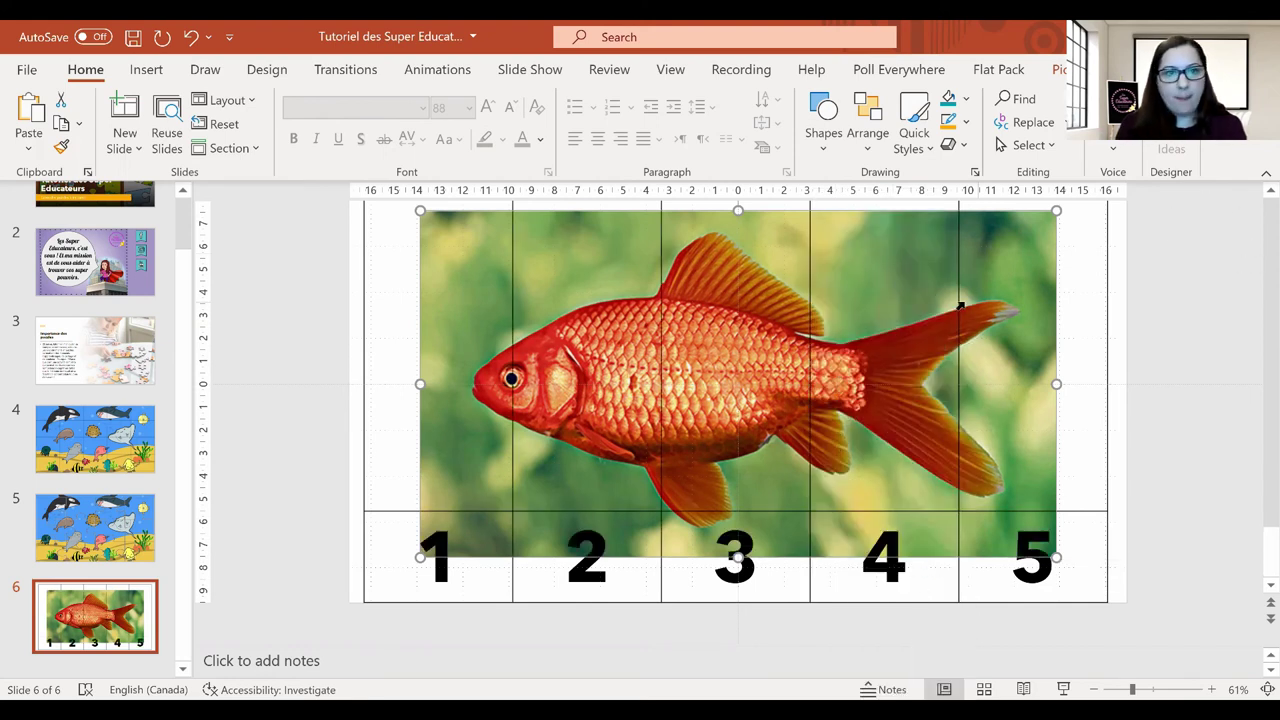
Step: Stretch the goldfish picture from corner to corner so it fills the whole slide
left_click(1267, 689)
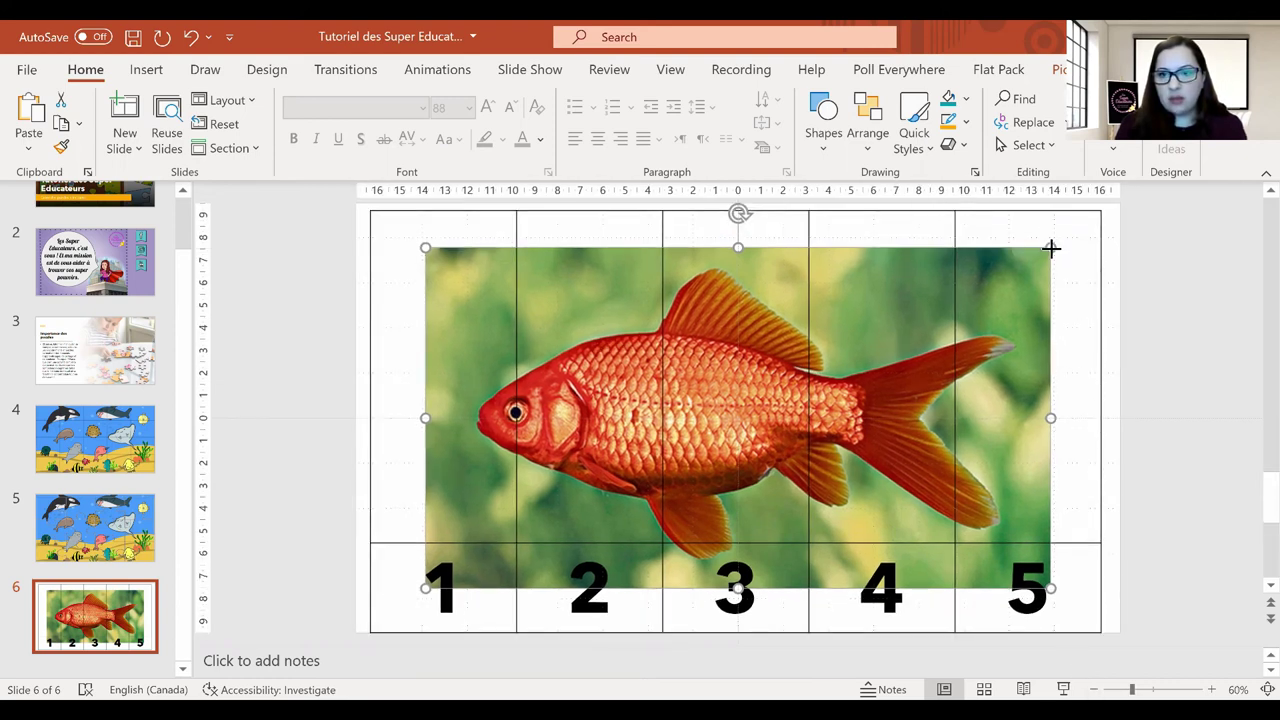
left_click_drag(1050, 247, 1108, 205)
left_click_drag(427, 591, 349, 635)
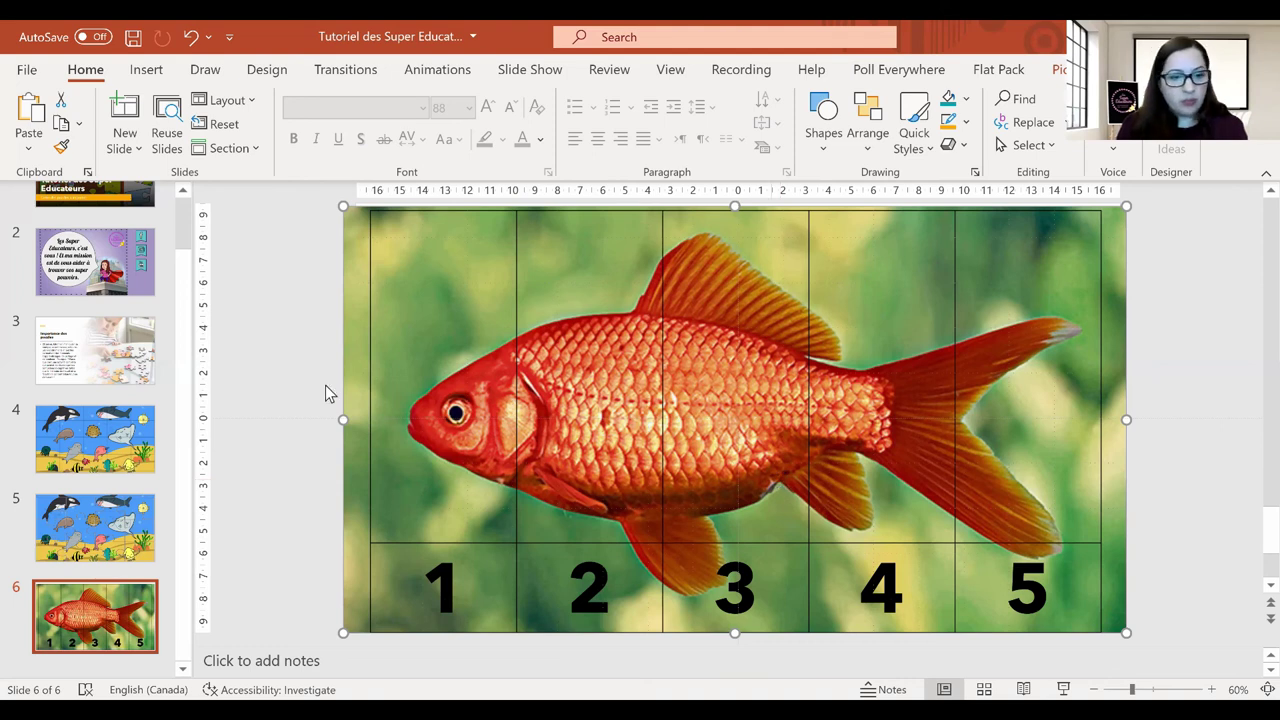
Step: Duplicate the goldfish slide 6 to create slide 7
left_click(128, 597)
right_click(128, 597)
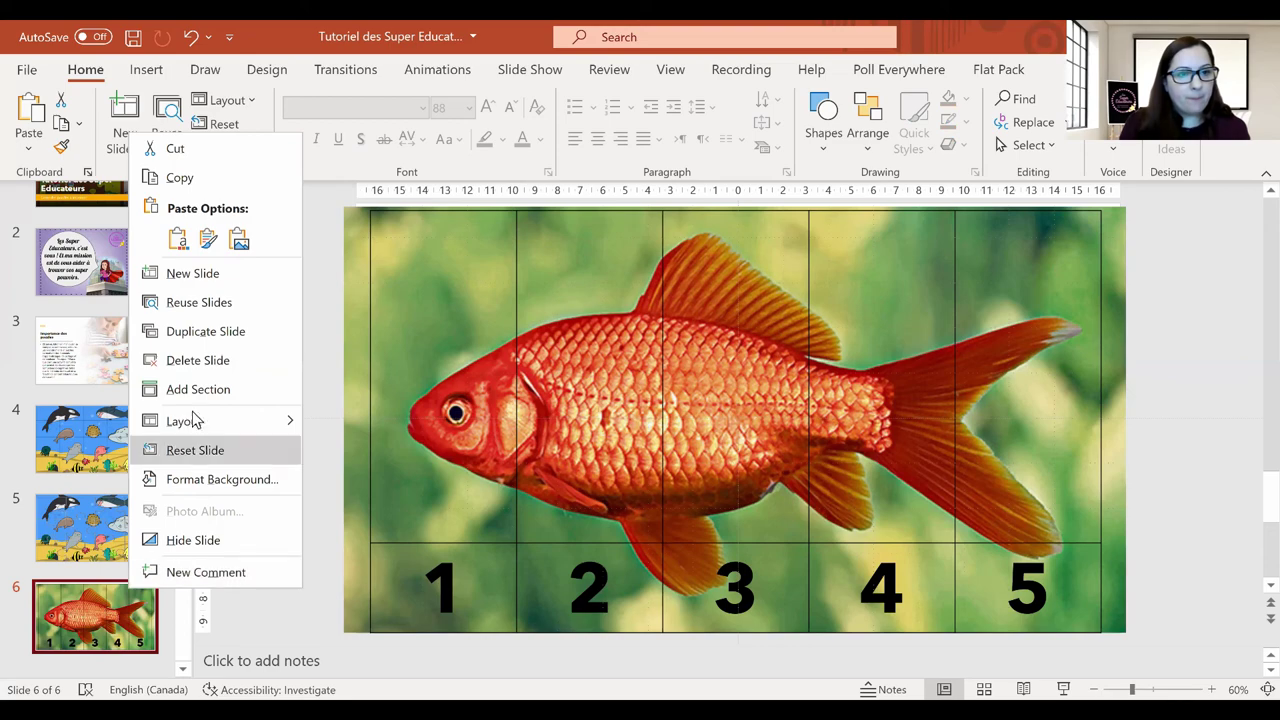
left_click(222, 335)
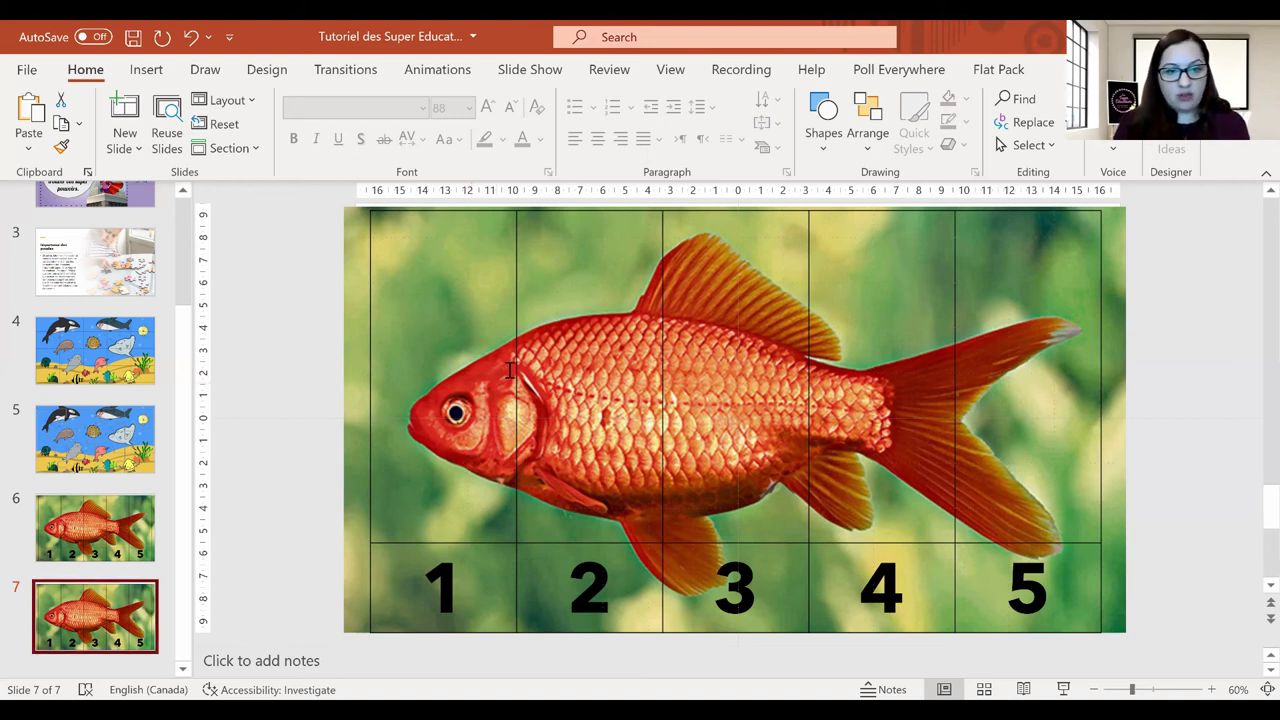
Step: Narrow slide 7's grid, insert two columns to the right, and widen it across the slide
left_click(1090, 357)
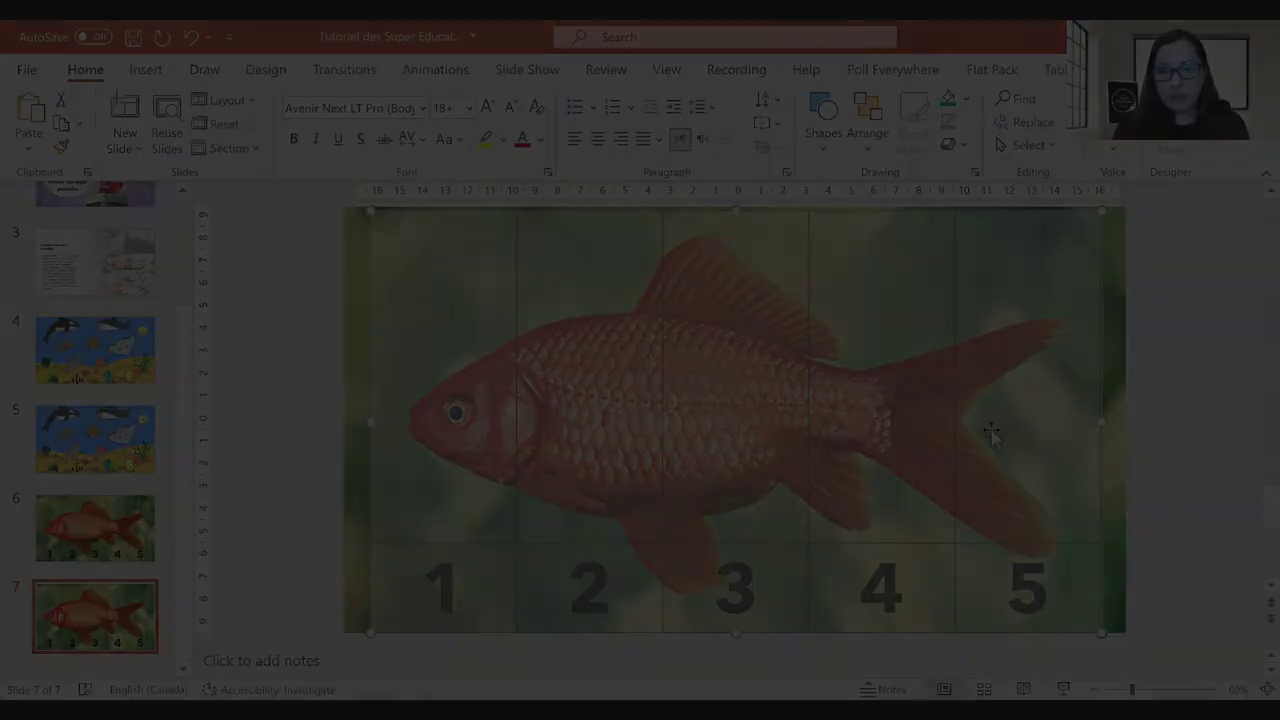
left_click_drag(1102, 423, 962, 423)
left_click(906, 576, "shift")
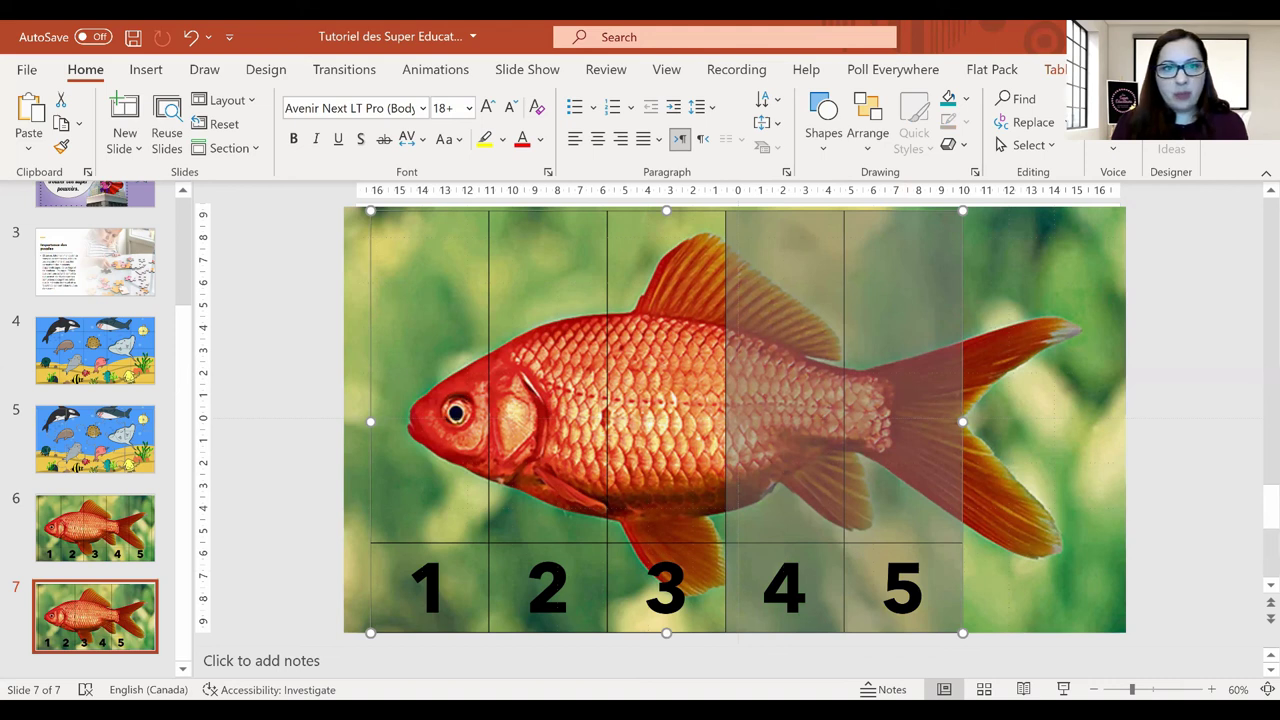
left_click(1150, 69)
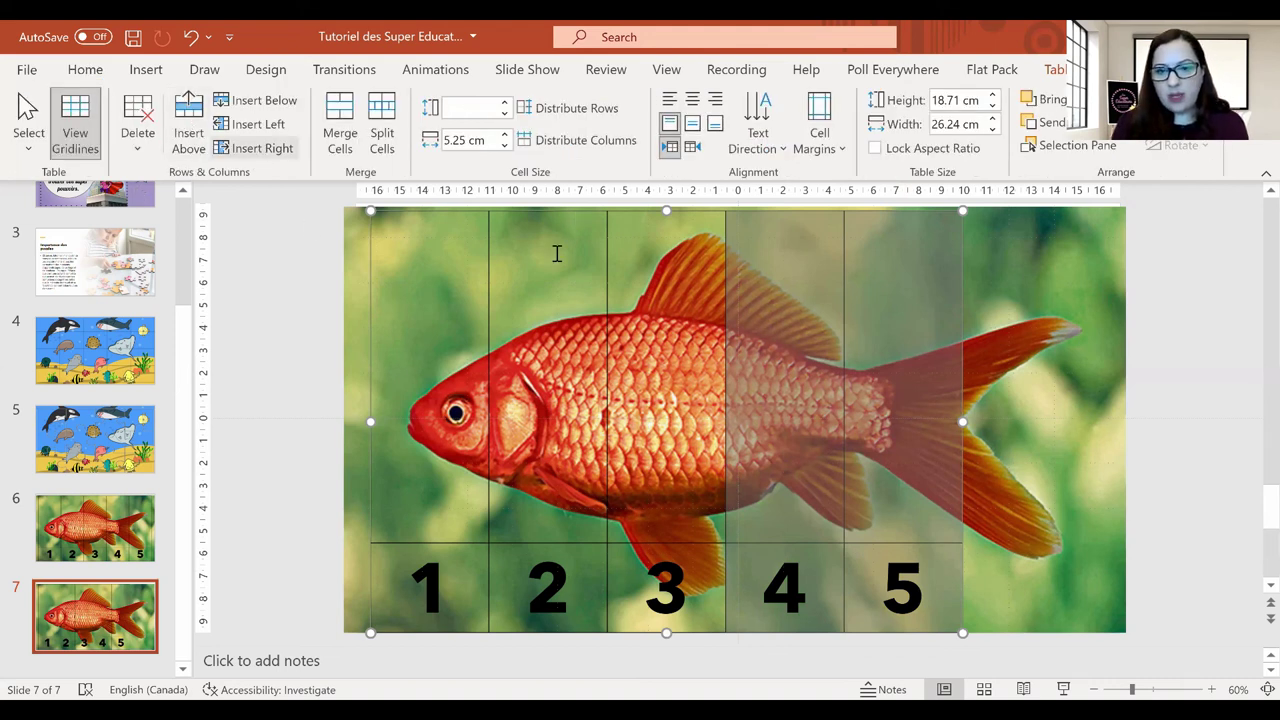
left_click_drag(963, 422, 1115, 422)
left_click_drag(371, 421, 356, 421)
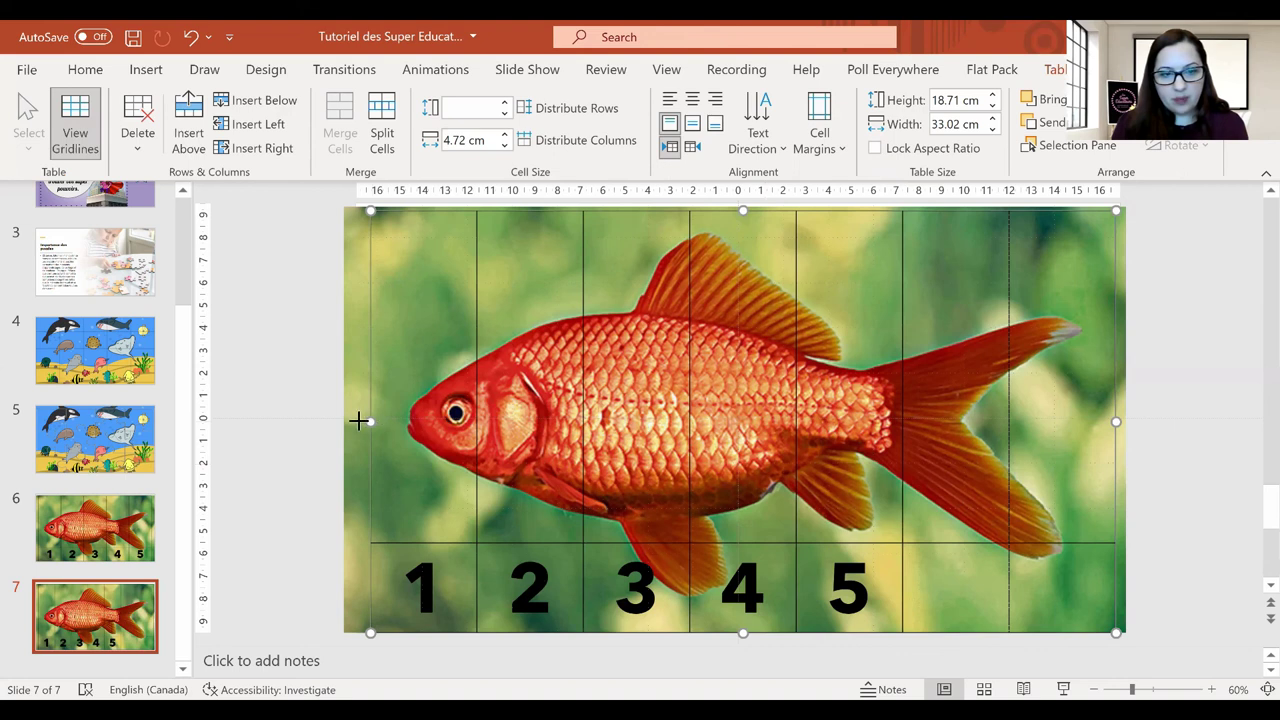
left_click(392, 598)
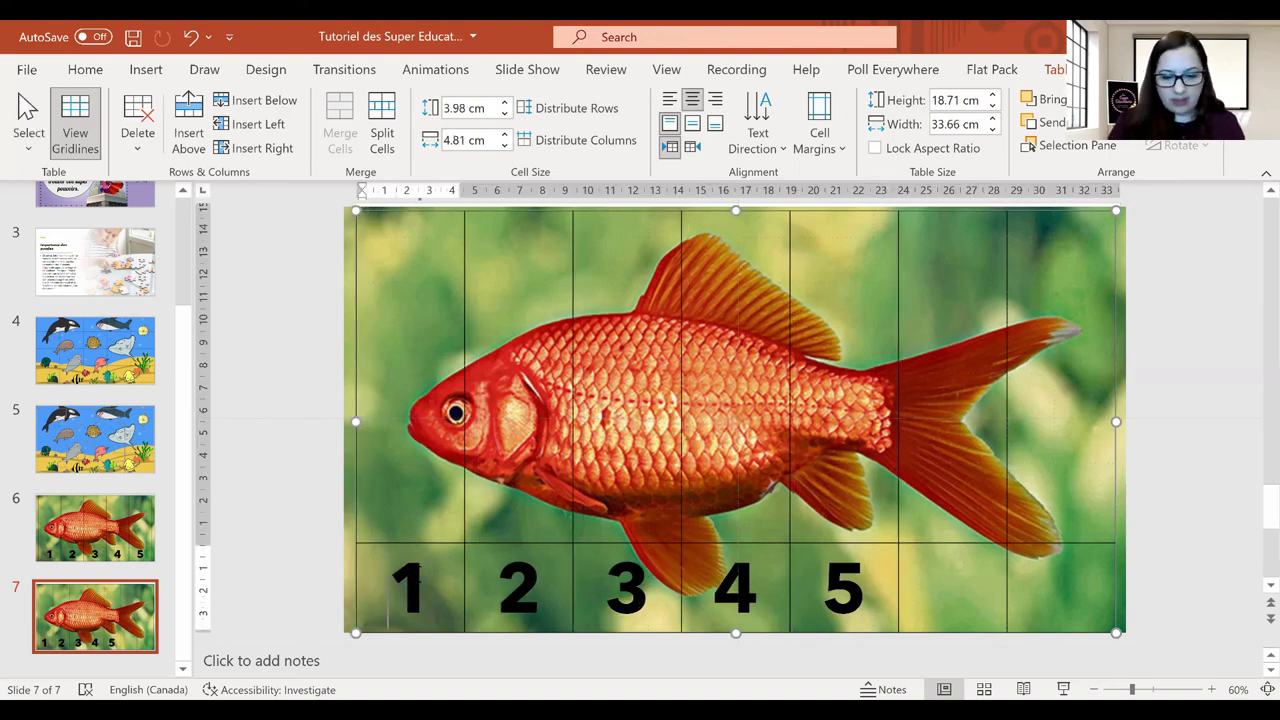
Step: Replace the numbers 1, 2 and 3 in the bottom row with p, o, i
key("BackSpace")
type("p")
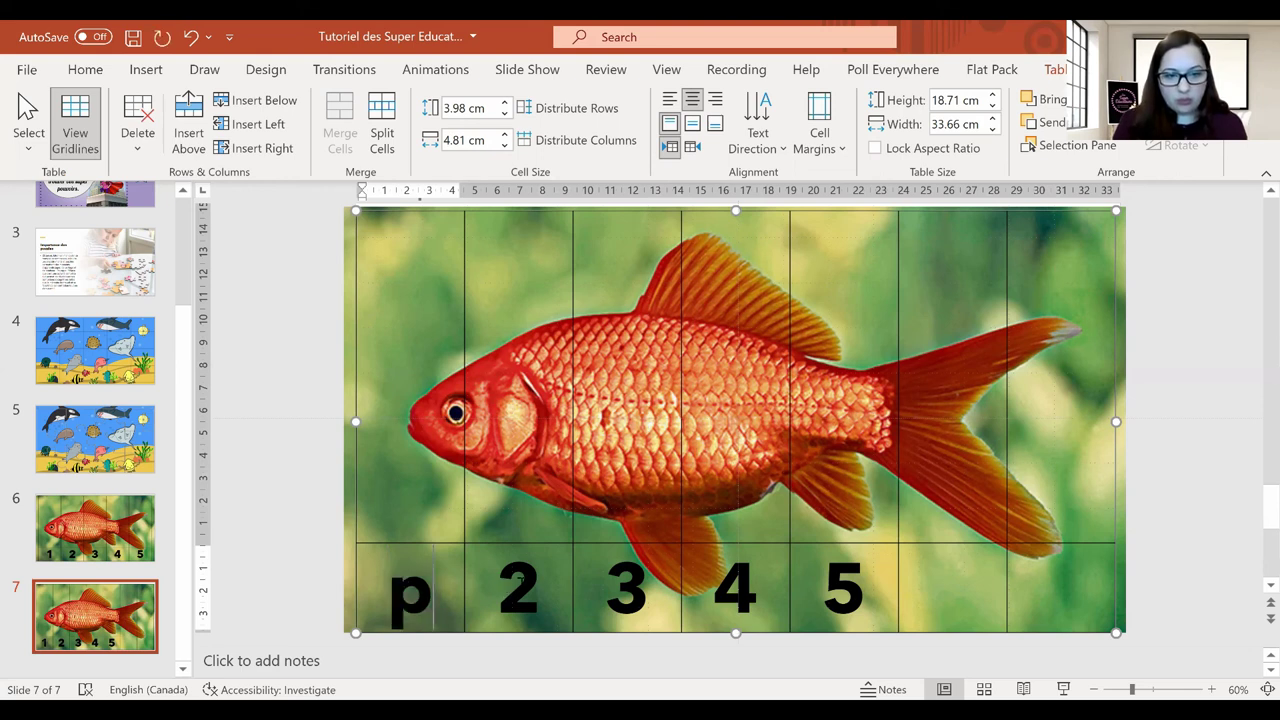
key("Right")
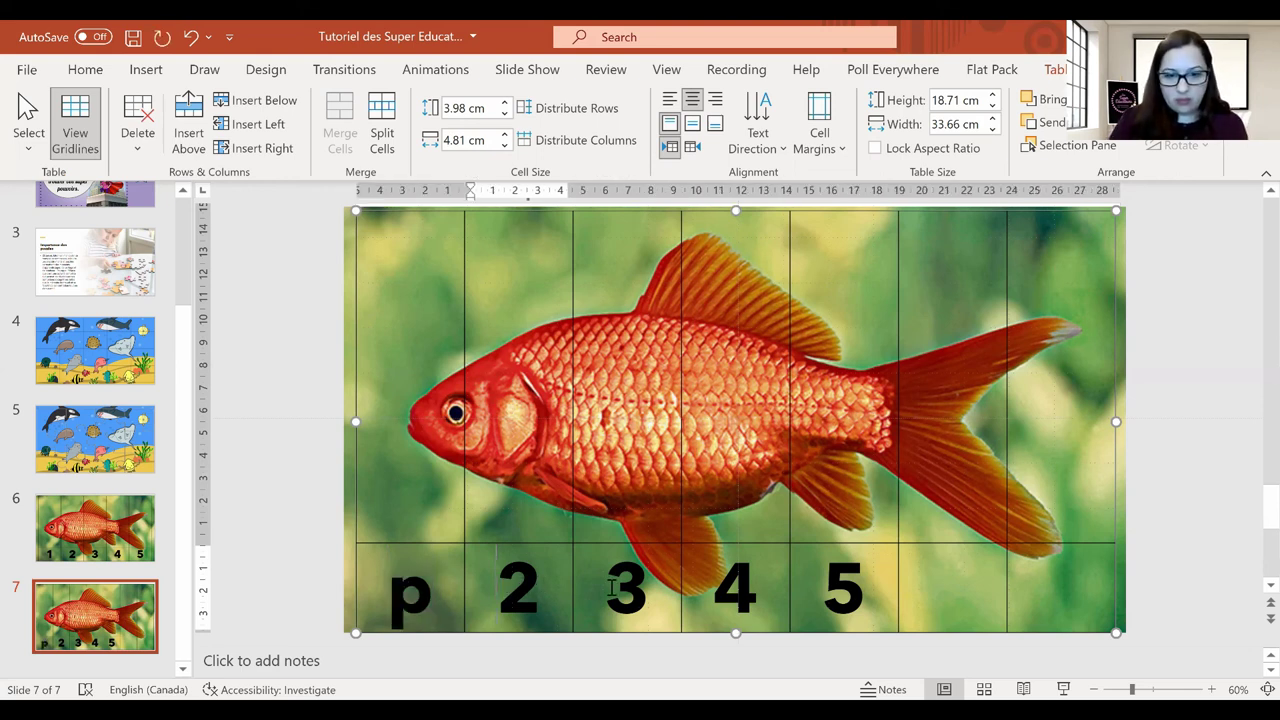
key("Delete")
type("o")
key("Tab")
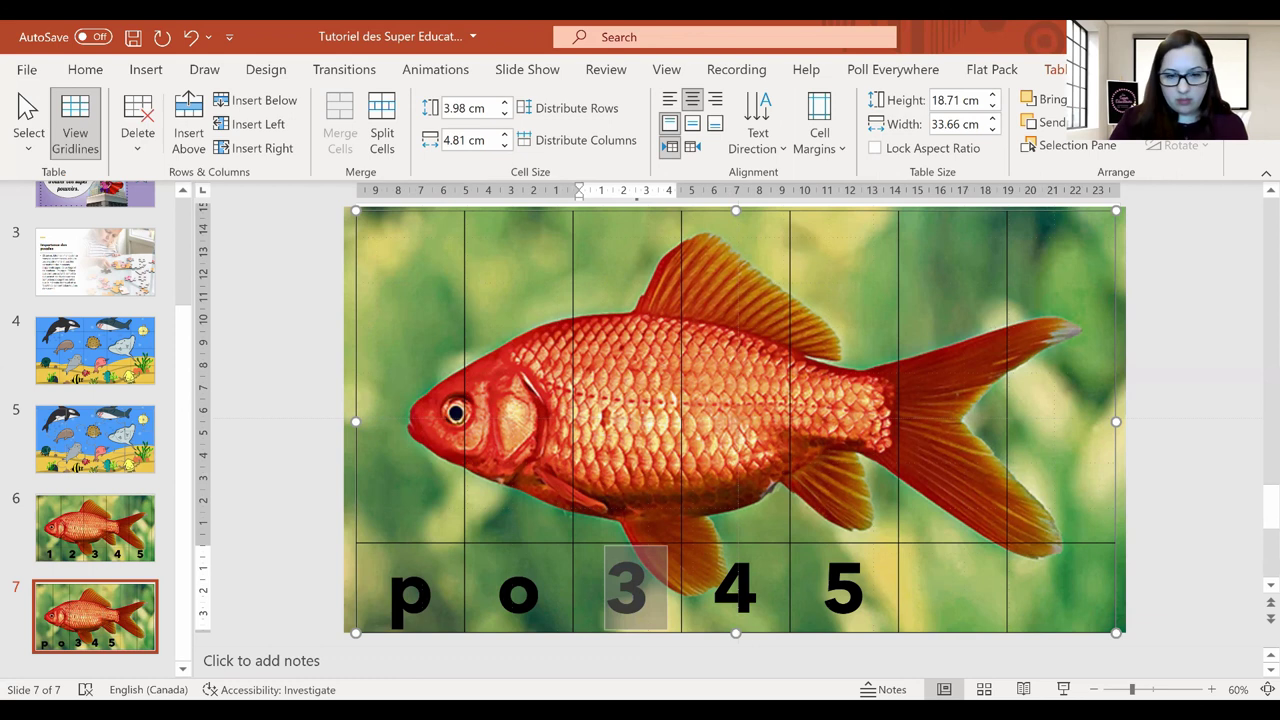
type("i")
key("Right")
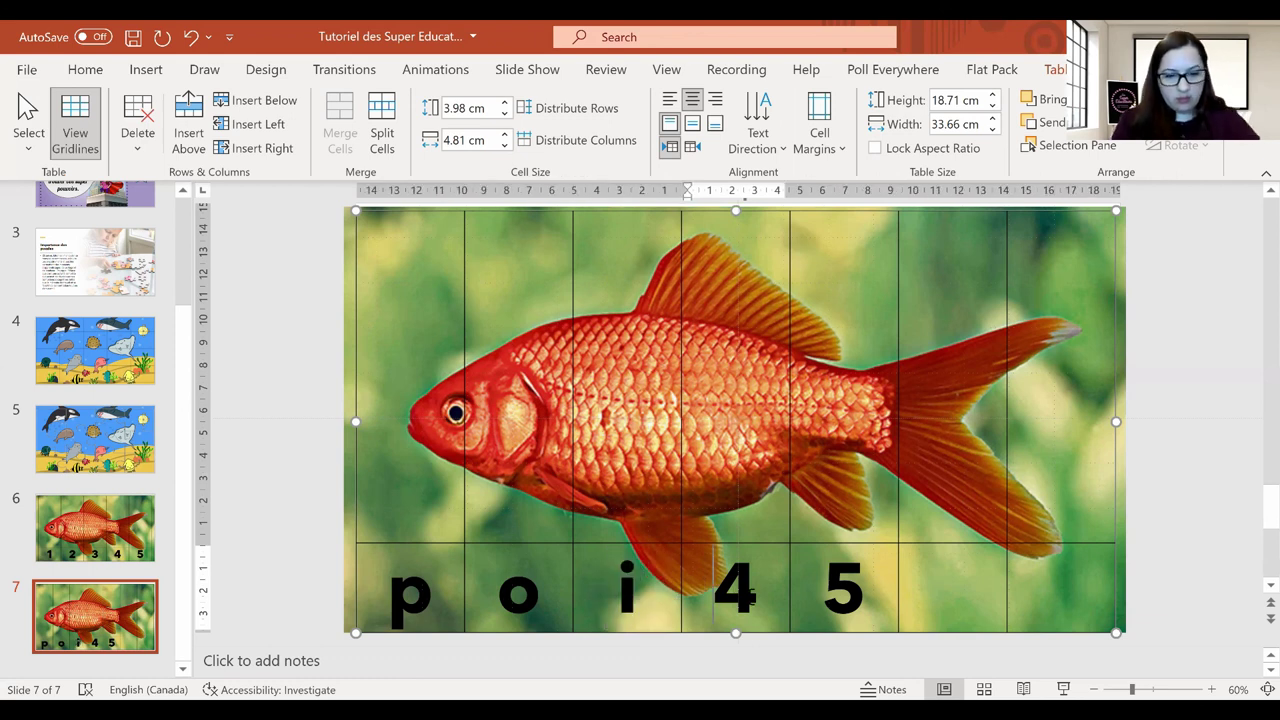
Step: Replace 4 and 5 with s, s, then fill the last two cells with o and n
key("Delete")
type("s")
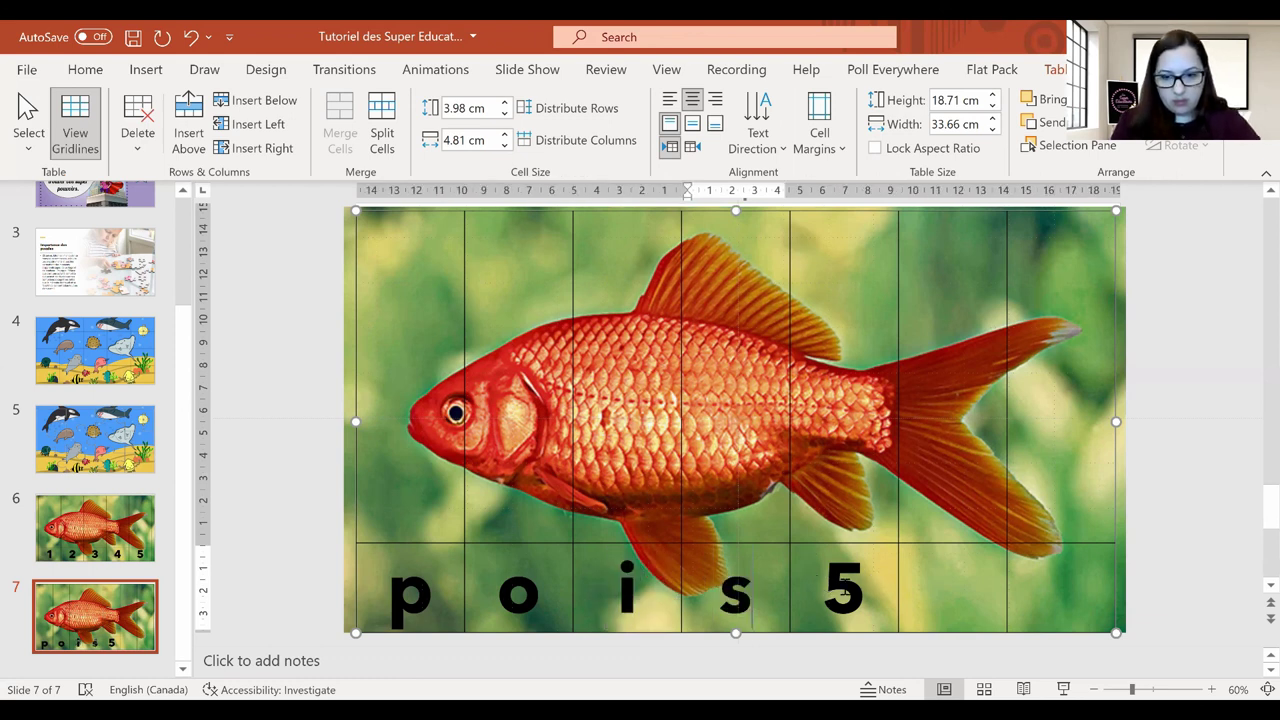
key("Tab")
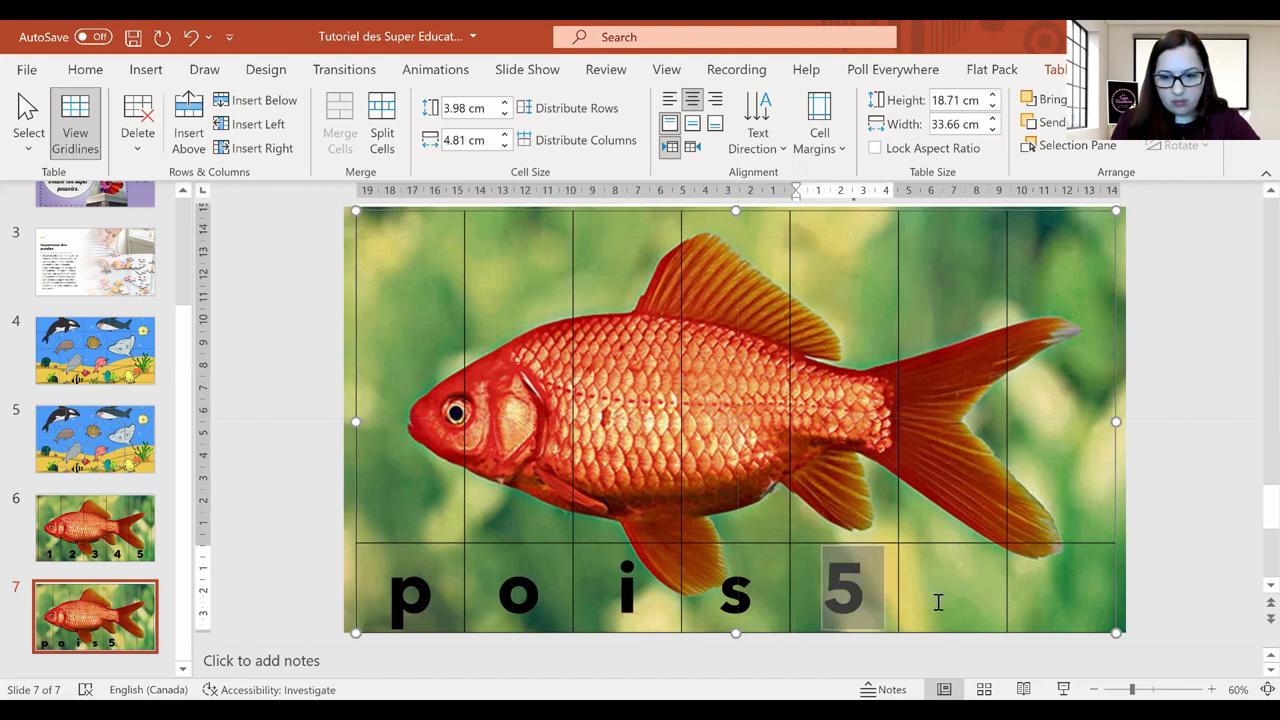
type("s")
key("Tab")
type("o")
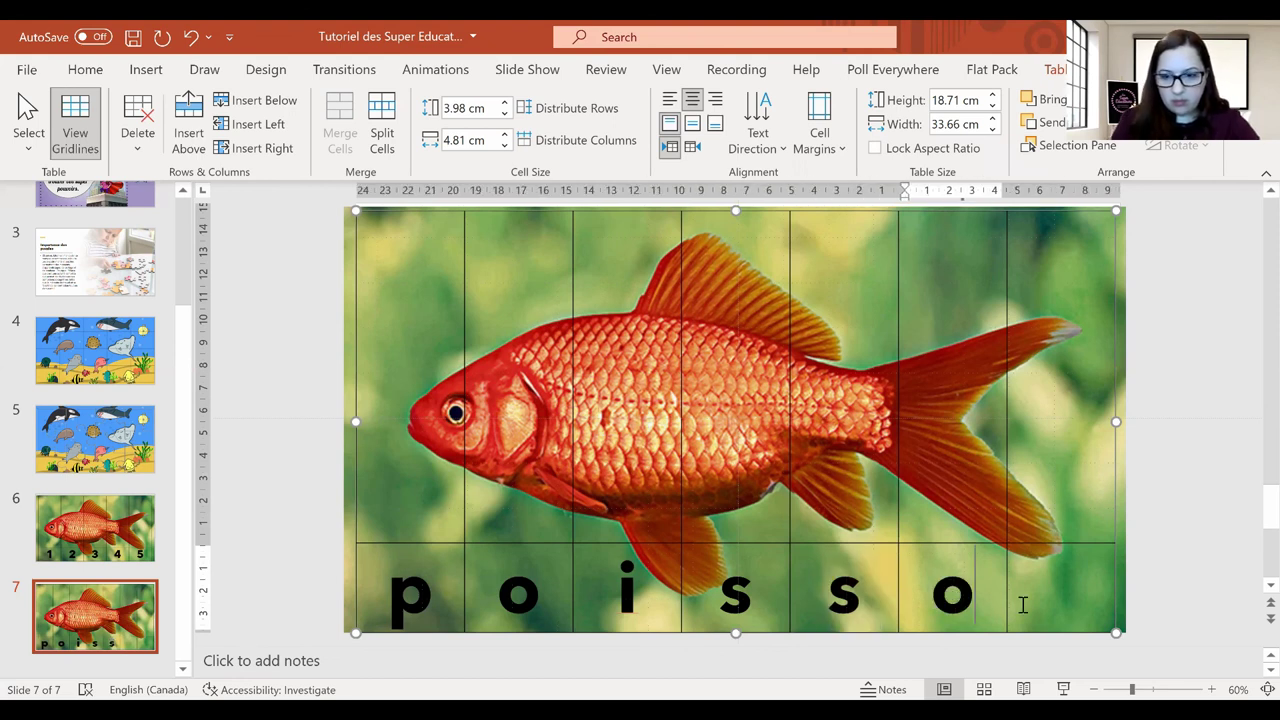
key("Tab")
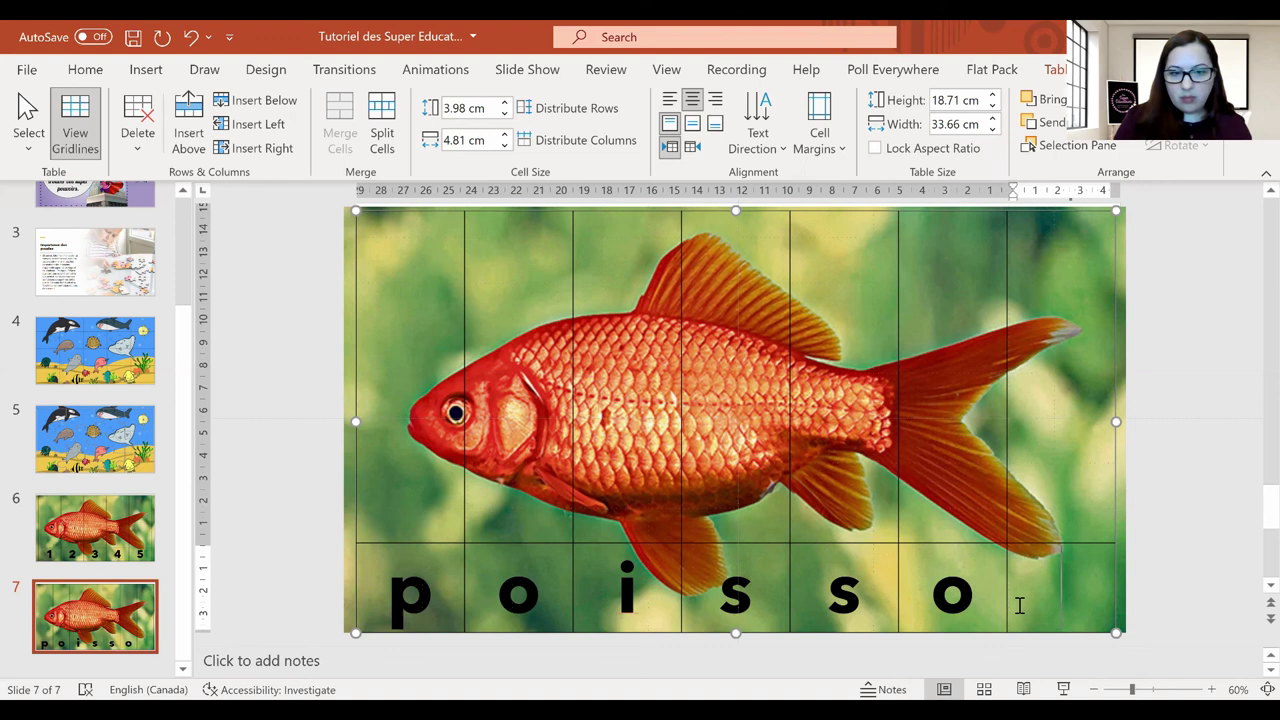
type("n")
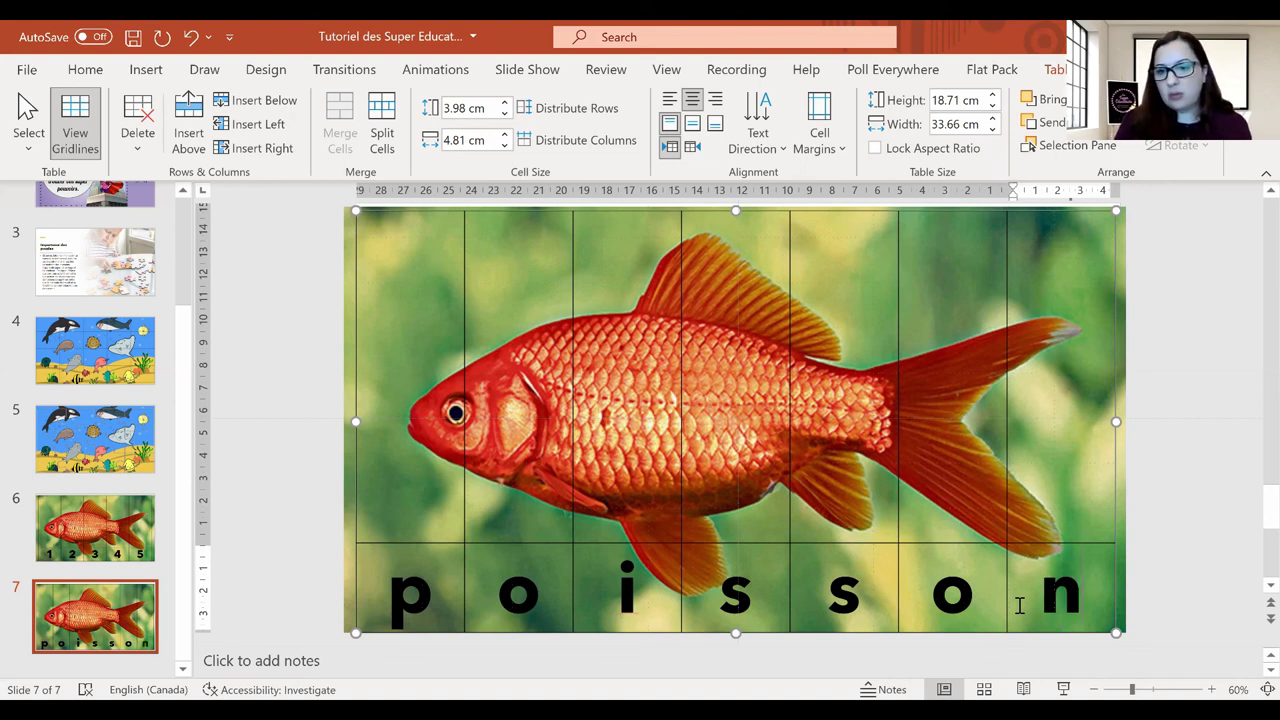